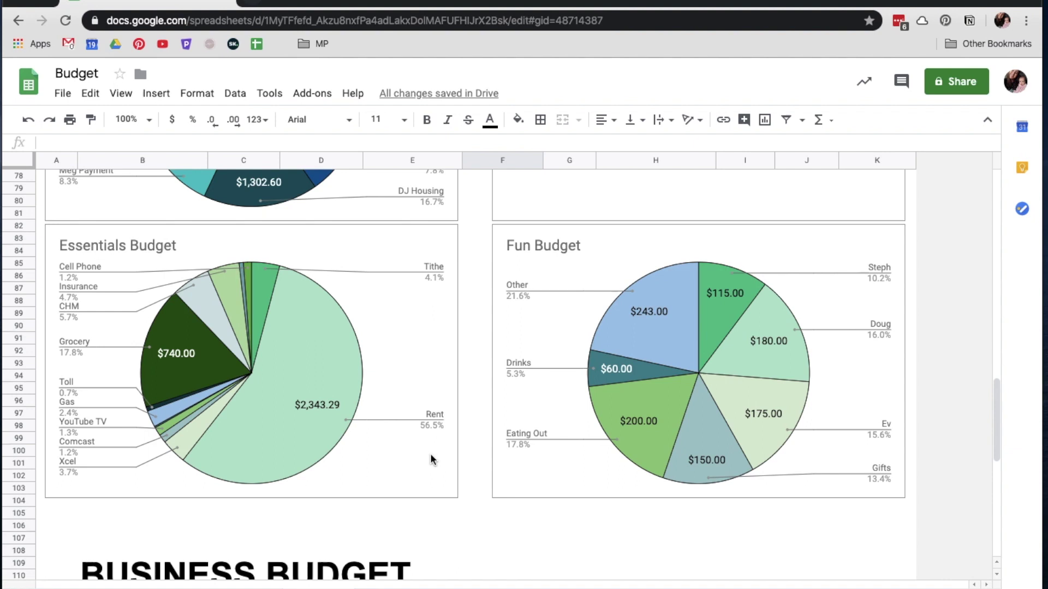
# Review the Business Budget section of the February sheet, view the March budget sheet, and return to the February budget
pyautogui.scroll(-7, 432, 461)
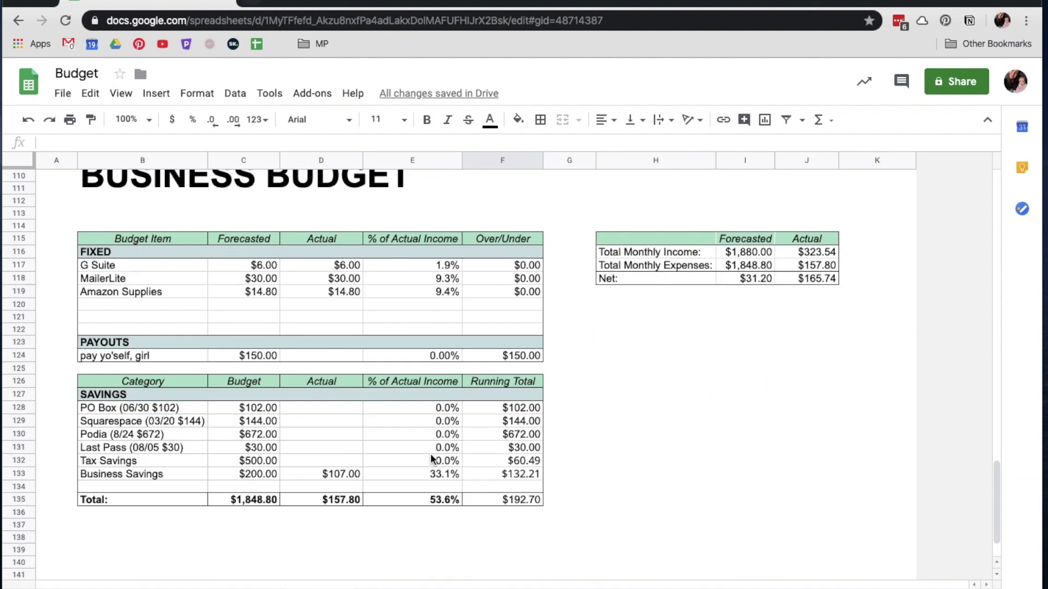
pyautogui.scroll(1, 431, 458)
pyautogui.scroll(20, 414, 381)
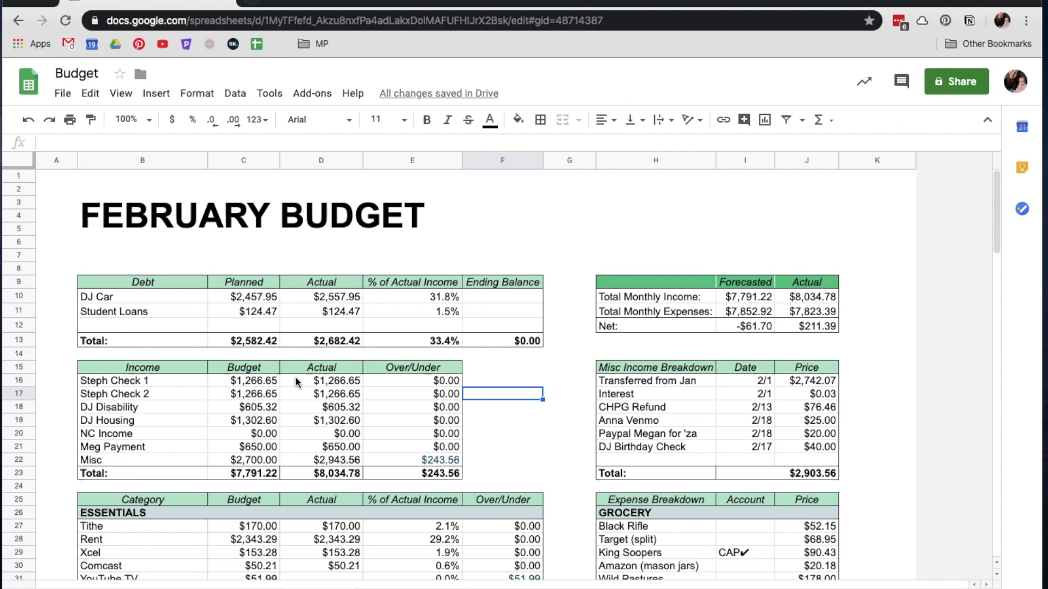
pyautogui.click(373, 588)
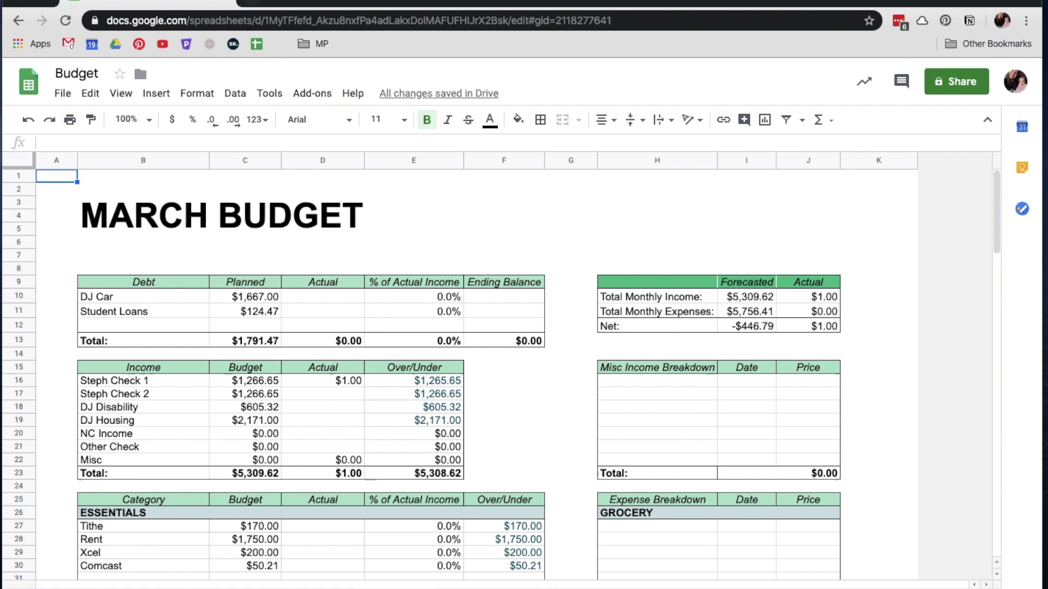
pyautogui.click(322, 588)
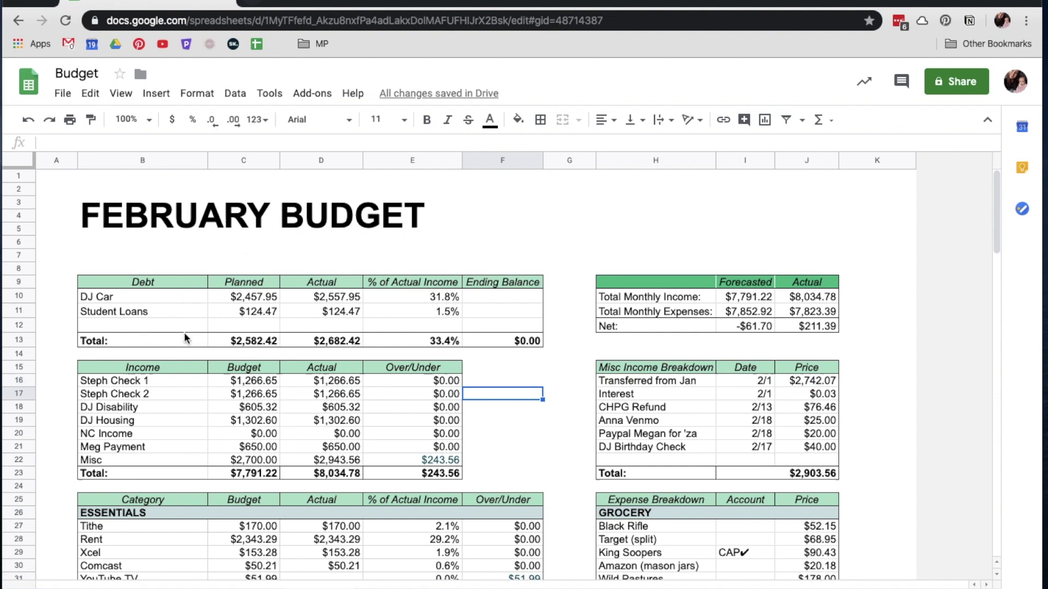
# Examine the planned amounts in the February Debt table and the Planned/Budget column they belong to
pyautogui.click(267, 299)
pyautogui.click(252, 315)
pyautogui.click(262, 301)
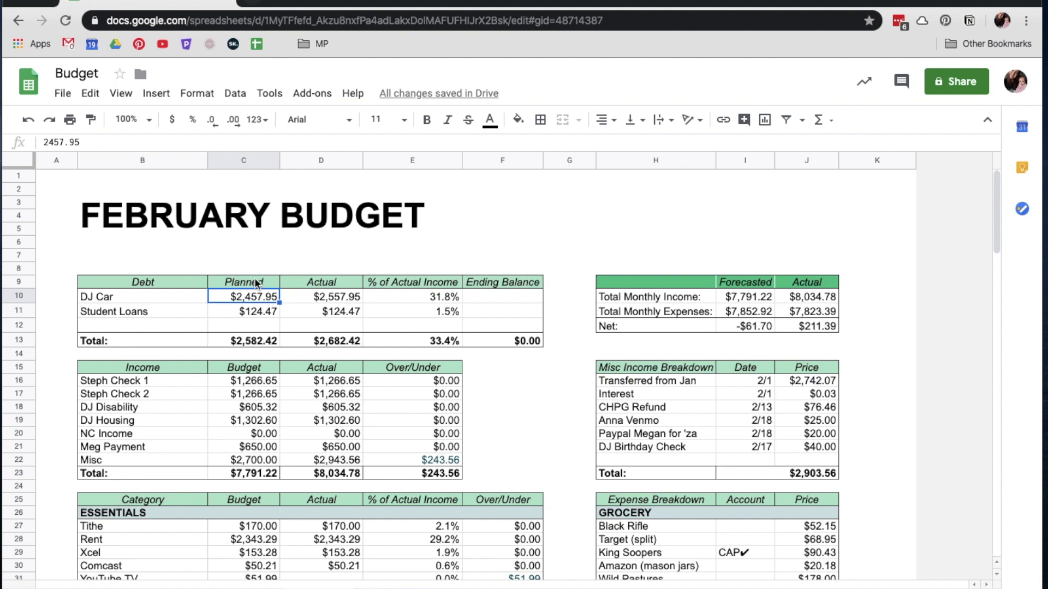
pyautogui.click(262, 162)
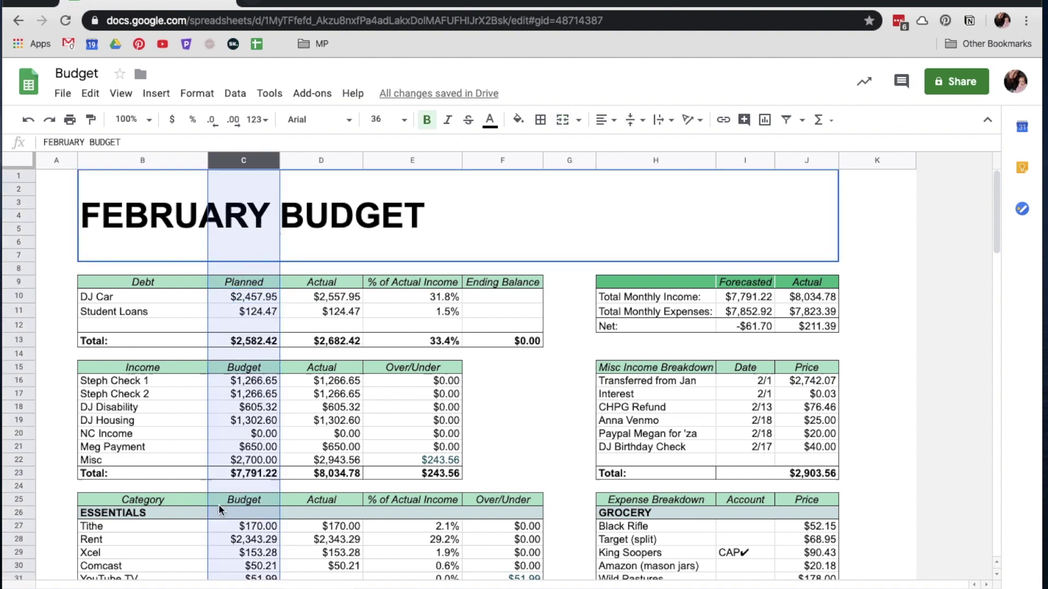
pyautogui.scroll(-1, 247, 459)
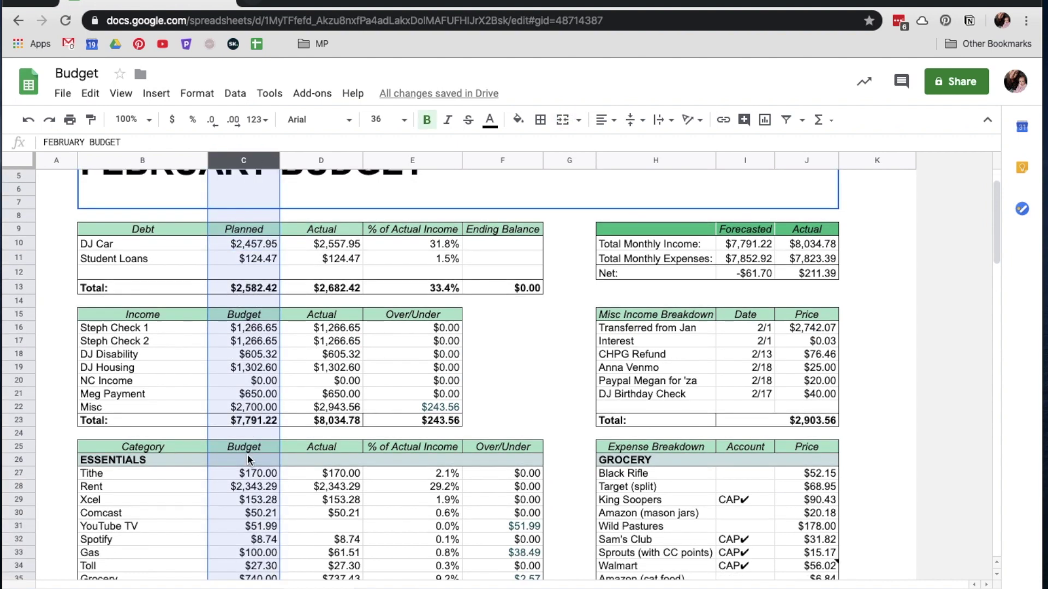
pyautogui.click(263, 244)
pyautogui.scroll(1, 263, 245)
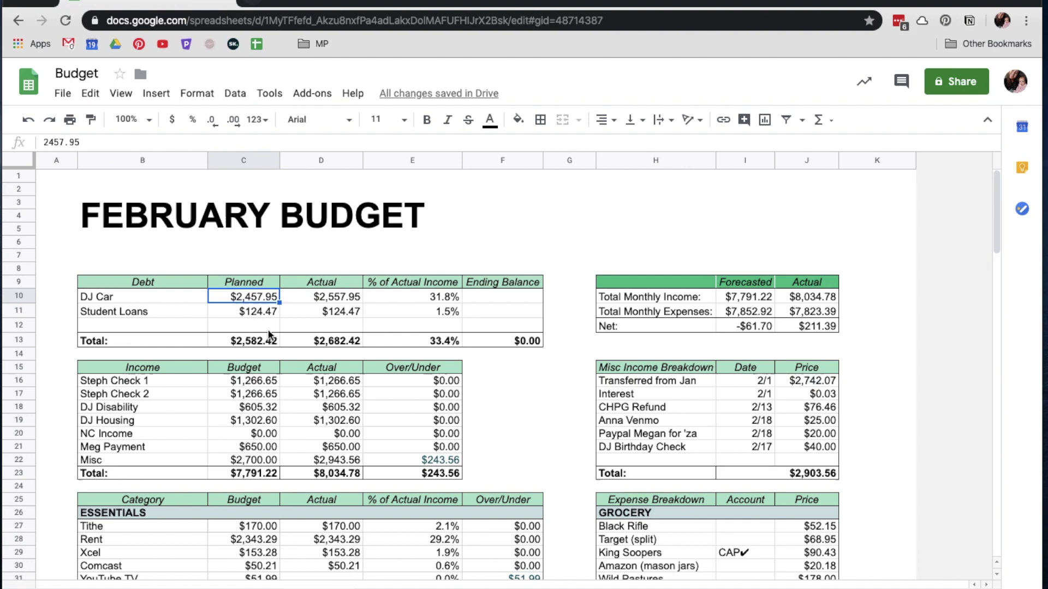
# Examine the February Income table, checking the budgeted amount of each income source and the Over/Under formula in the Misc row
pyautogui.scroll(-1, 230, 389)
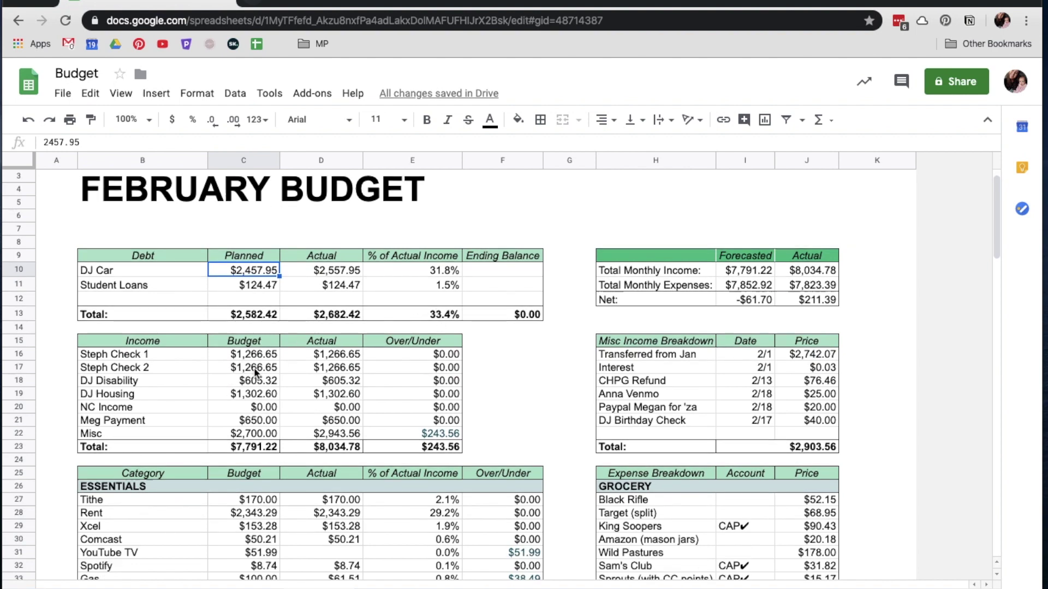
pyautogui.scroll(-1, 254, 368)
pyautogui.moveTo(166, 316); pyautogui.dragTo(444, 434)
pyautogui.click(507, 364)
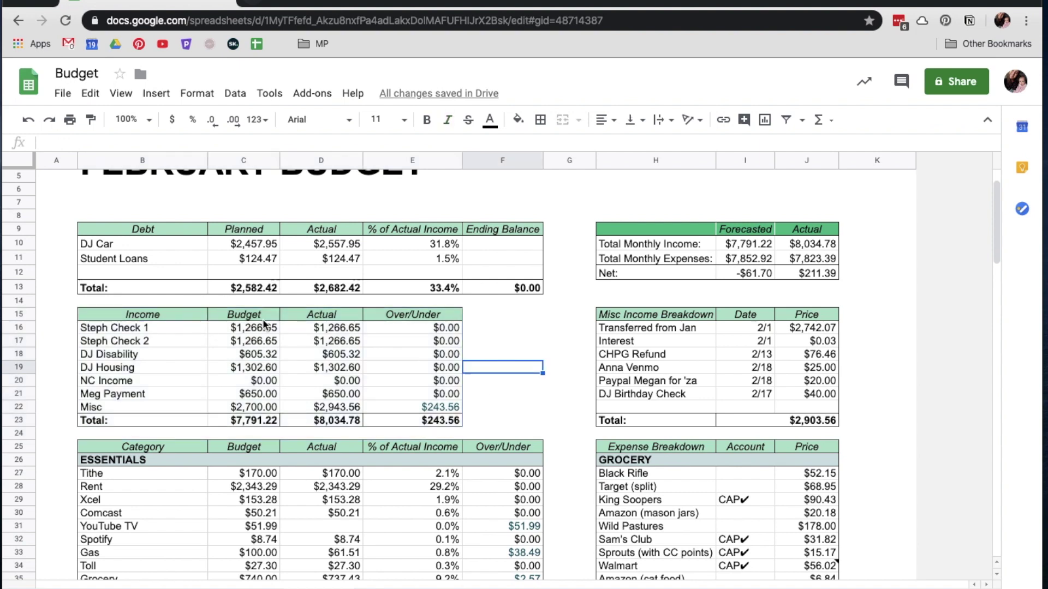
pyautogui.moveTo(261, 329); pyautogui.dragTo(268, 355)
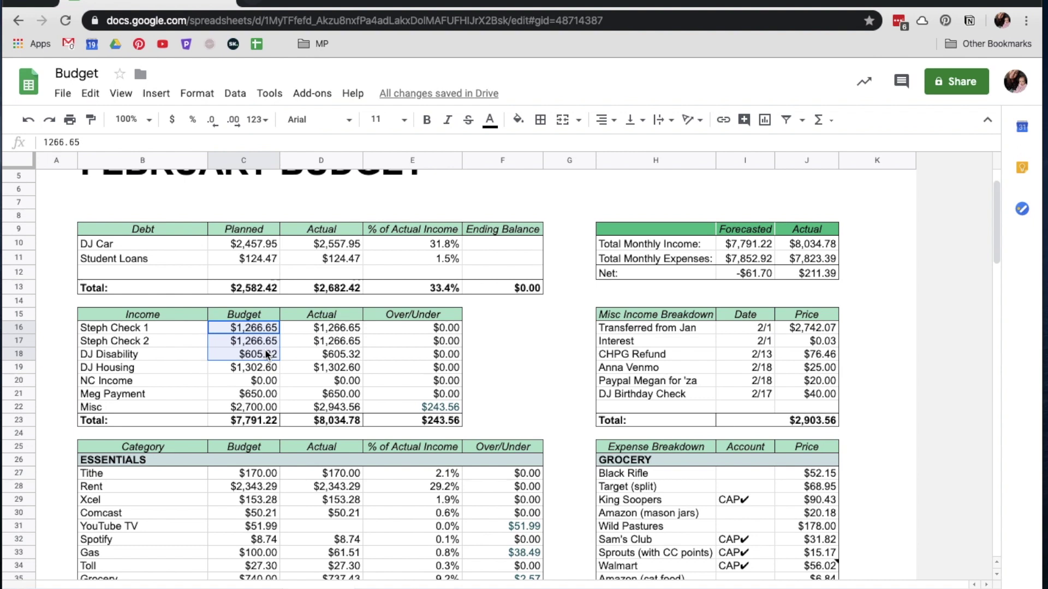
pyautogui.click(263, 355)
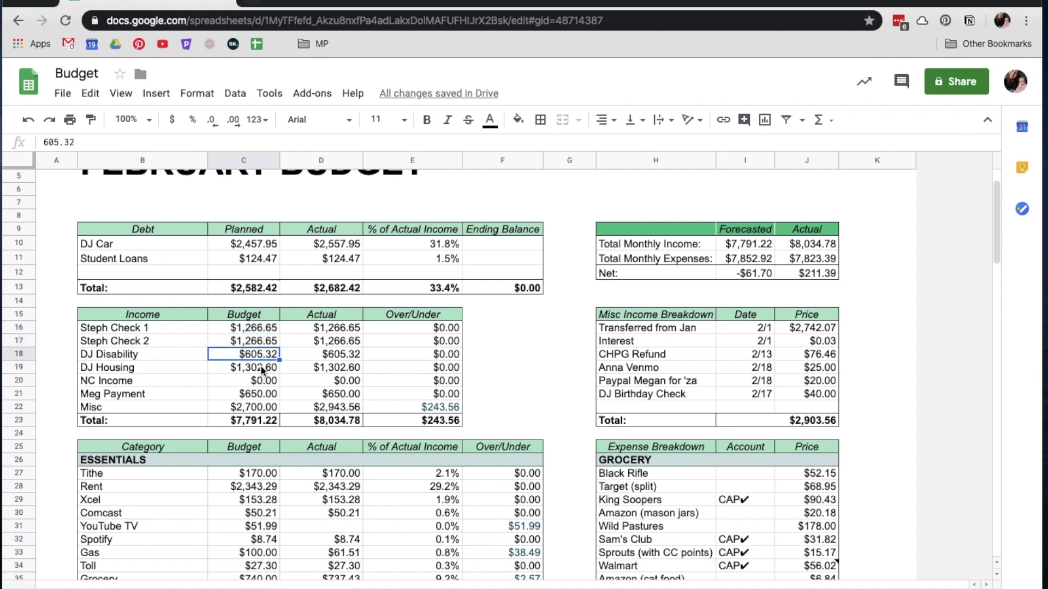
pyautogui.click(263, 370)
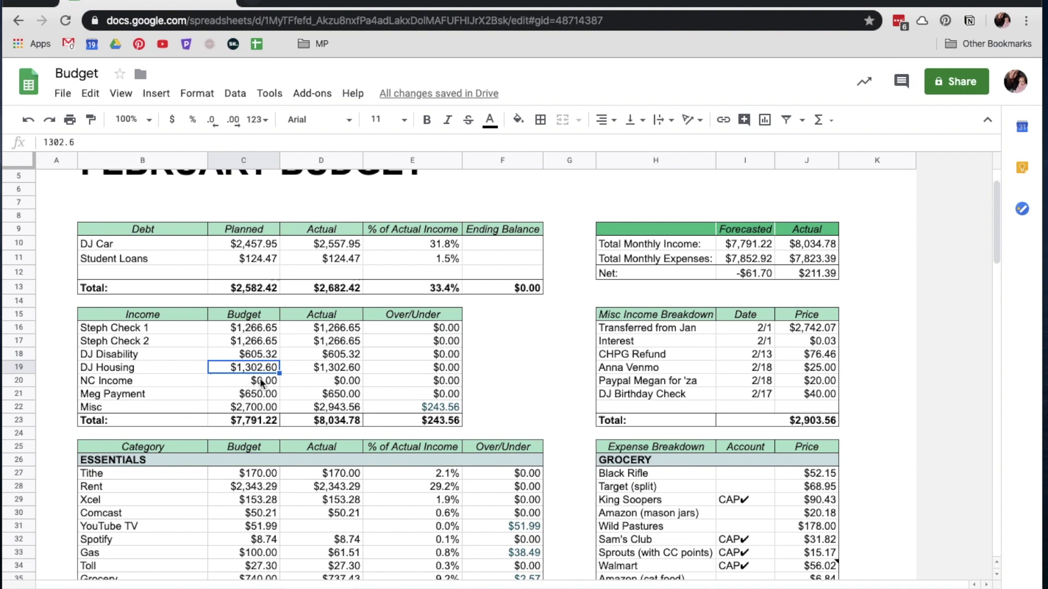
pyautogui.click(255, 394)
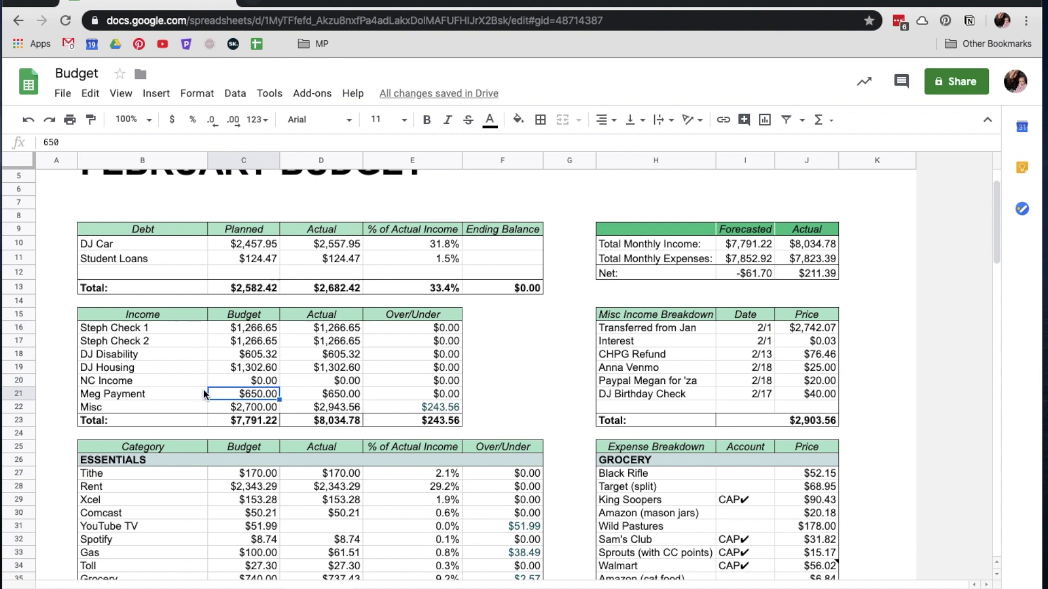
pyautogui.click(238, 410)
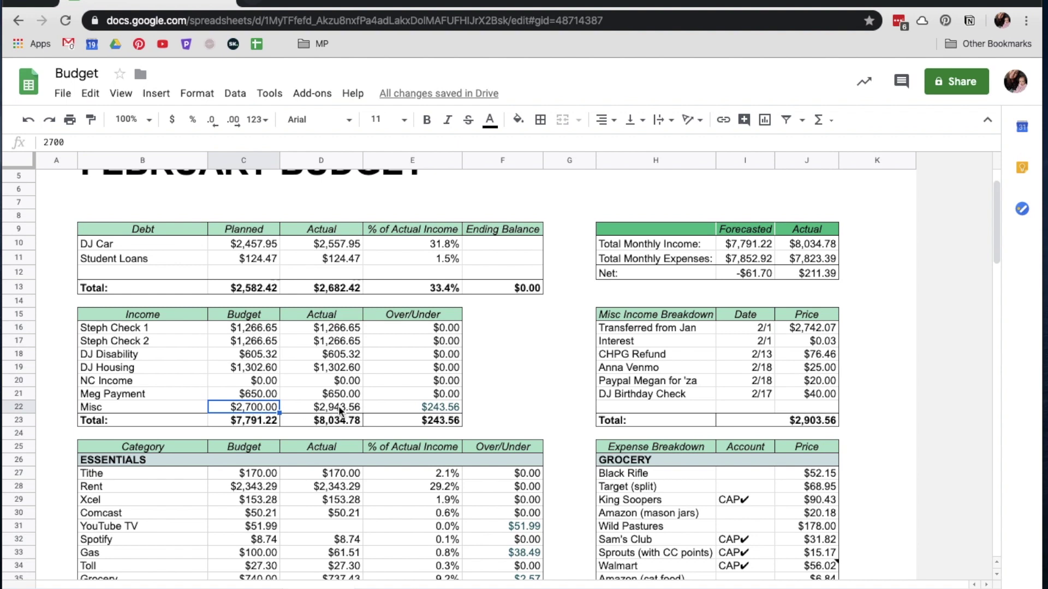
pyautogui.click(457, 410)
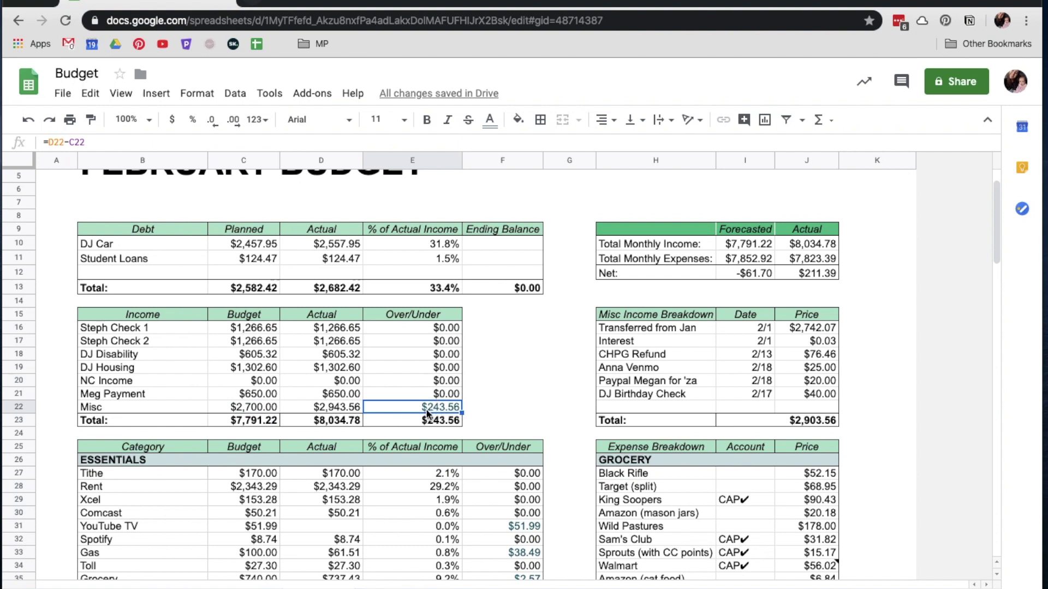
# Check the Over/Under formula of the first Fun category and return to the start of the February budget
pyautogui.scroll(-5, 432, 412)
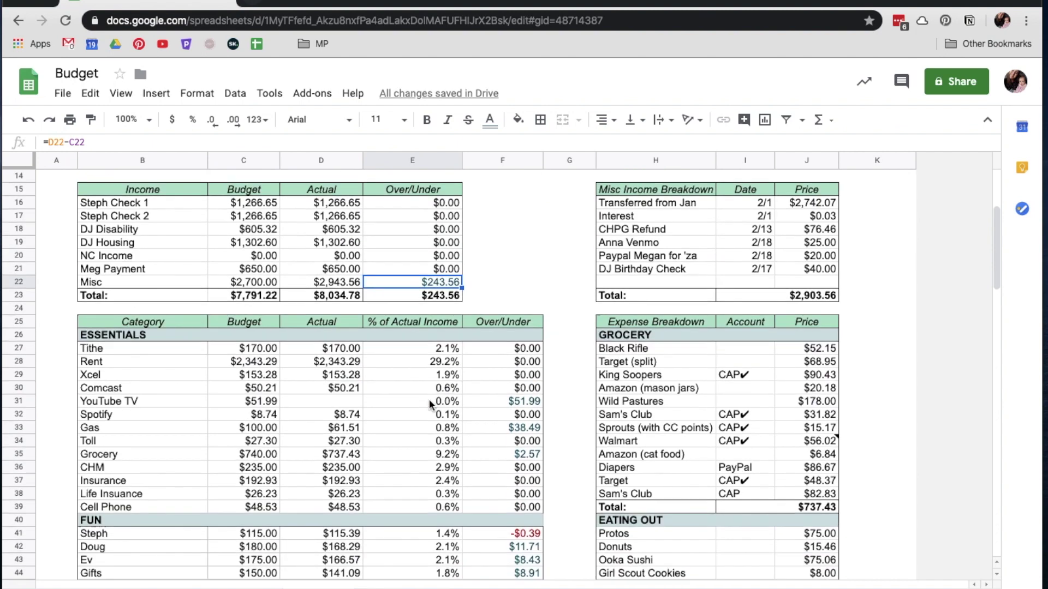
pyautogui.click(533, 460)
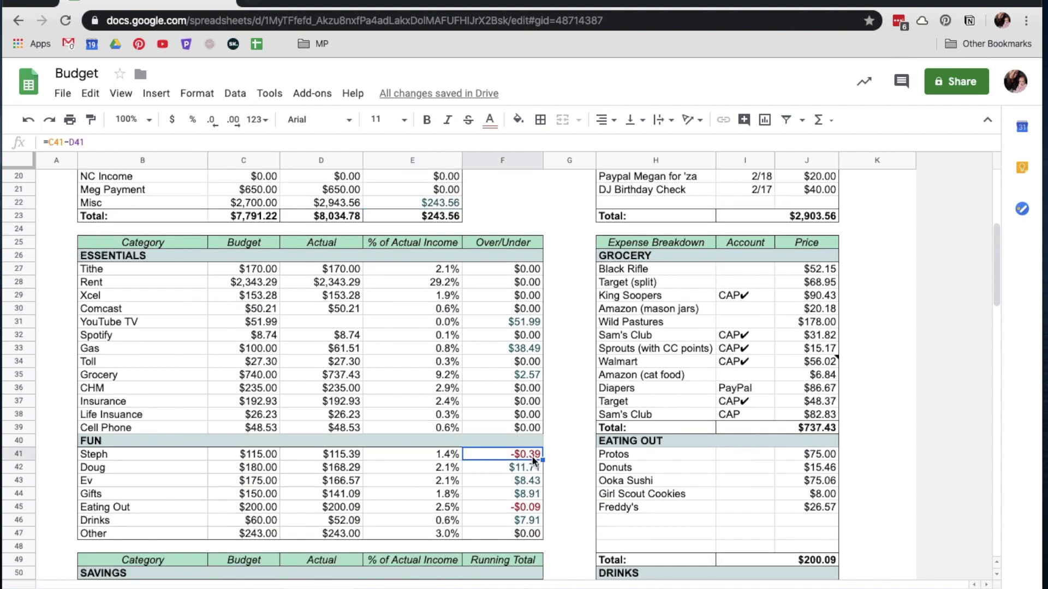
pyautogui.scroll(6, 531, 456)
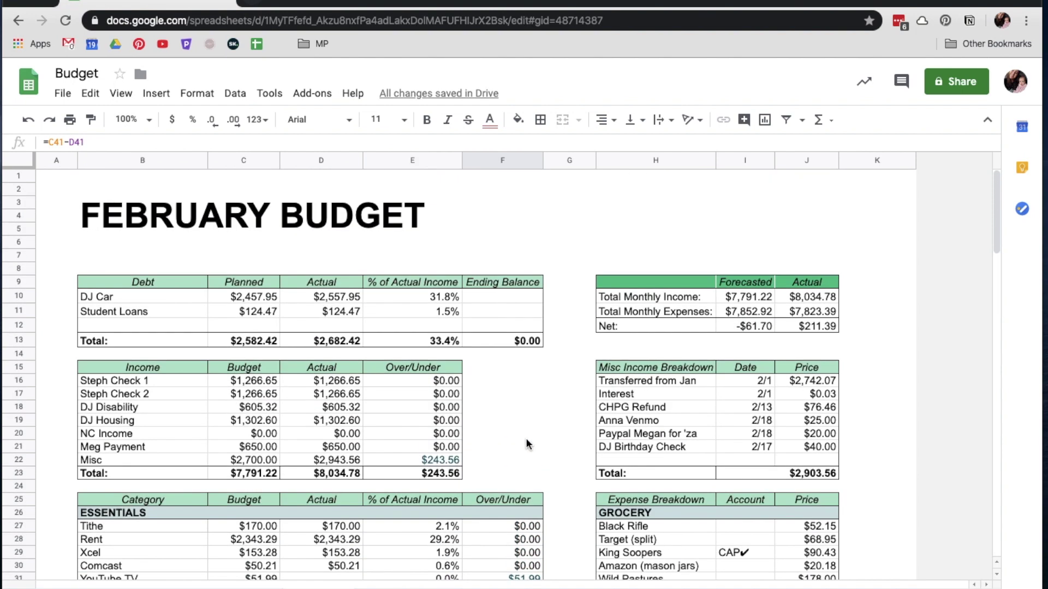
# Compare the Misc row of the Income table with the individual entries in the Misc Income Breakdown table
pyautogui.scroll(-1, 512, 396)
pyautogui.moveTo(156, 433); pyautogui.dragTo(447, 443)
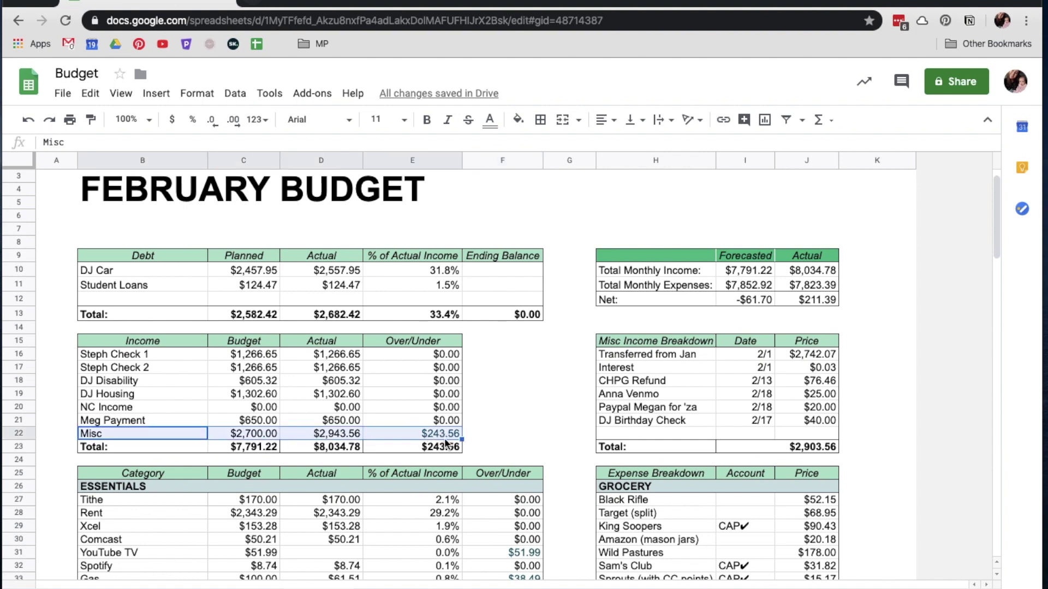
pyautogui.moveTo(684, 352); pyautogui.dragTo(827, 355)
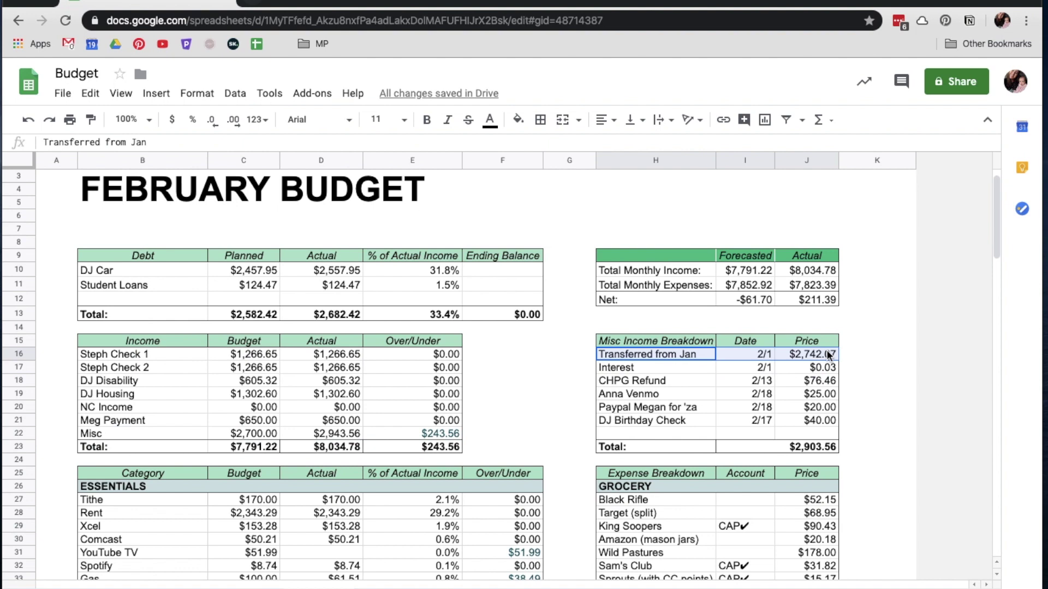
pyautogui.click(802, 375)
pyautogui.click(808, 382)
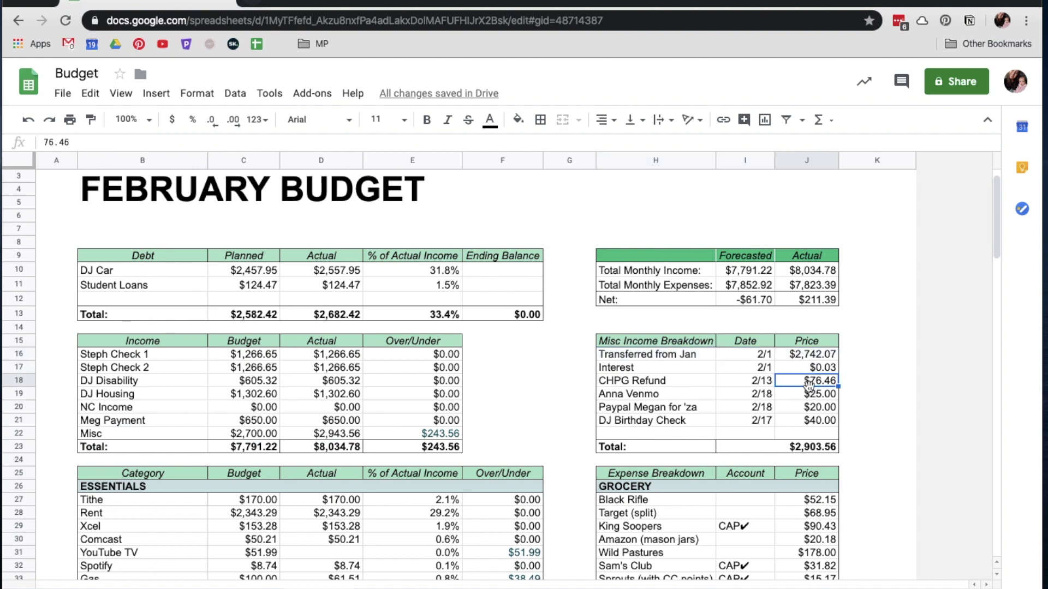
pyautogui.click(822, 395)
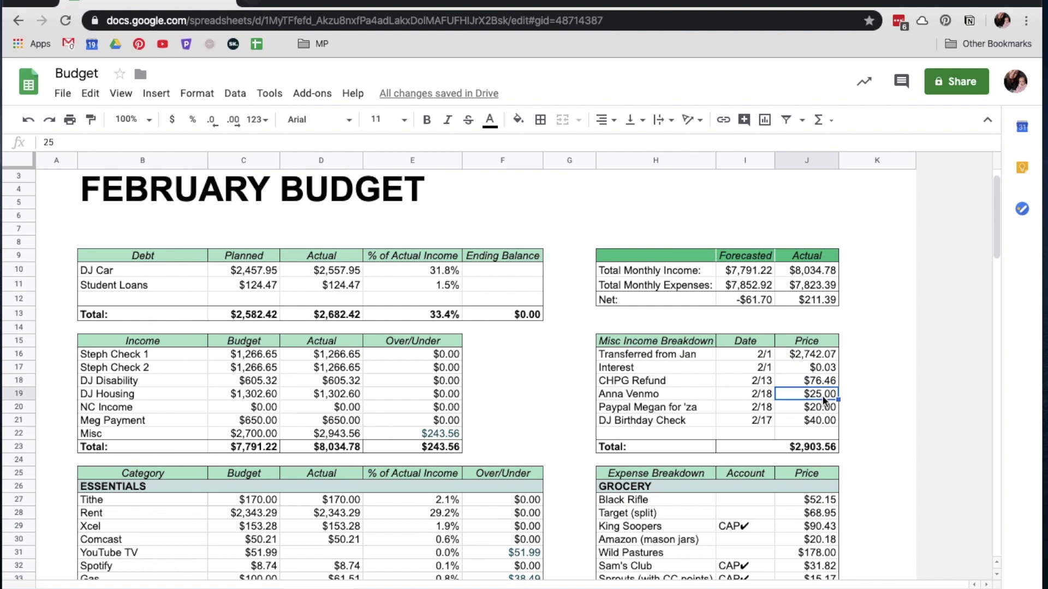
pyautogui.click(823, 407)
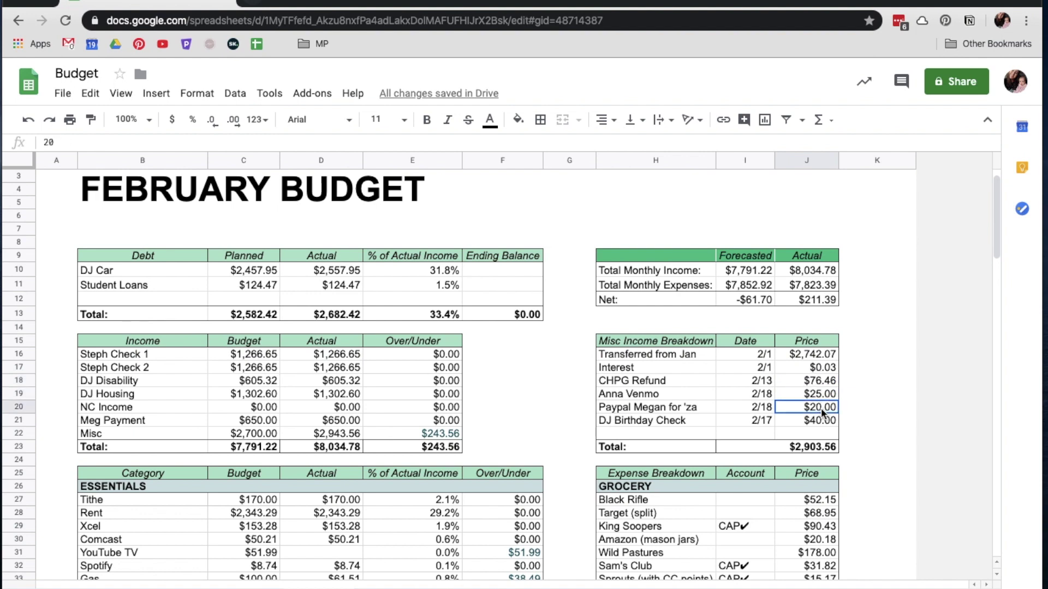
pyautogui.click(821, 397)
pyautogui.click(821, 405)
pyautogui.click(824, 423)
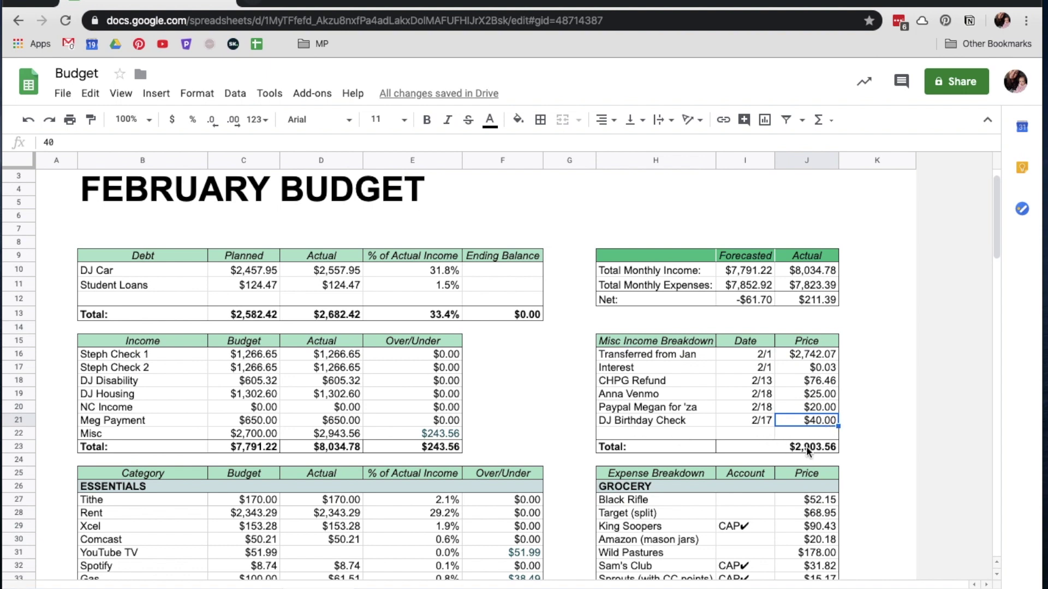
# Review the February expense categories, selecting all Essentials rows from Tithe to Cell Phone and all the Fun rows
pyautogui.scroll(-5, 745, 450)
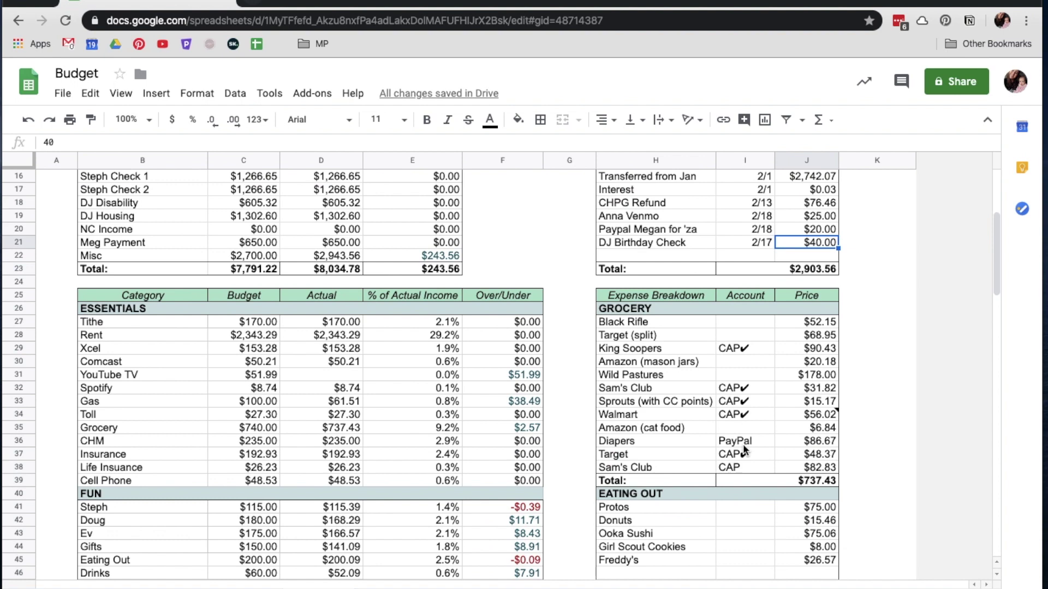
pyautogui.scroll(-3, 521, 427)
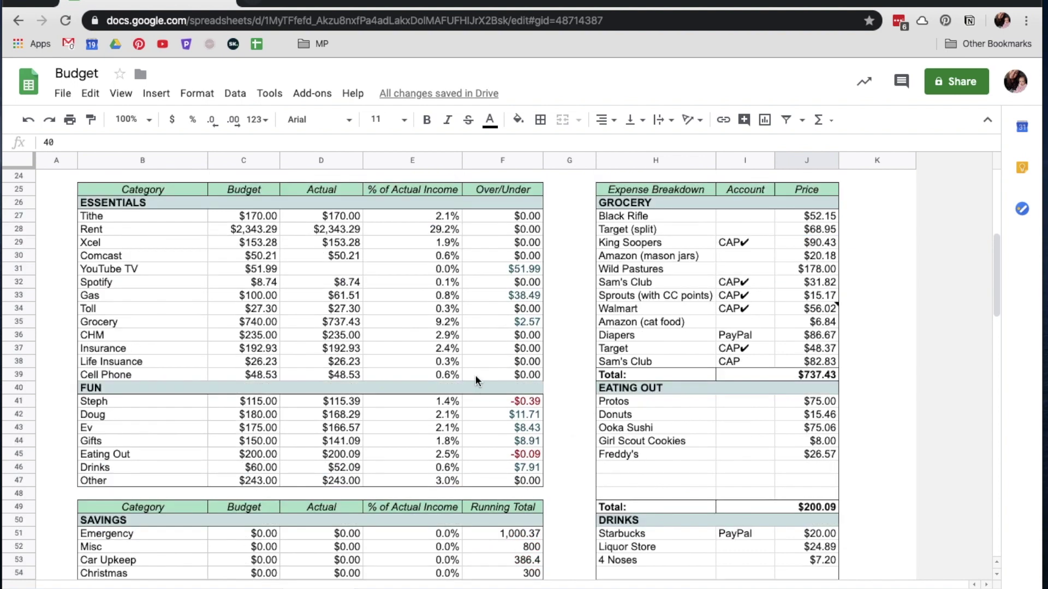
pyautogui.scroll(2, 475, 375)
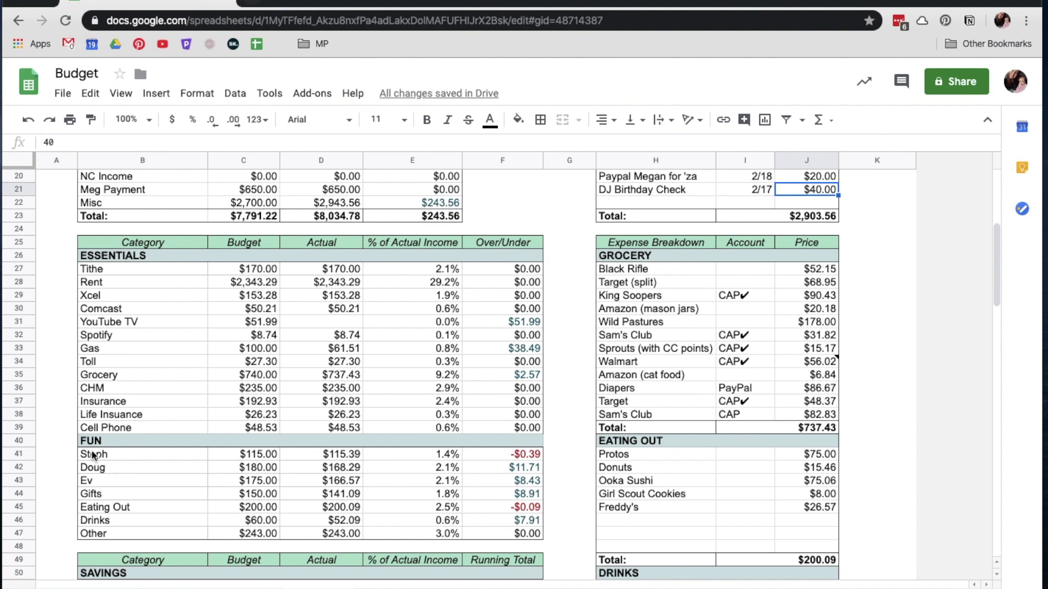
pyautogui.moveTo(112, 272); pyautogui.dragTo(523, 431)
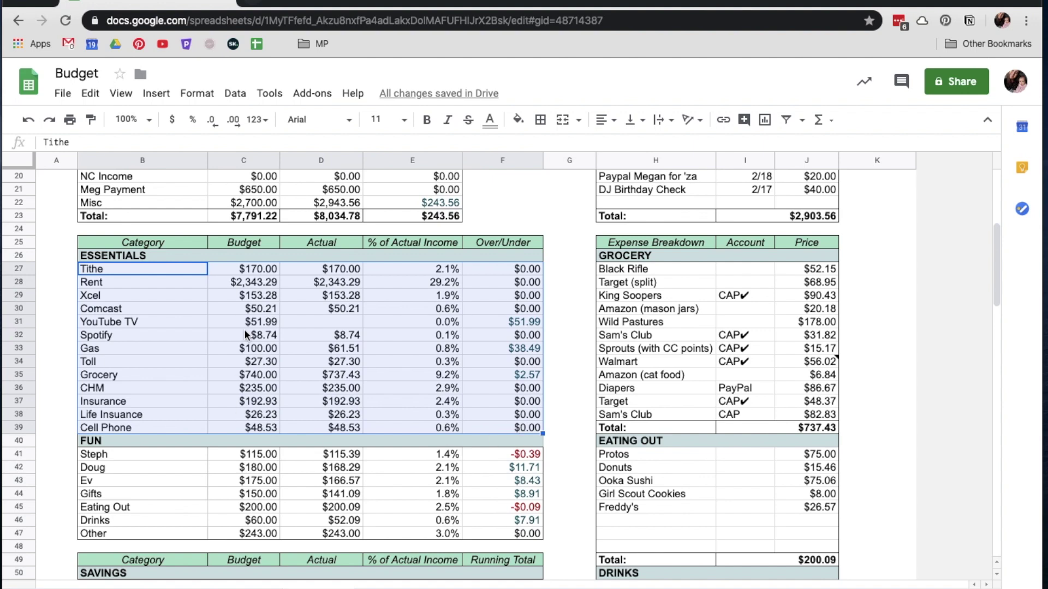
pyautogui.moveTo(132, 454); pyautogui.dragTo(506, 530)
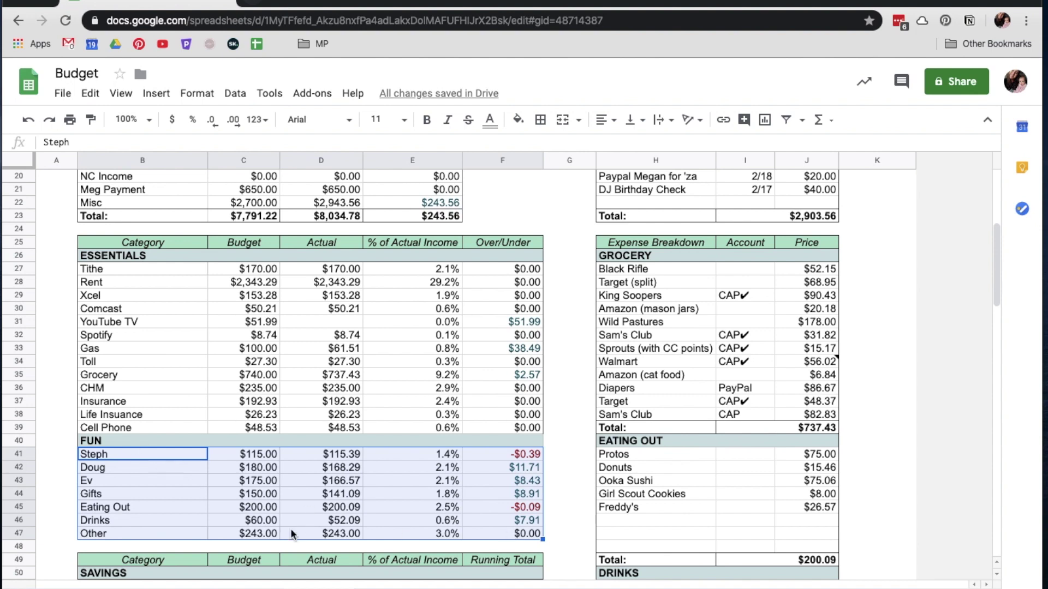
# Inspect the % of Actual Income column for the Essentials alongside the Rent and Xcel amounts, selecting its cells from Tithe to Cell Phone
pyautogui.click(289, 390)
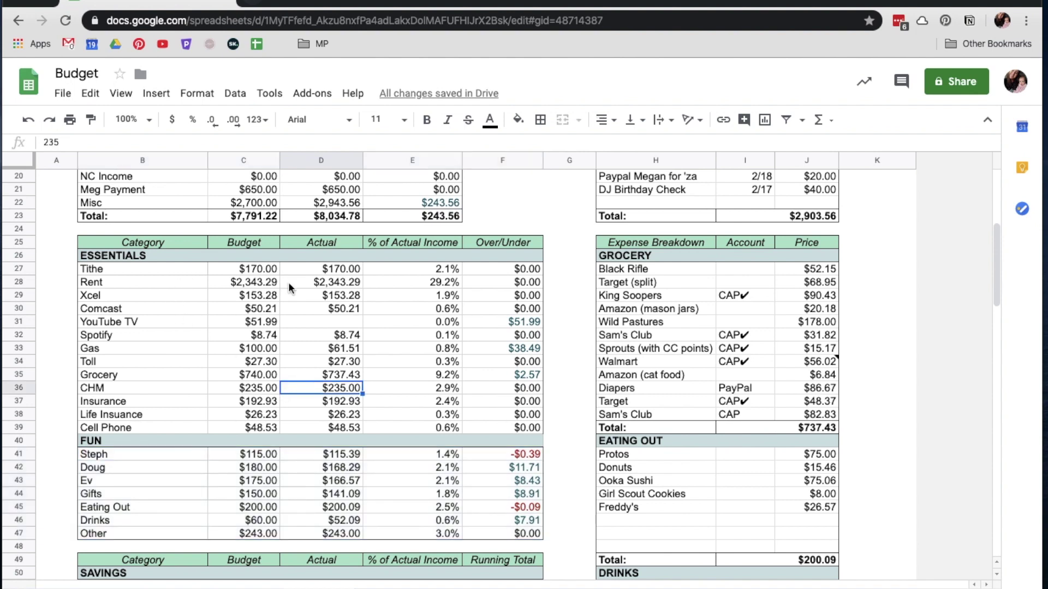
pyautogui.click(441, 268)
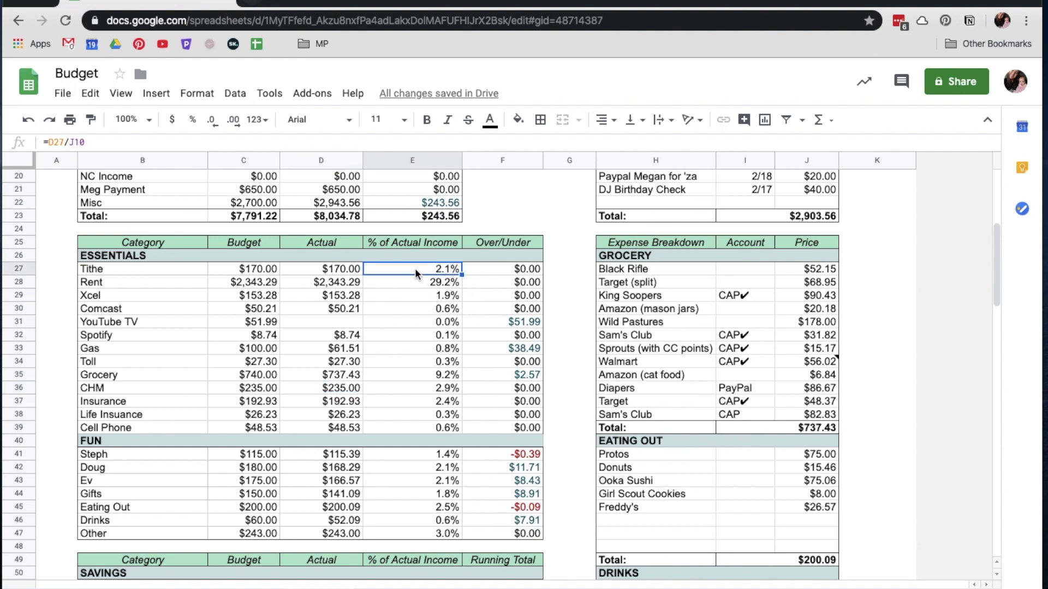
pyautogui.click(407, 286)
pyautogui.click(289, 286)
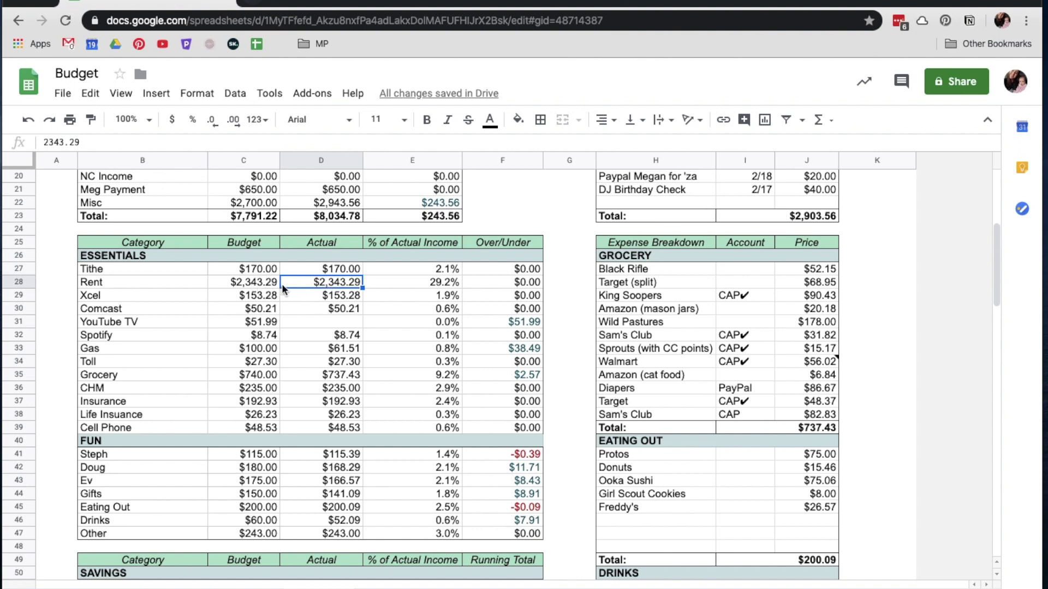
pyautogui.click(253, 297)
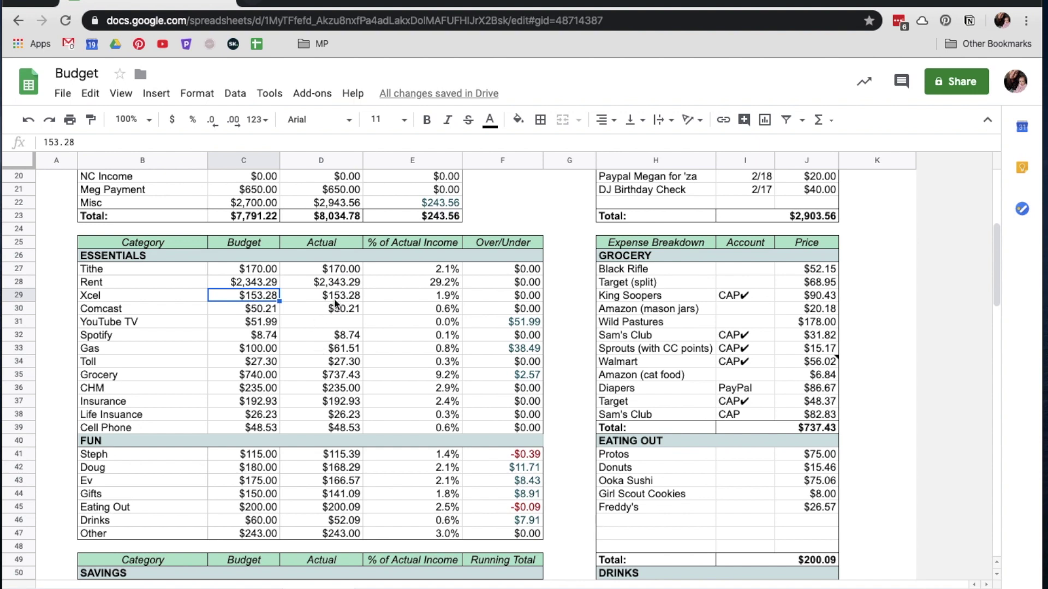
pyautogui.moveTo(440, 270); pyautogui.dragTo(430, 427)
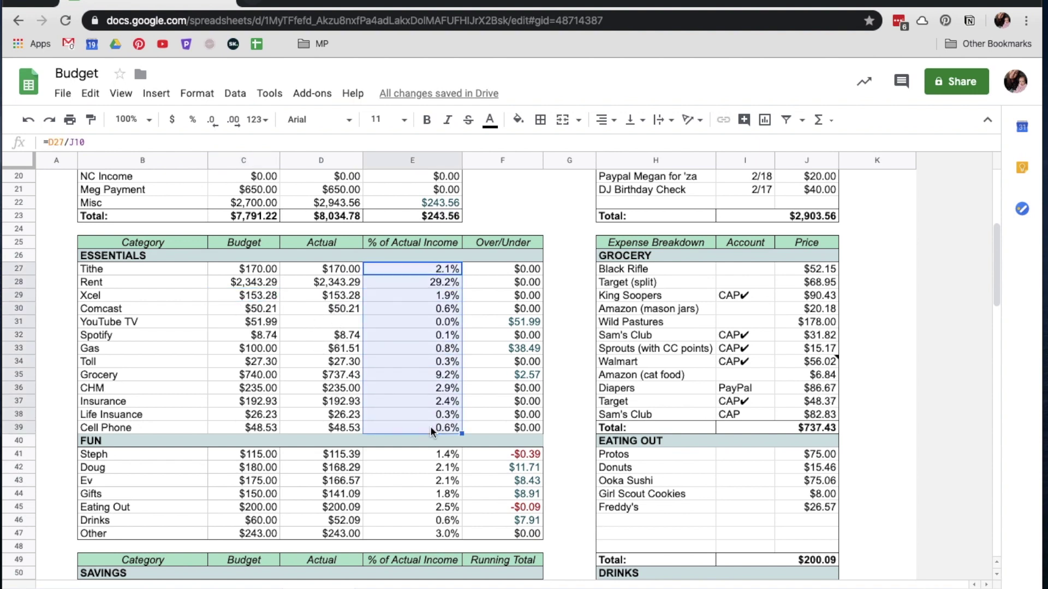
# Compare the % of Actual Income formulas of the Rent row, the car debt and the Grocery row
pyautogui.click(427, 283)
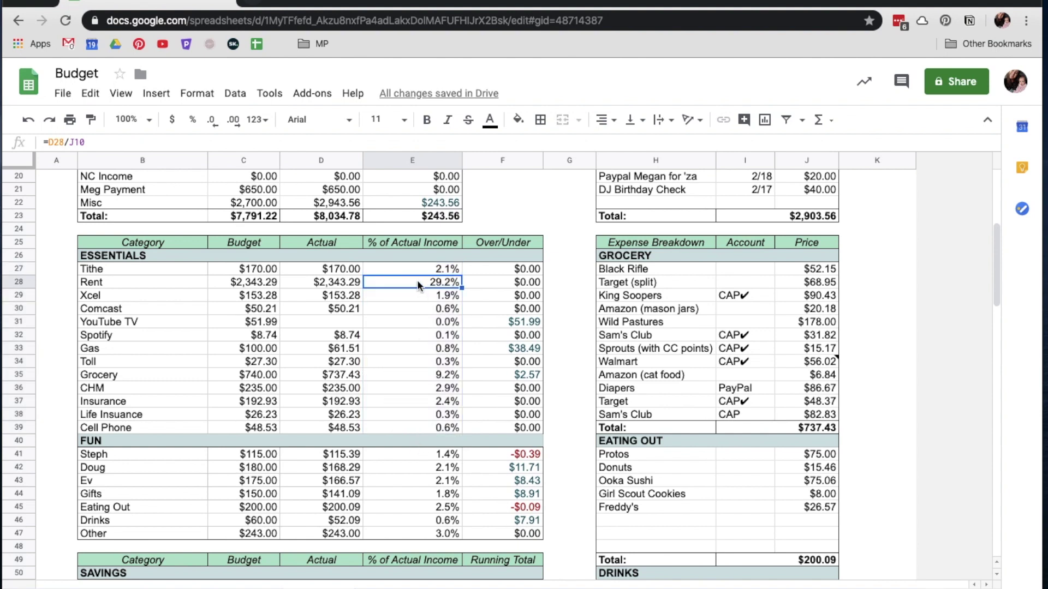
pyautogui.scroll(4, 417, 280)
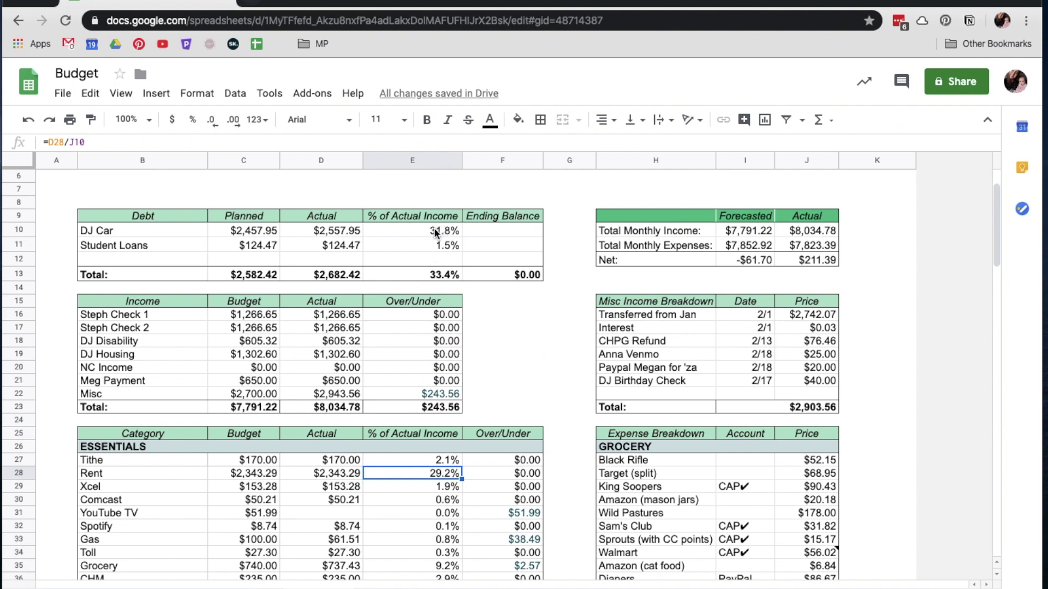
pyautogui.click(434, 231)
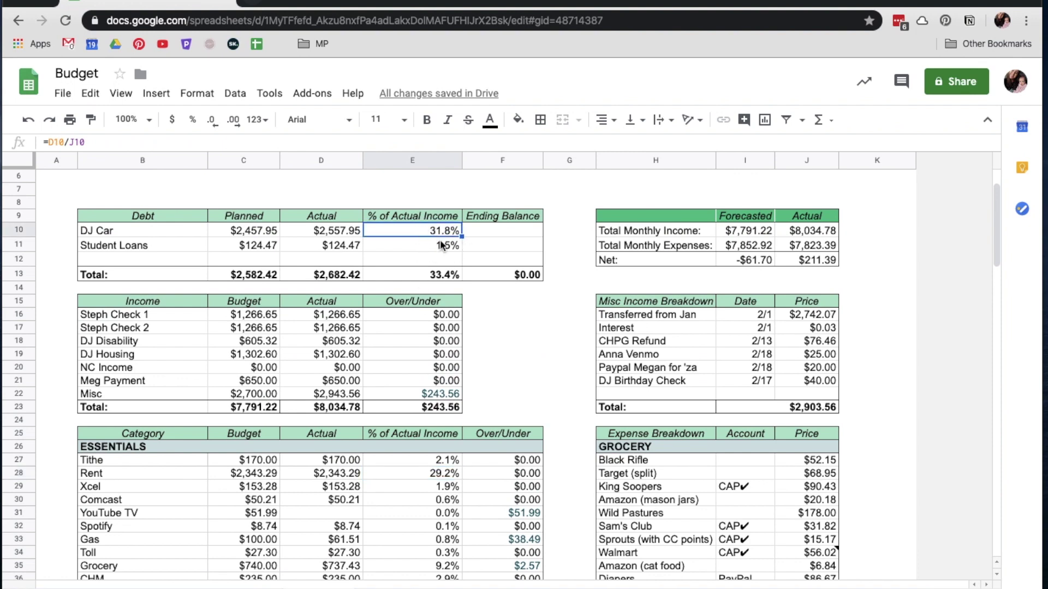
pyautogui.scroll(-7, 433, 232)
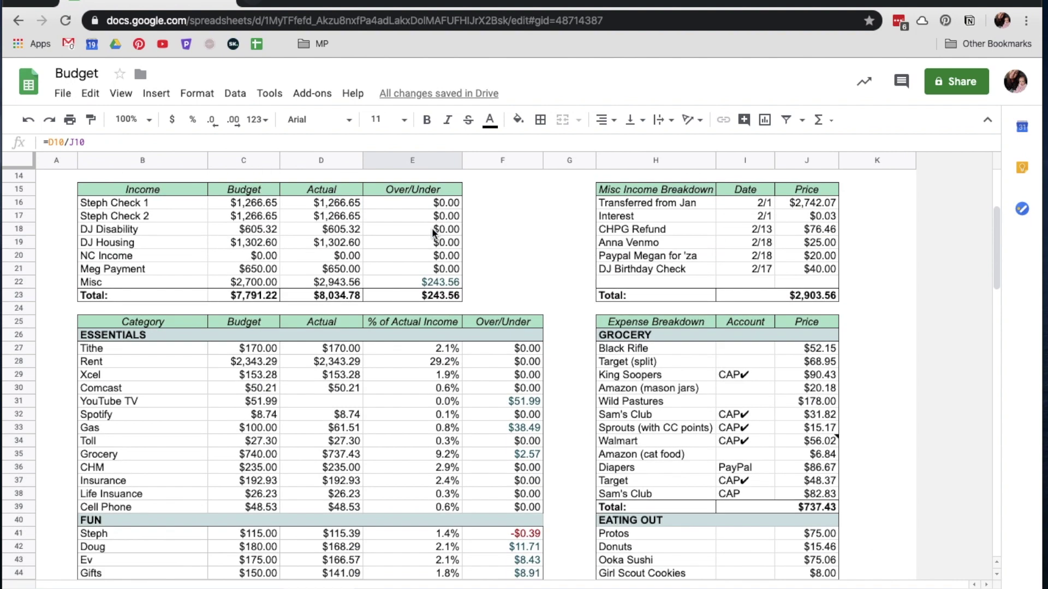
pyautogui.scroll(-1, 431, 235)
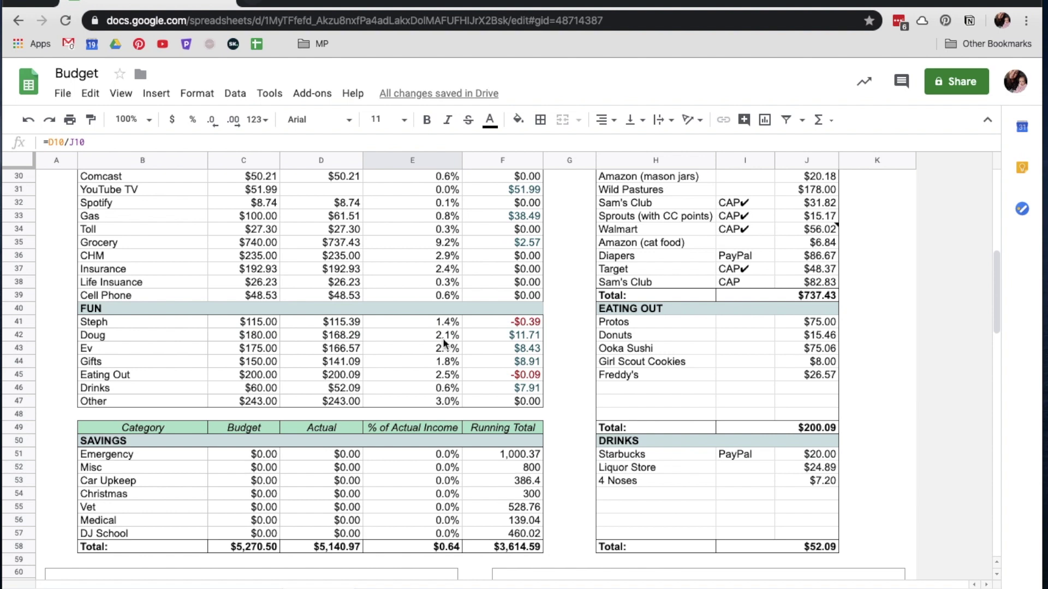
pyautogui.scroll(2, 443, 343)
pyautogui.click(444, 323)
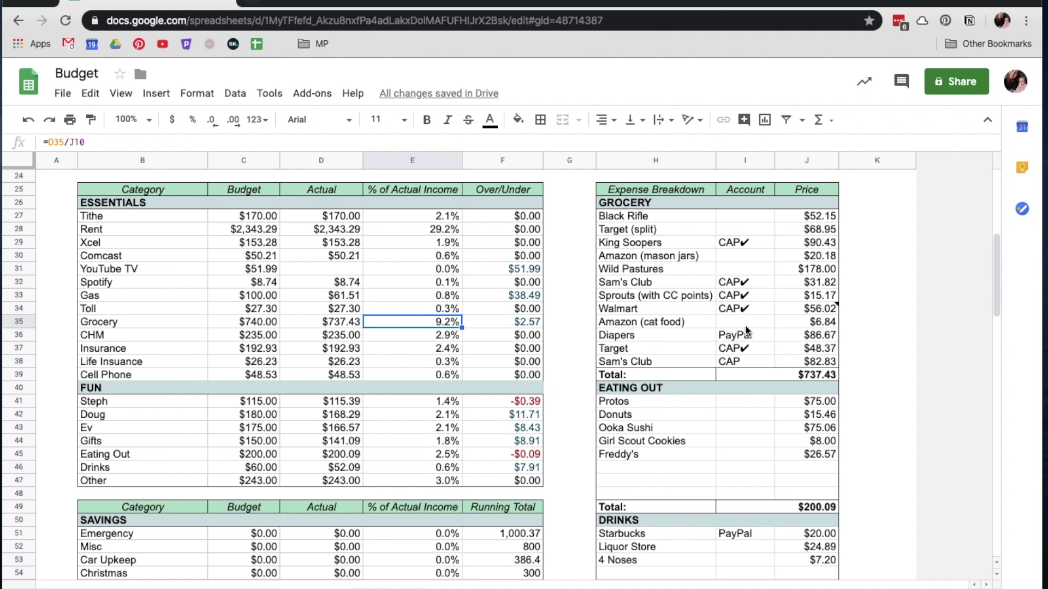
# Review the Grocery expense breakdown, selecting its Account cells, the Black Rifle row and the two Amazon entries
pyautogui.moveTo(740, 218); pyautogui.dragTo(743, 361)
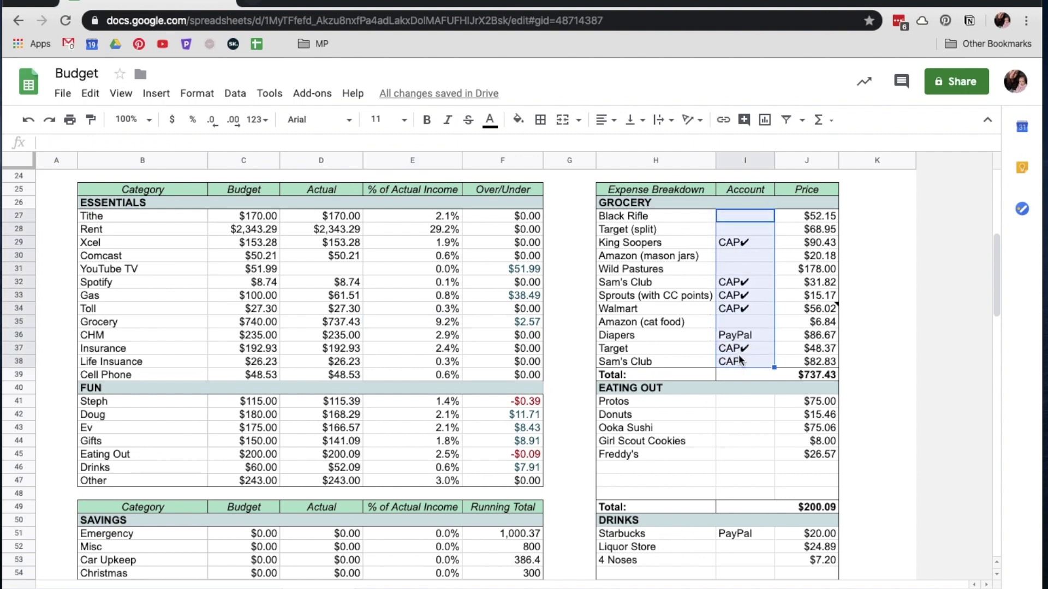
pyautogui.click(691, 261)
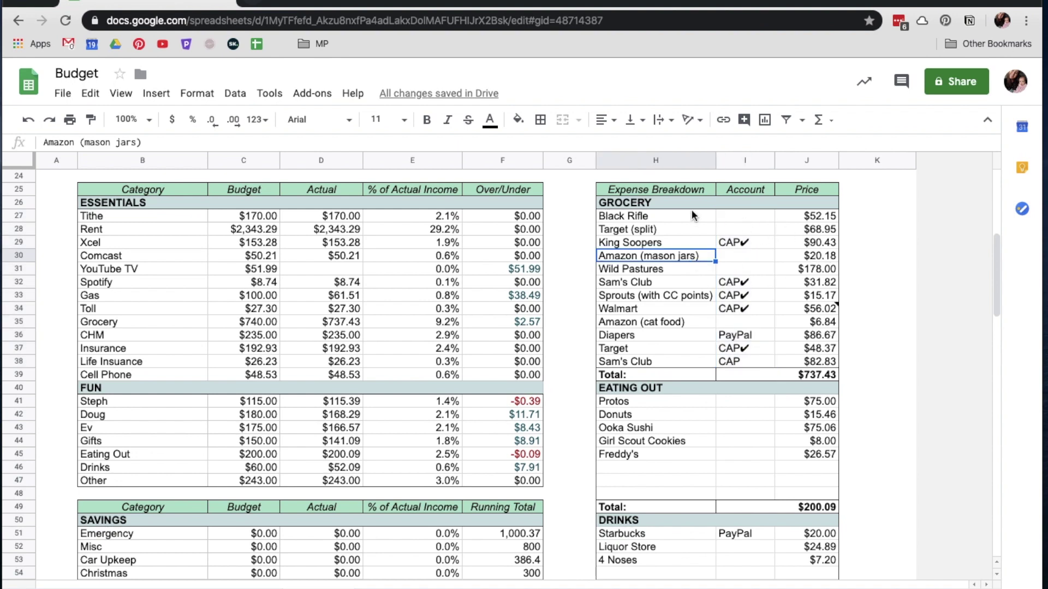
pyautogui.moveTo(681, 220); pyautogui.dragTo(811, 221)
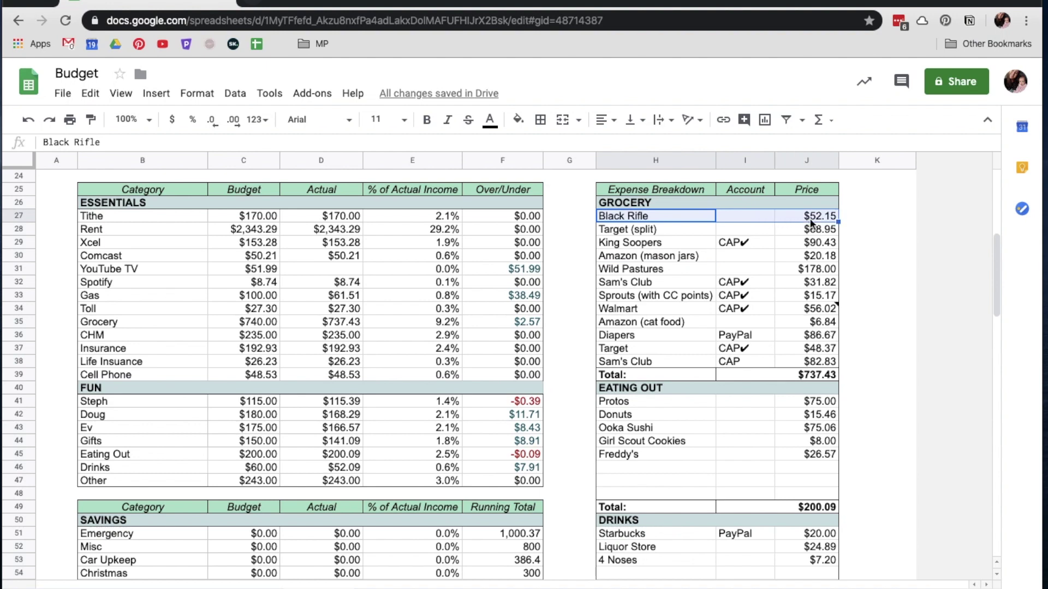
pyautogui.click(694, 322)
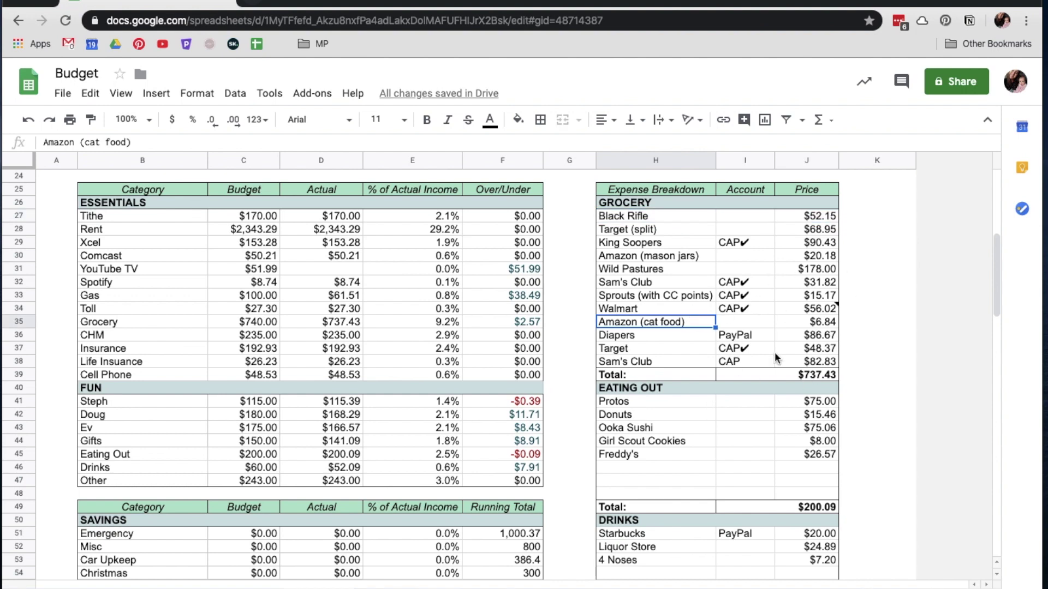
# Inspect the Account entries for Diapers, Target and the last Sam's Club purchase, highlighting Target's check mark and the Sam's Club row
pyautogui.click(743, 336)
pyautogui.click(746, 352)
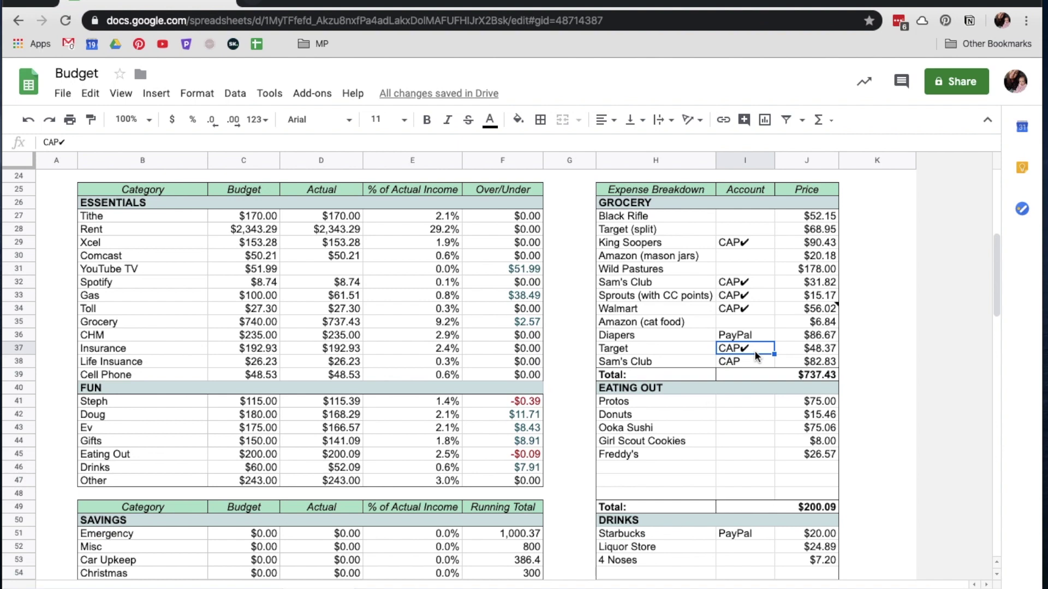
pyautogui.doubleClick(754, 351)
pyautogui.moveTo(760, 350); pyautogui.dragTo(741, 350)
pyautogui.click(754, 366)
pyautogui.moveTo(688, 364); pyautogui.dragTo(814, 367)
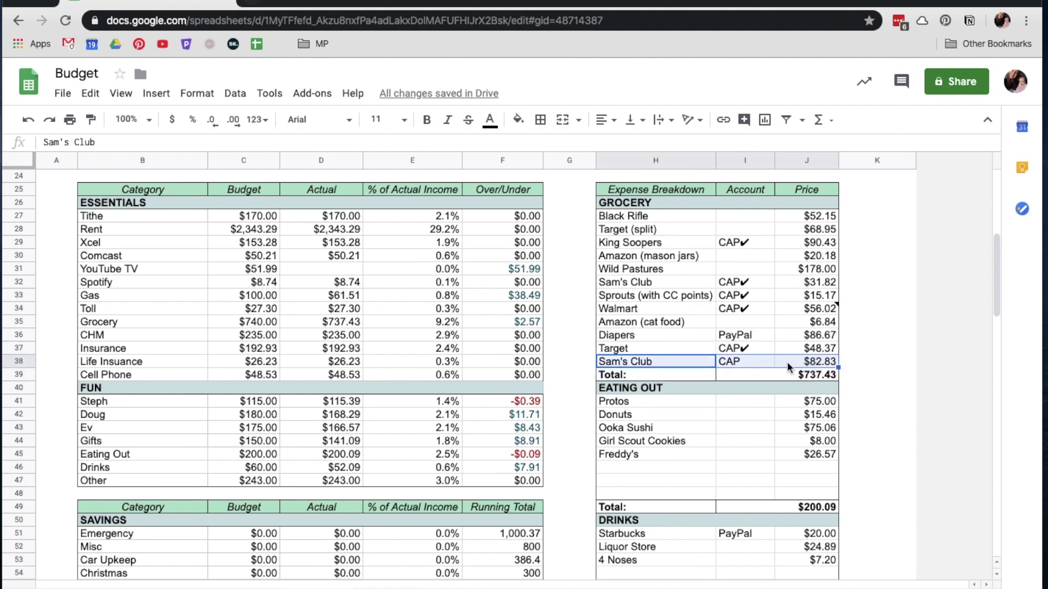
pyautogui.click(748, 359)
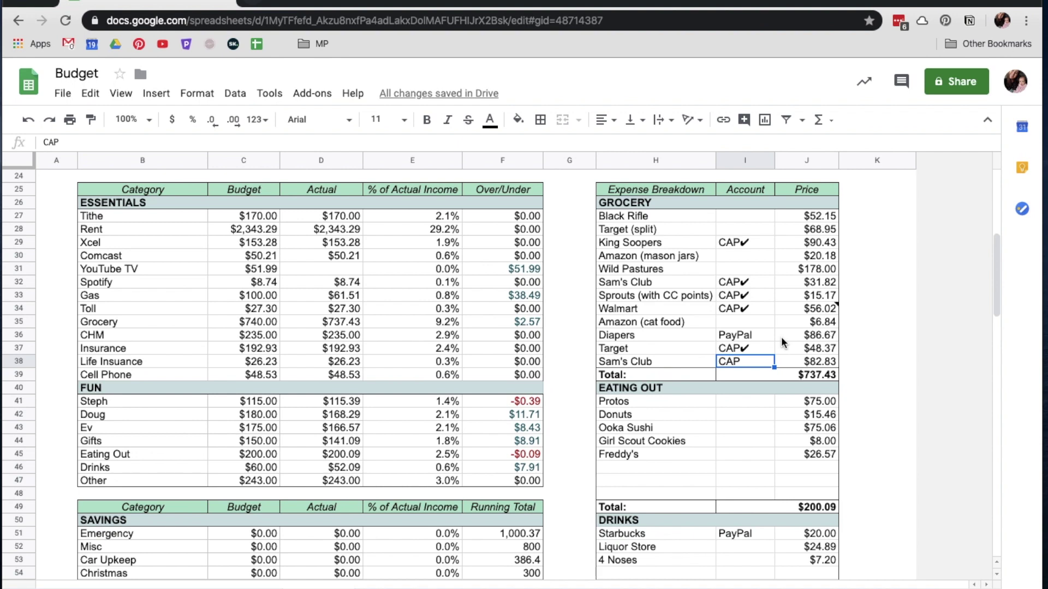
# Select the Drinks expense breakdown and compare it with the Essentials table, checking the Actual amount for Comcast
pyautogui.scroll(-2, 781, 340)
pyautogui.scroll(-1, 781, 341)
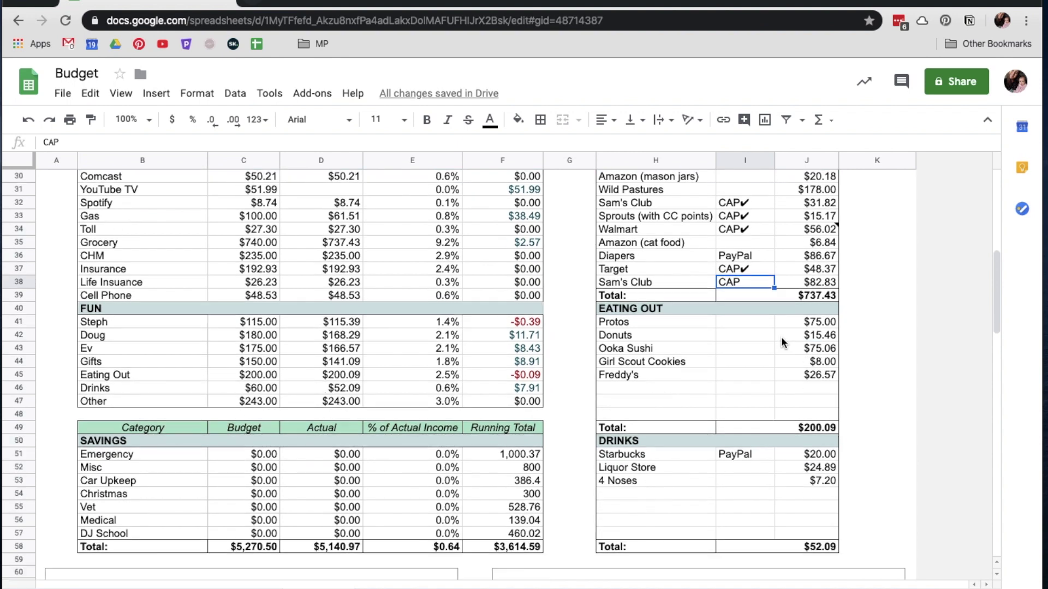
pyautogui.moveTo(666, 443); pyautogui.dragTo(716, 520)
pyautogui.scroll(2, 721, 417)
pyautogui.scroll(6, 722, 417)
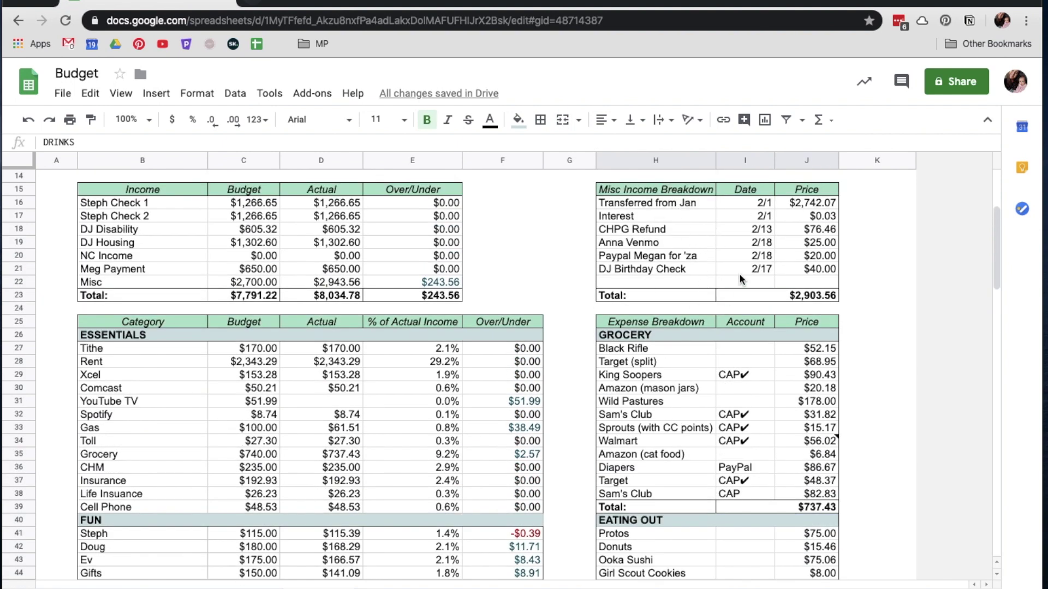
pyautogui.scroll(-5, 696, 467)
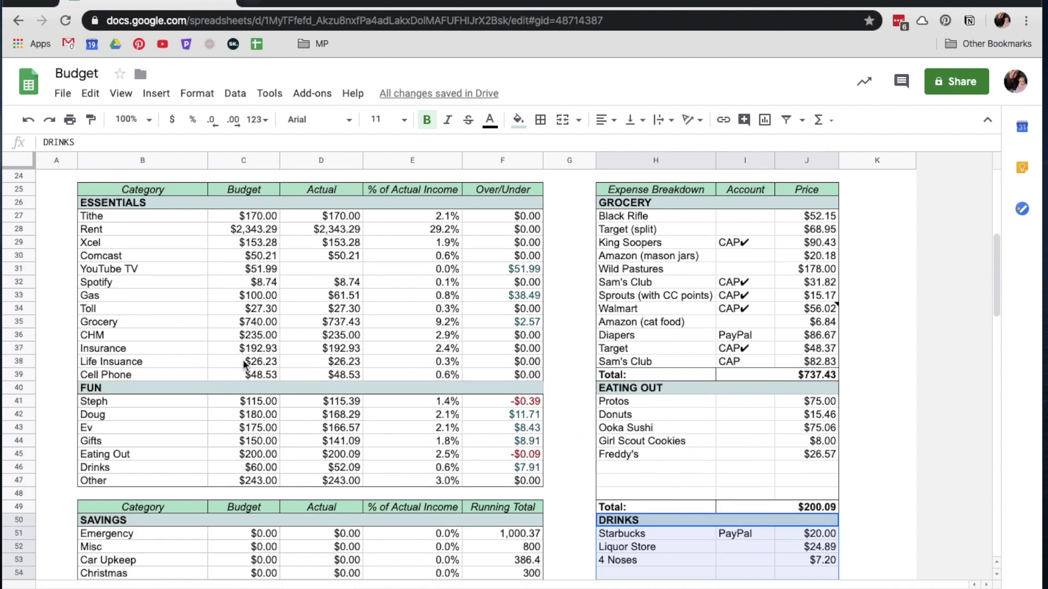
pyautogui.click(338, 260)
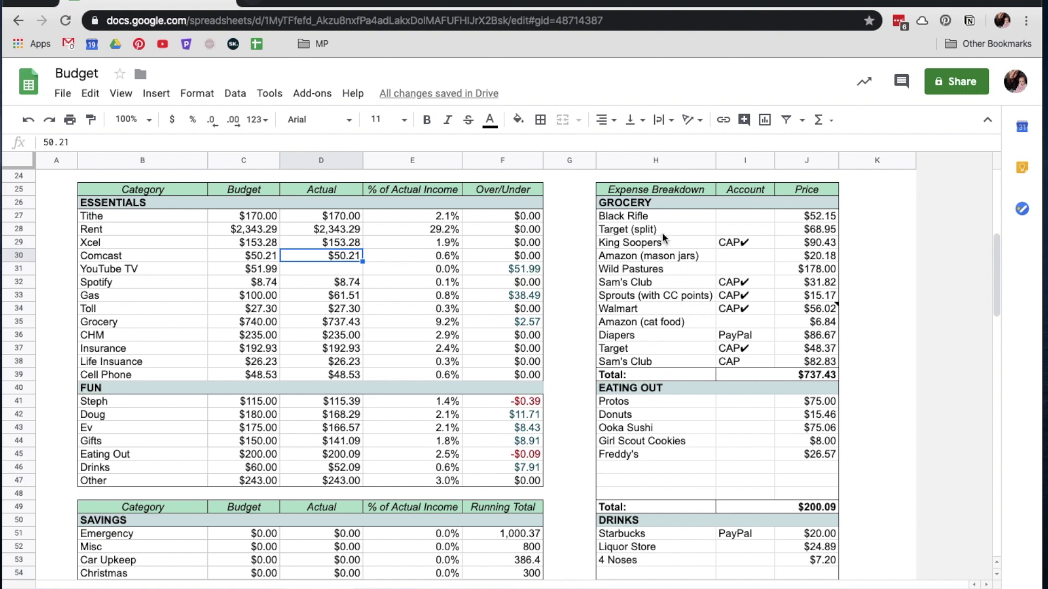
# Review the February Savings table, checking the Actual amount for Misc and selecting the Running Total cells from Emergency to Medical
pyautogui.scroll(-1, 635, 363)
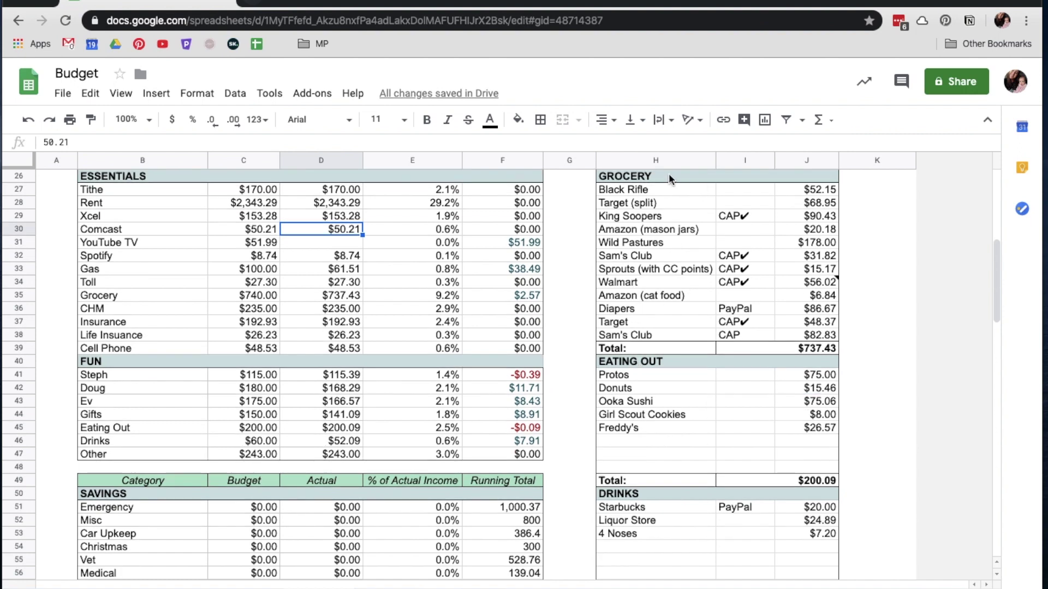
pyautogui.scroll(-1, 738, 333)
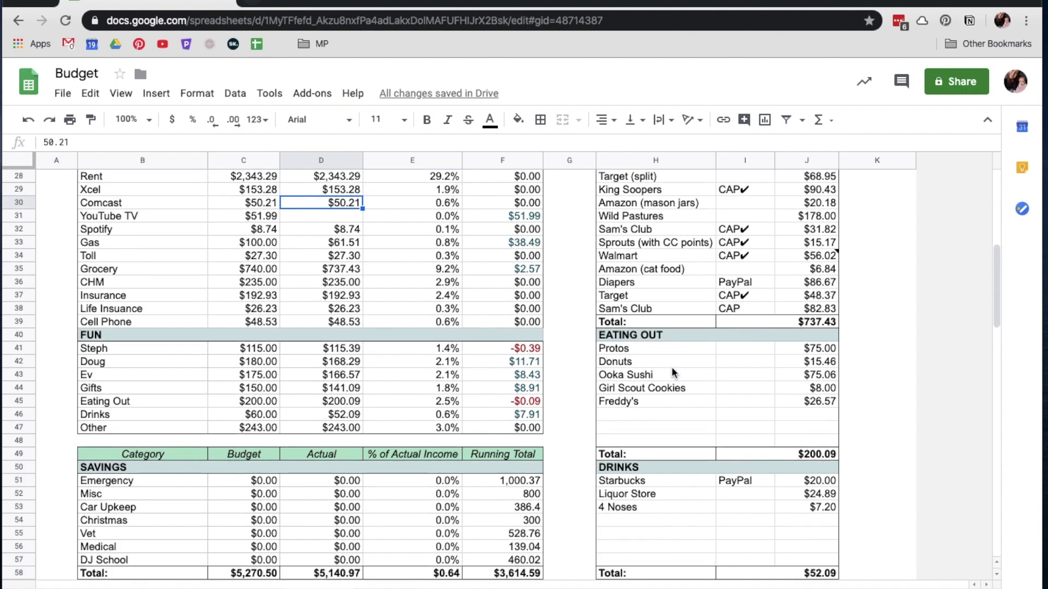
pyautogui.scroll(-4, 671, 367)
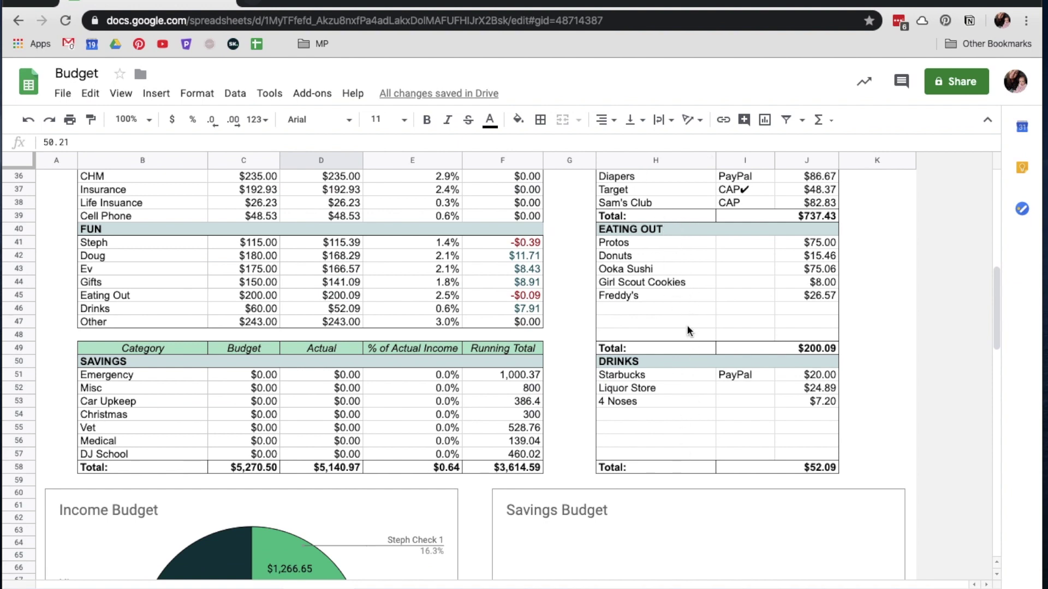
pyautogui.scroll(-2, 688, 331)
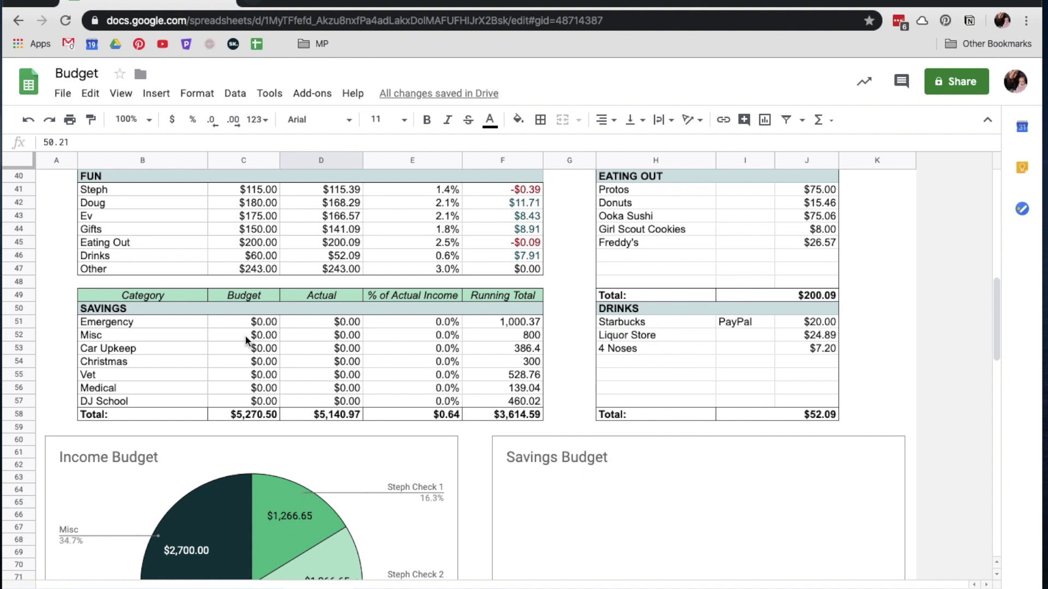
pyautogui.click(326, 333)
pyautogui.moveTo(523, 323); pyautogui.dragTo(515, 385)
pyautogui.click(519, 335)
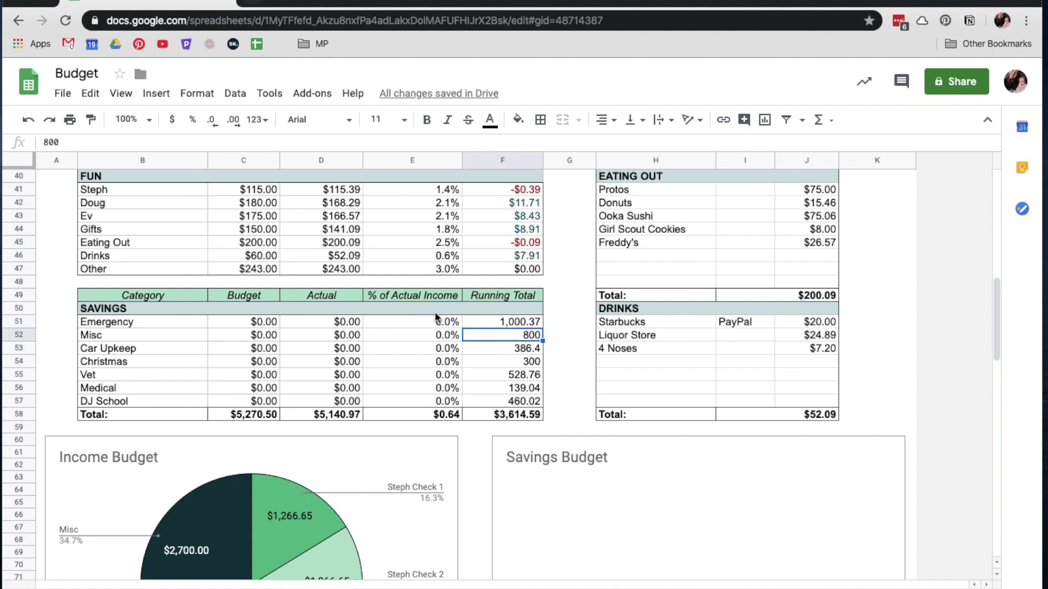
# Inspect the individual savings Running Total entries from Car Upkeep to the school fund, and the Emergency balance
pyautogui.click(513, 351)
pyautogui.click(512, 363)
pyautogui.click(496, 376)
pyautogui.click(500, 388)
pyautogui.click(501, 400)
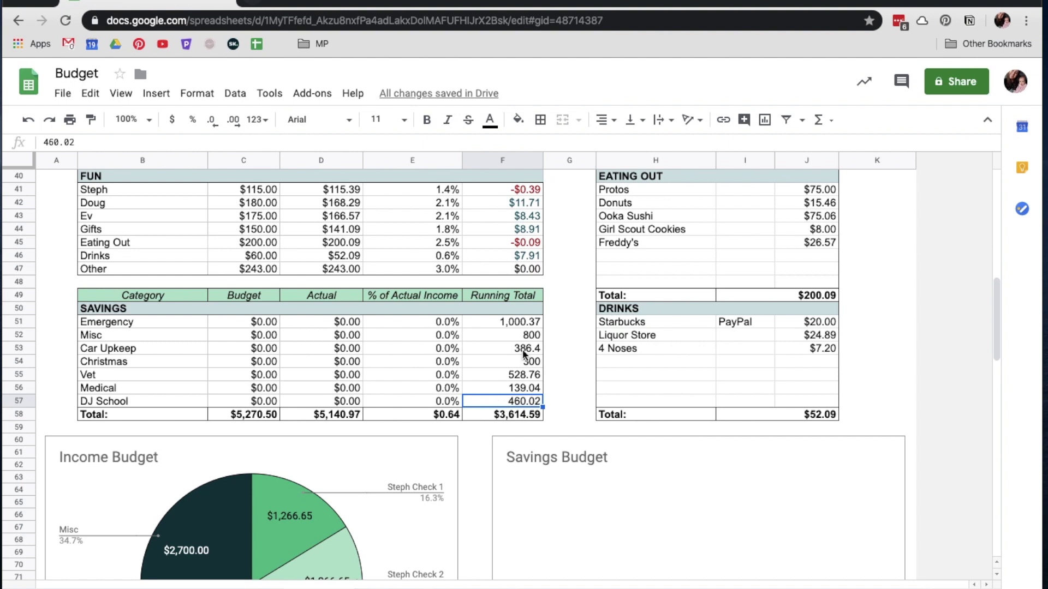
pyautogui.moveTo(496, 335); pyautogui.dragTo(487, 399)
pyautogui.click(489, 362)
pyautogui.click(506, 320)
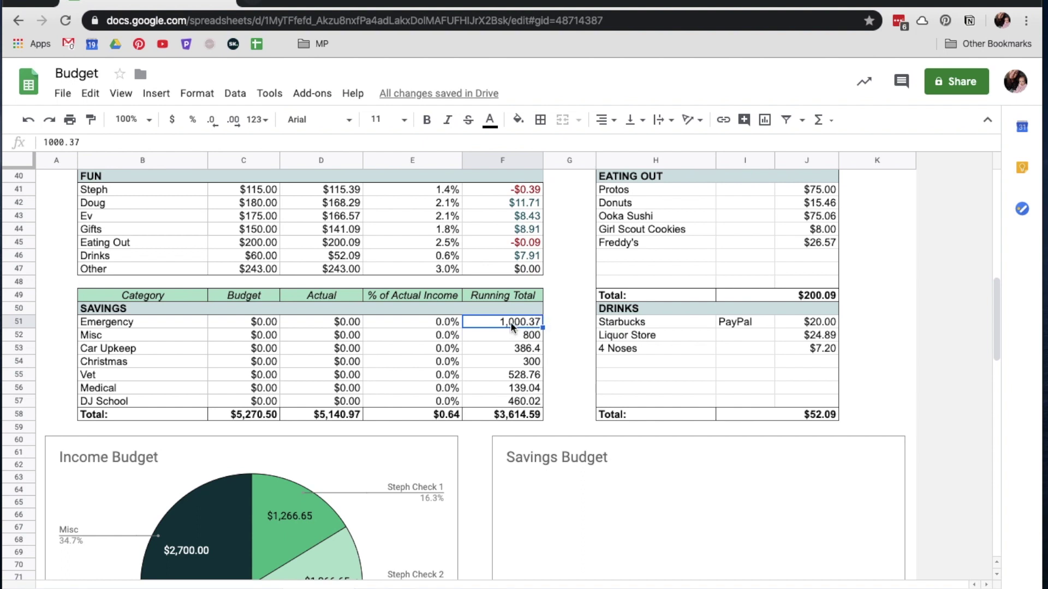
# Examine the Fixed items of the Business Budget from G Suite to Amazon Supplies, including the Amazon Supplies Over/Under formula
pyautogui.scroll(-5, 512, 326)
pyautogui.scroll(-15, 463, 376)
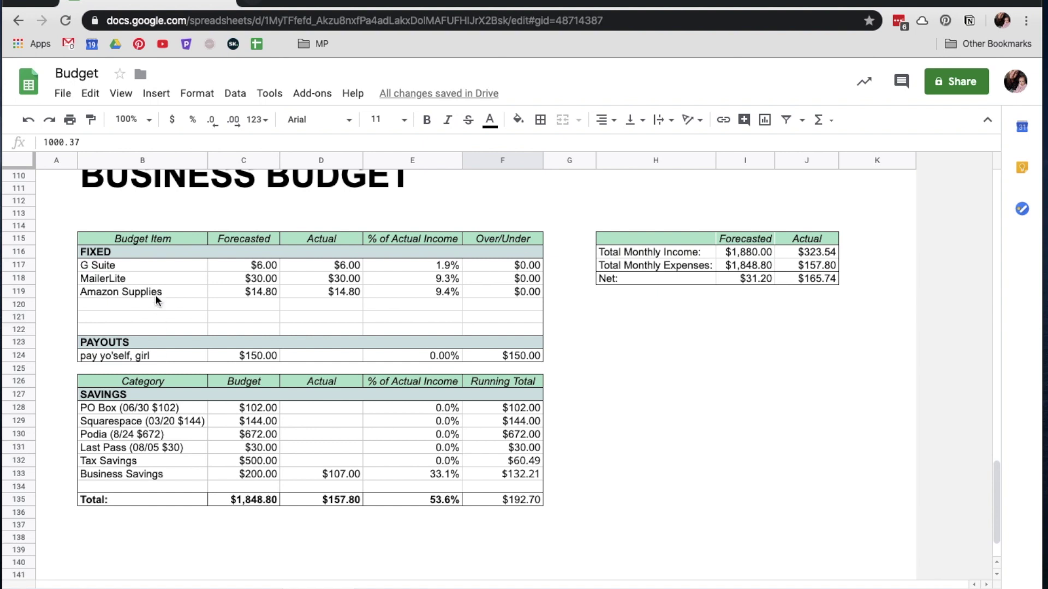
pyautogui.click(114, 267)
pyautogui.moveTo(119, 277); pyautogui.dragTo(492, 298)
pyautogui.click(517, 290)
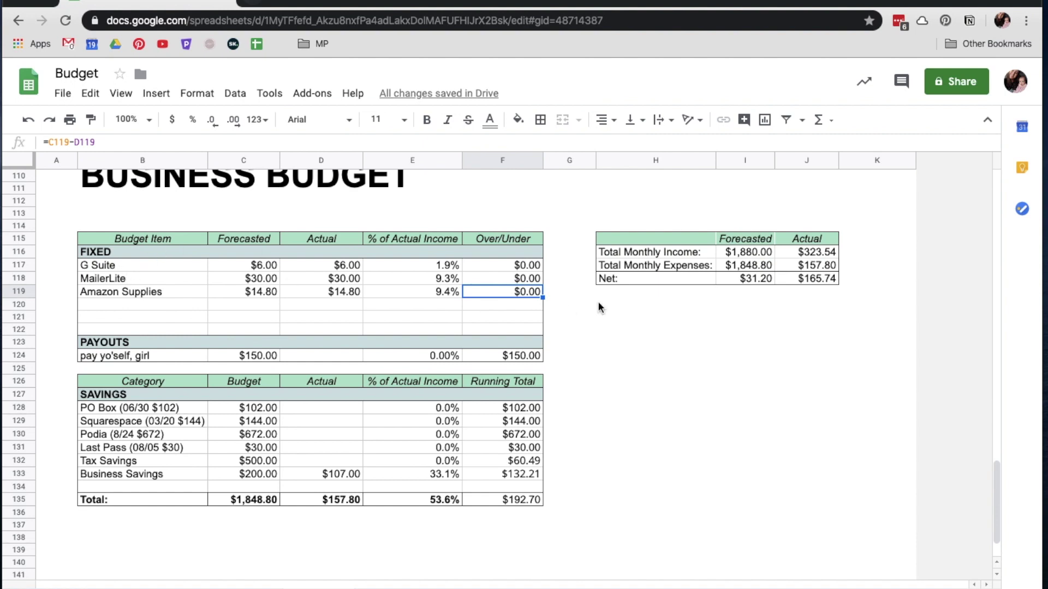
# Review the Business Budget savings categories from PO Box to Business Savings, checking the Tax Savings and Business Savings running totals
pyautogui.click(188, 411)
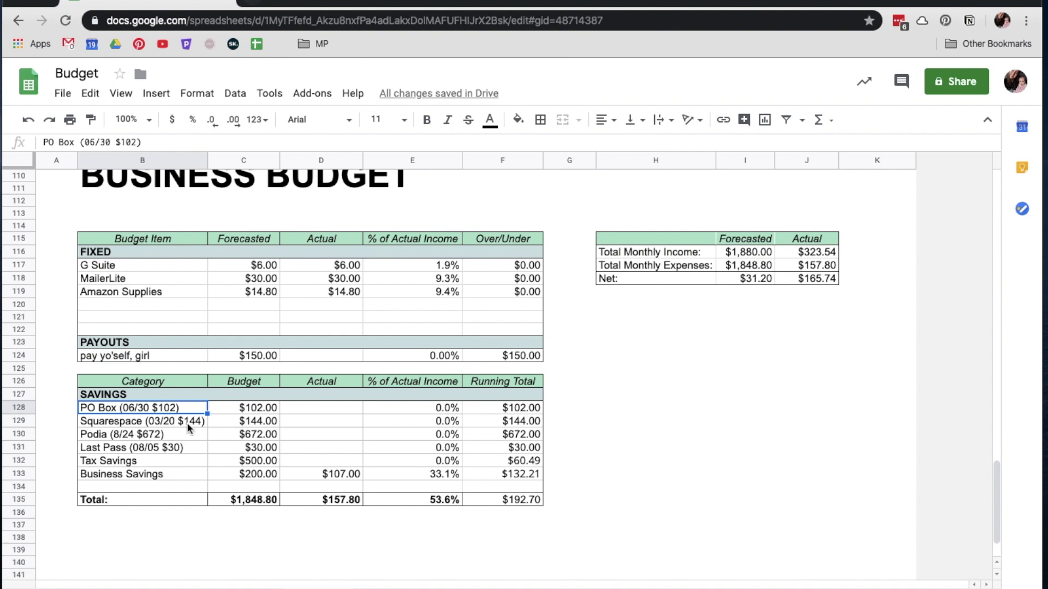
pyautogui.click(128, 435)
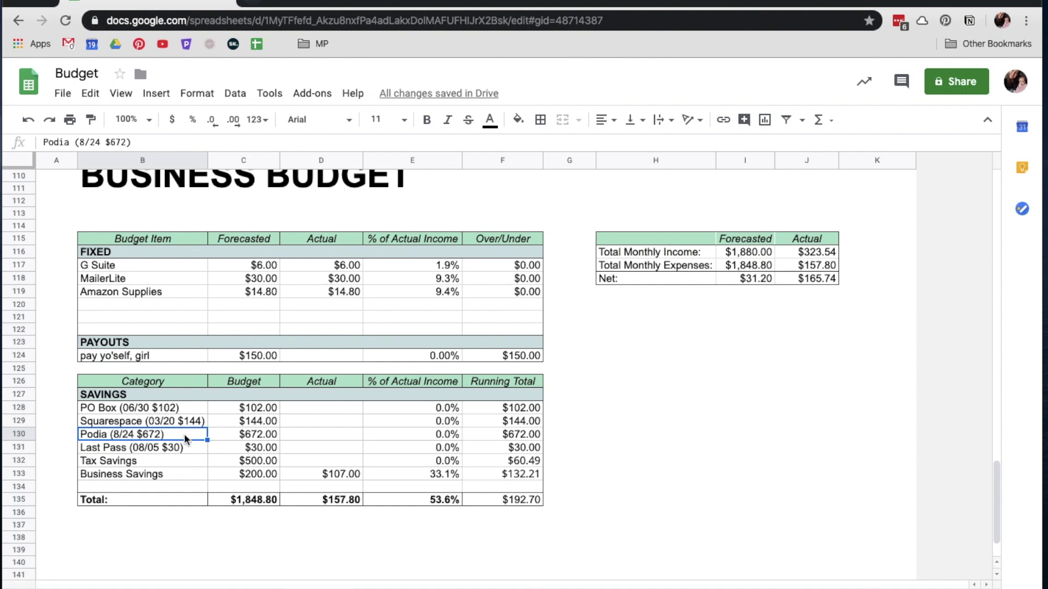
pyautogui.click(177, 451)
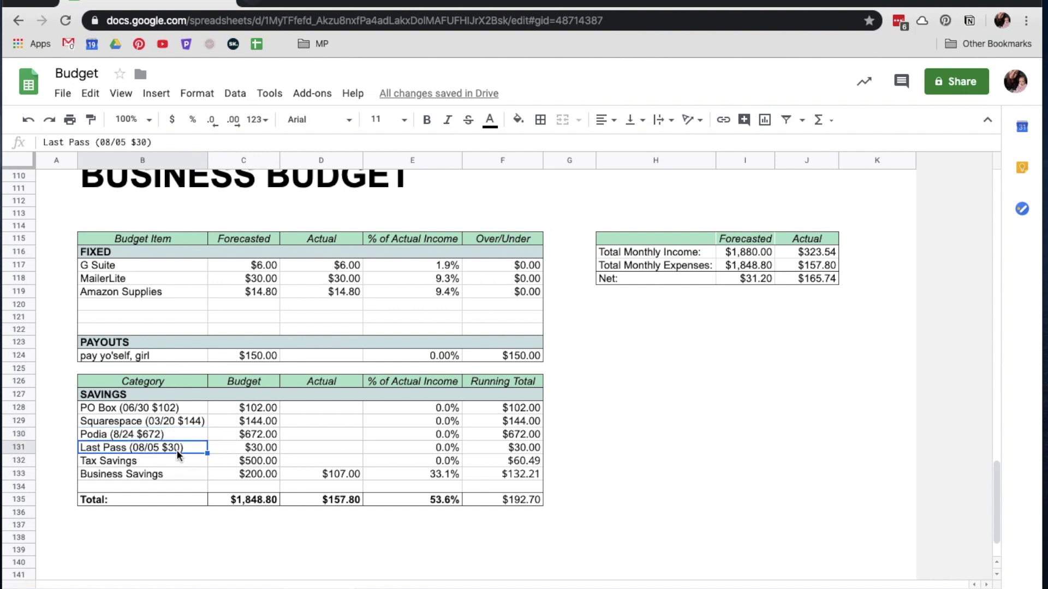
pyautogui.click(167, 463)
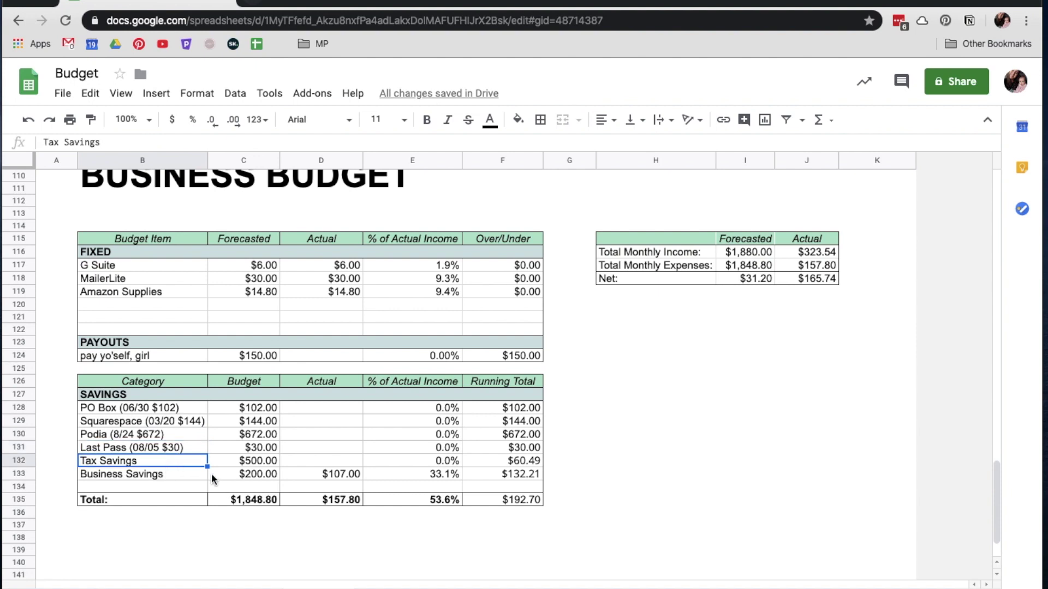
pyautogui.click(190, 474)
pyautogui.click(526, 462)
pyautogui.click(520, 476)
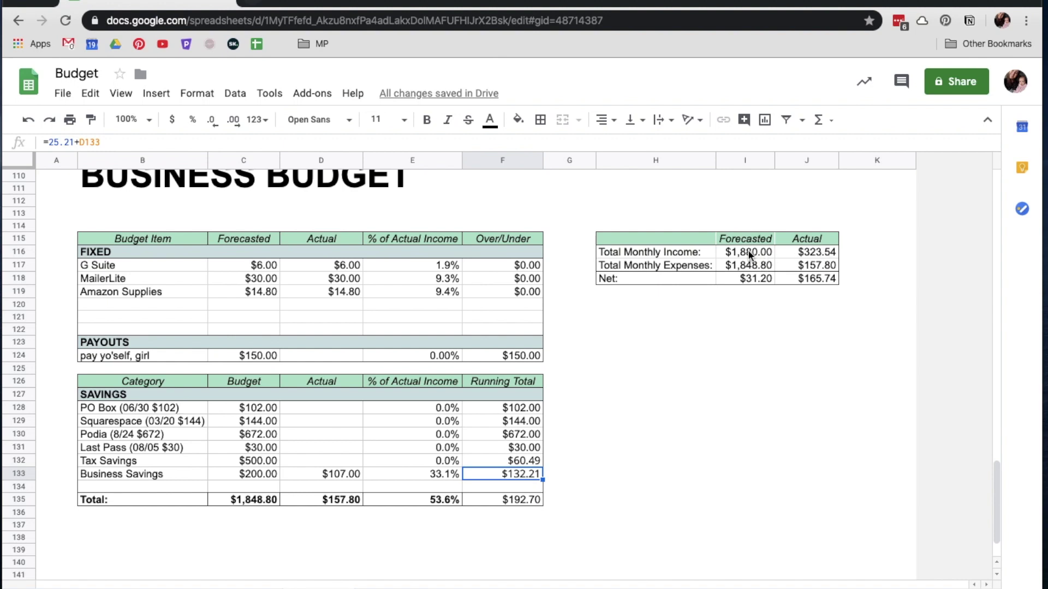
# Compare the Forecasted and Actual Net formulas in the February Budget summary
pyautogui.scroll(3, 789, 260)
pyautogui.scroll(20, 790, 256)
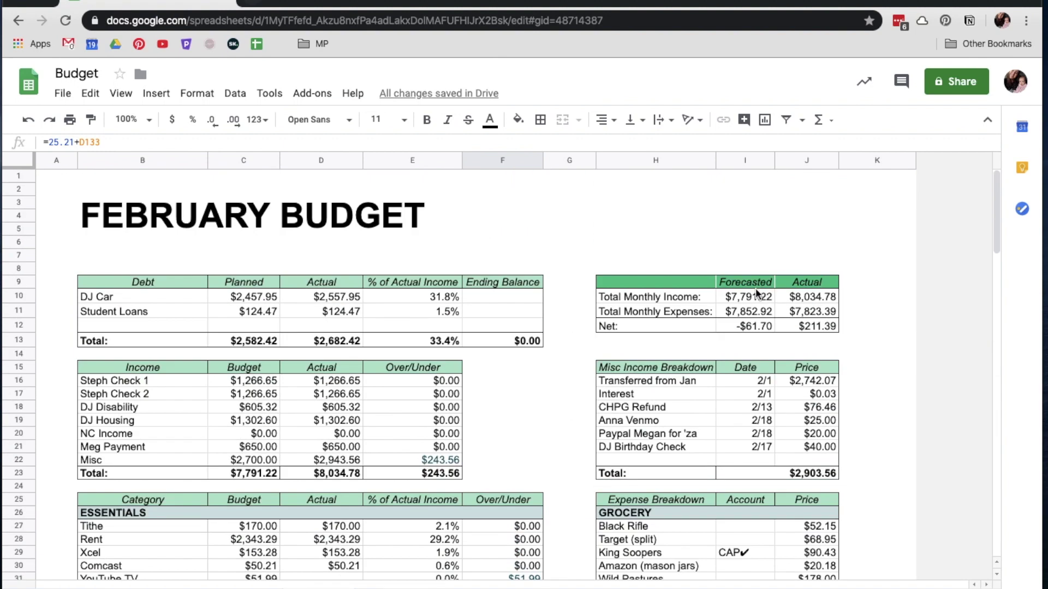
pyautogui.click(754, 328)
pyautogui.click(800, 326)
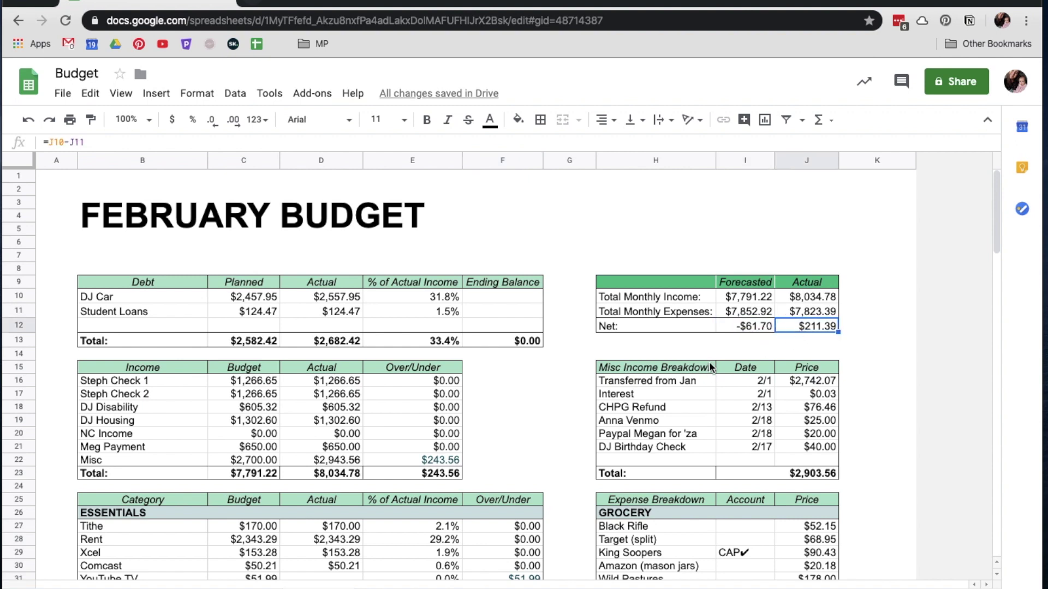
pyautogui.click(765, 328)
pyautogui.click(814, 327)
# Check the Actual cells of YouTube TV and Gas in the February Essentials table
pyautogui.scroll(-5, 724, 412)
pyautogui.click(340, 407)
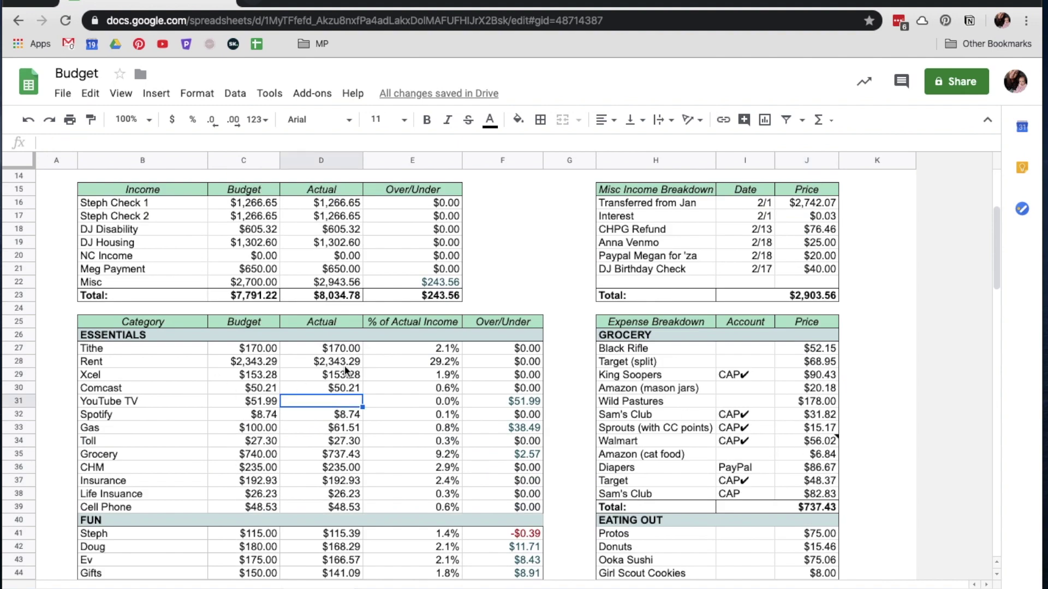
pyautogui.click(338, 433)
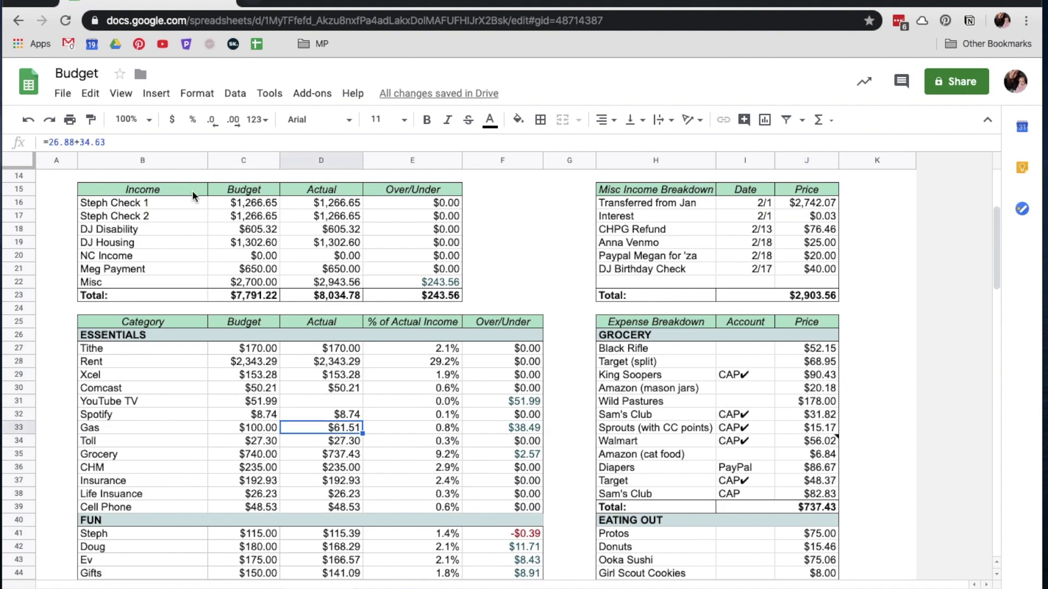
# Add 25.76 to the sum in the Actual cell of Gas in the February Essentials table
pyautogui.click(139, 143)
pyautogui.write('+')
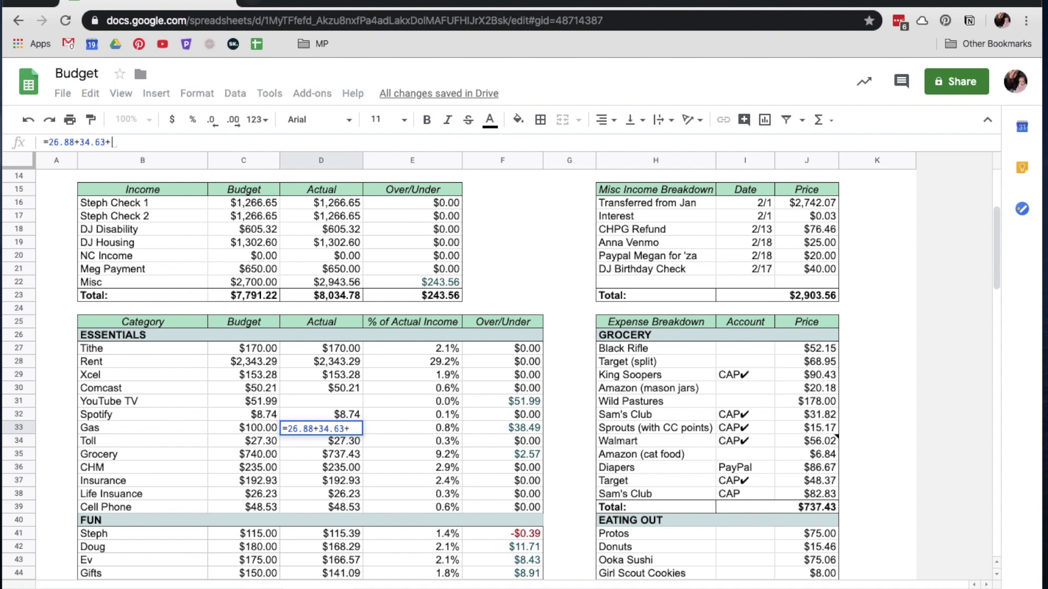
pyautogui.write('25.76')
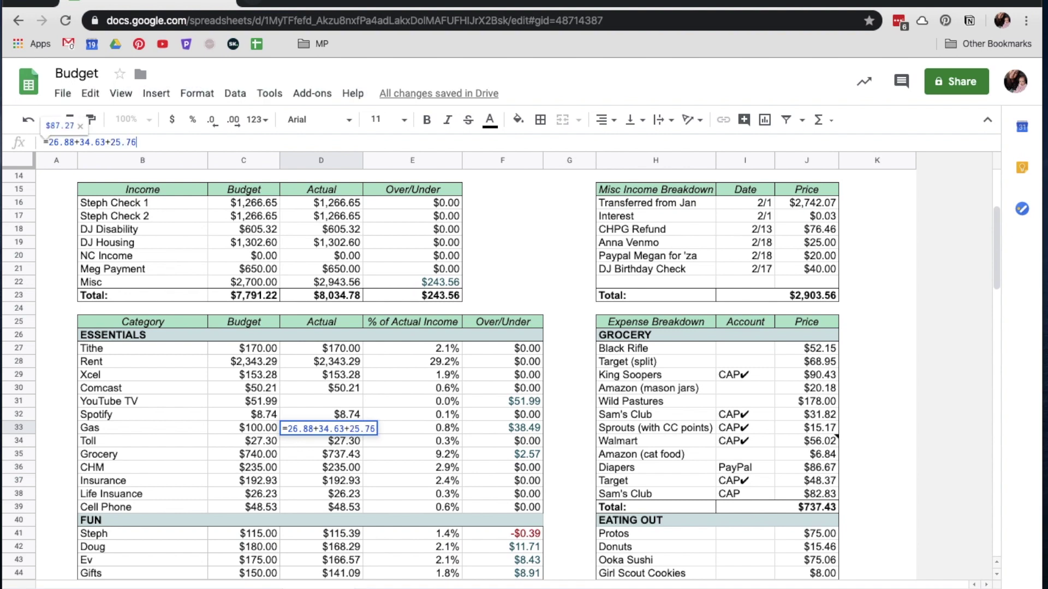
pyautogui.press('Return')
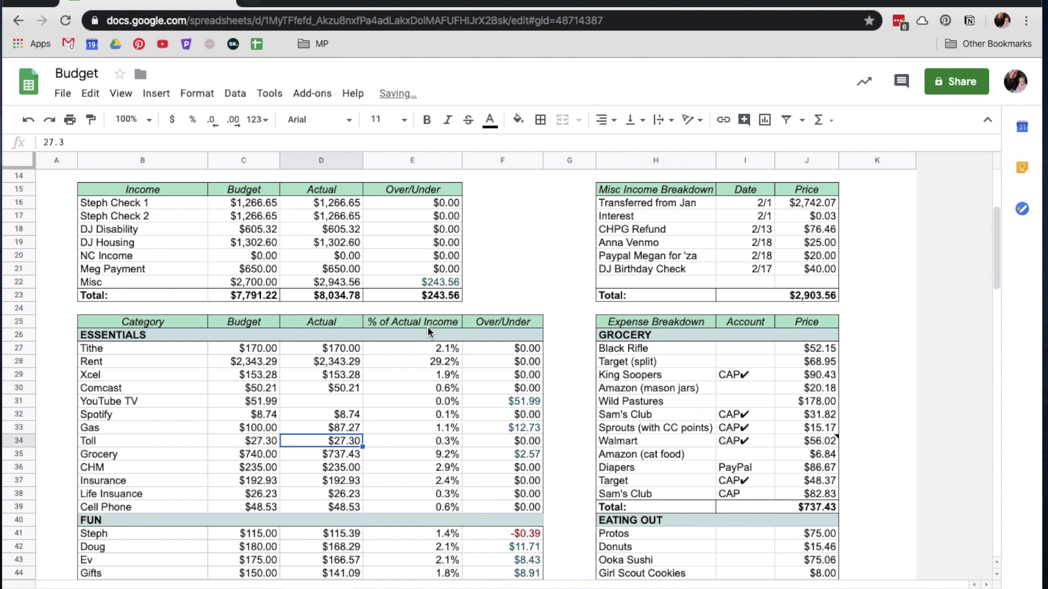
# Check the Actual Net cells in the February Budget summary and the Business Budget summary
pyautogui.scroll(3, 553, 257)
pyautogui.click(821, 261)
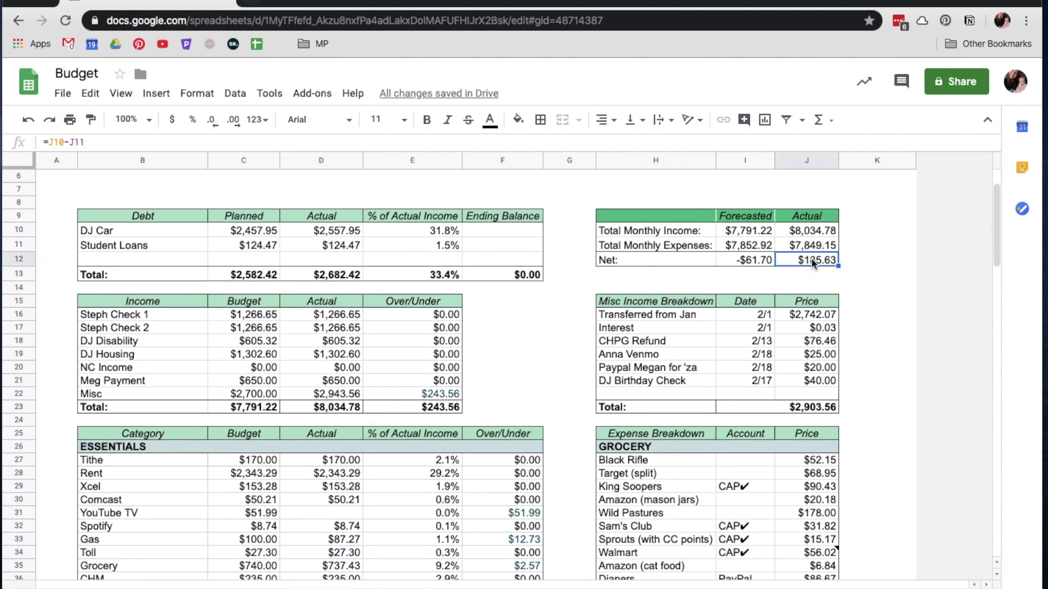
pyautogui.scroll(-15, 811, 258)
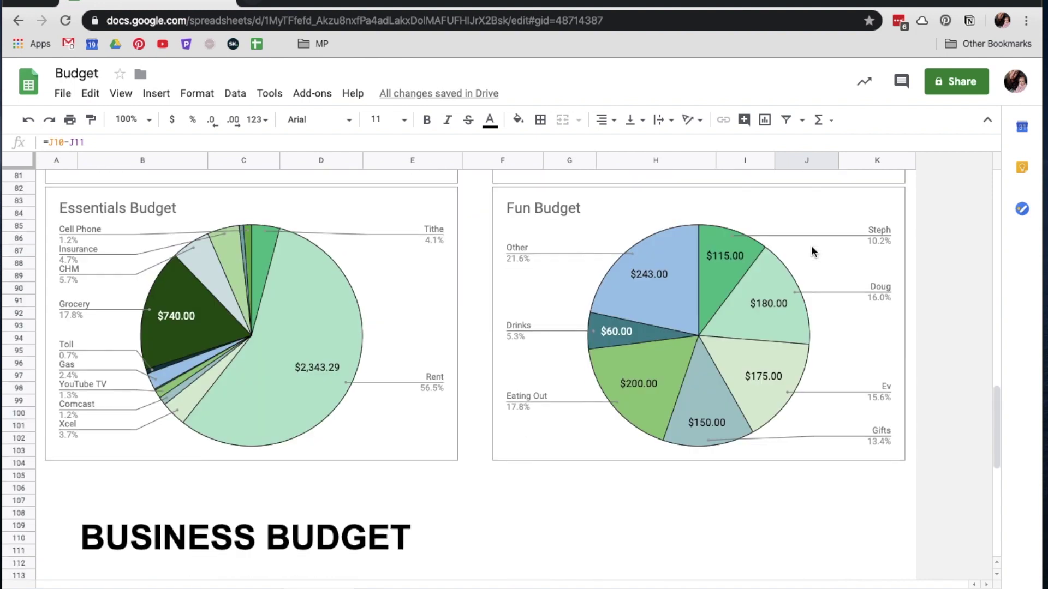
pyautogui.scroll(-7, 812, 251)
pyautogui.click(819, 266)
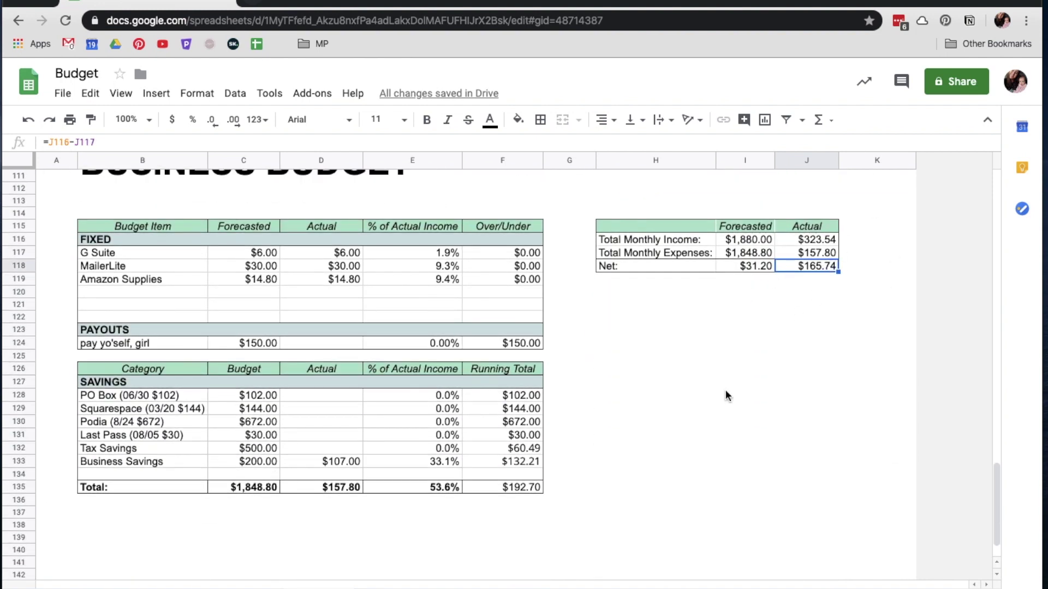
pyautogui.scroll(20, 726, 392)
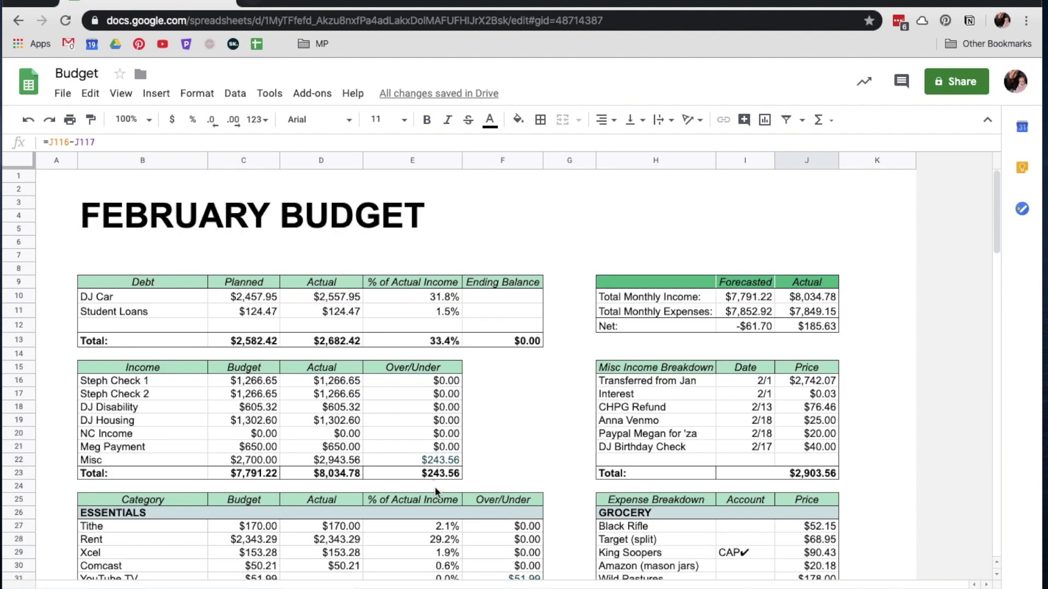
# Open the March budget sheet and check the Planned and Actual cells of DJ Car in the Debt table
pyautogui.click(411, 588)
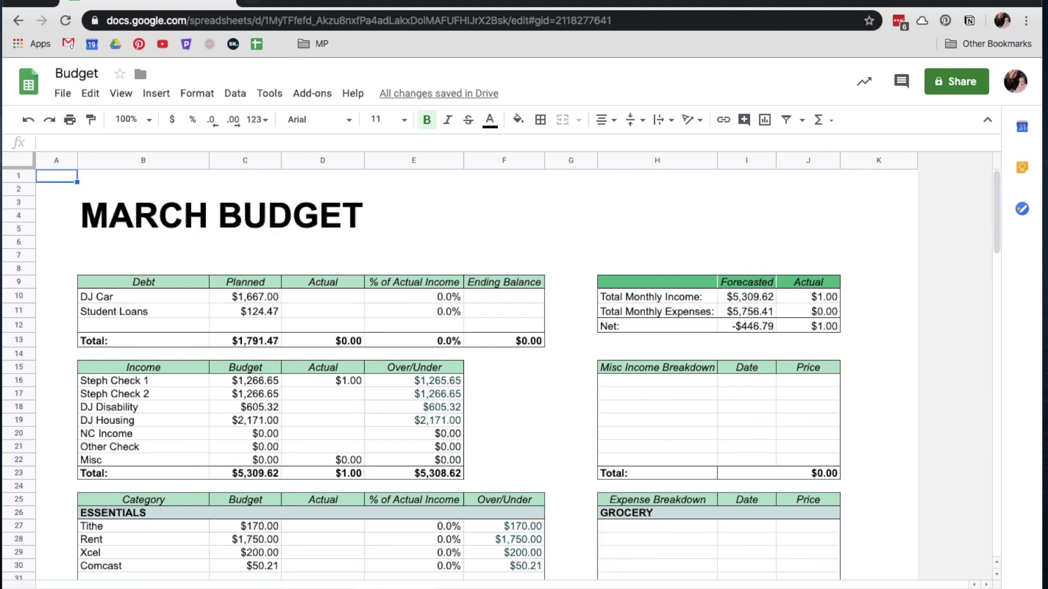
pyautogui.click(569, 261)
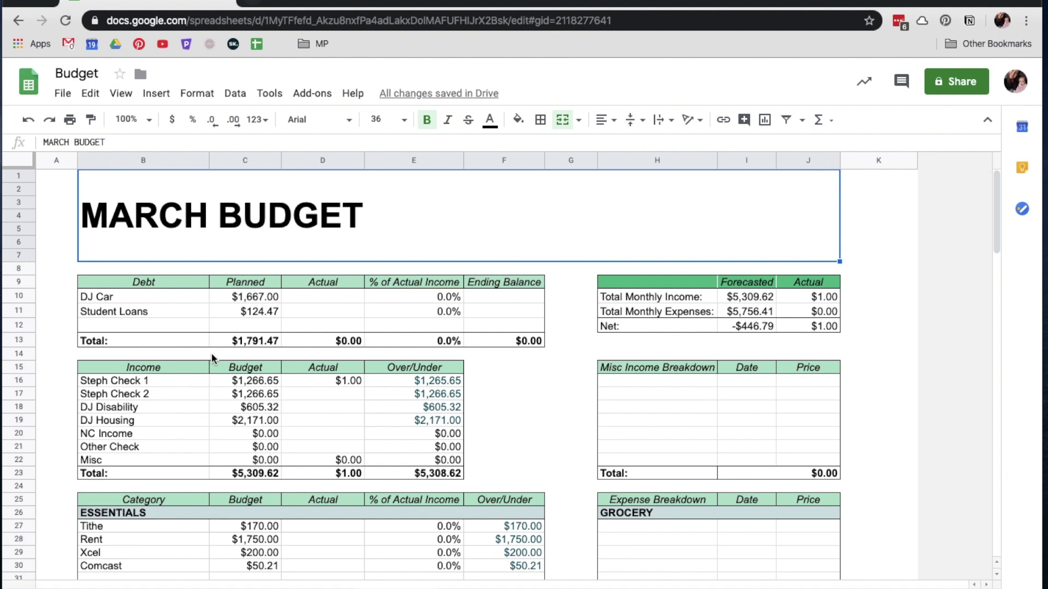
pyautogui.scroll(-1, 211, 353)
pyautogui.click(248, 273)
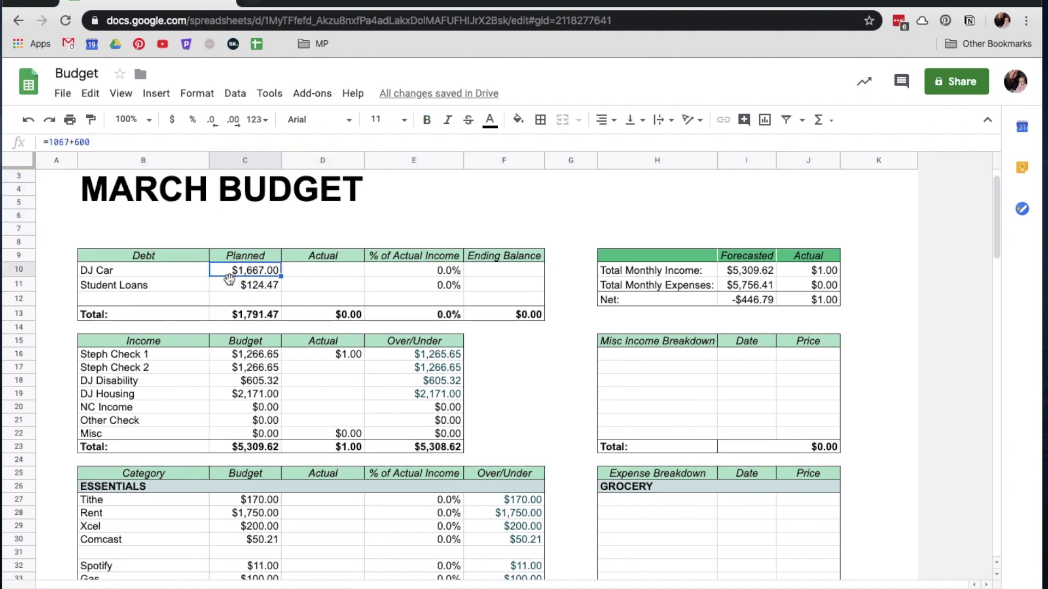
pyautogui.click(312, 272)
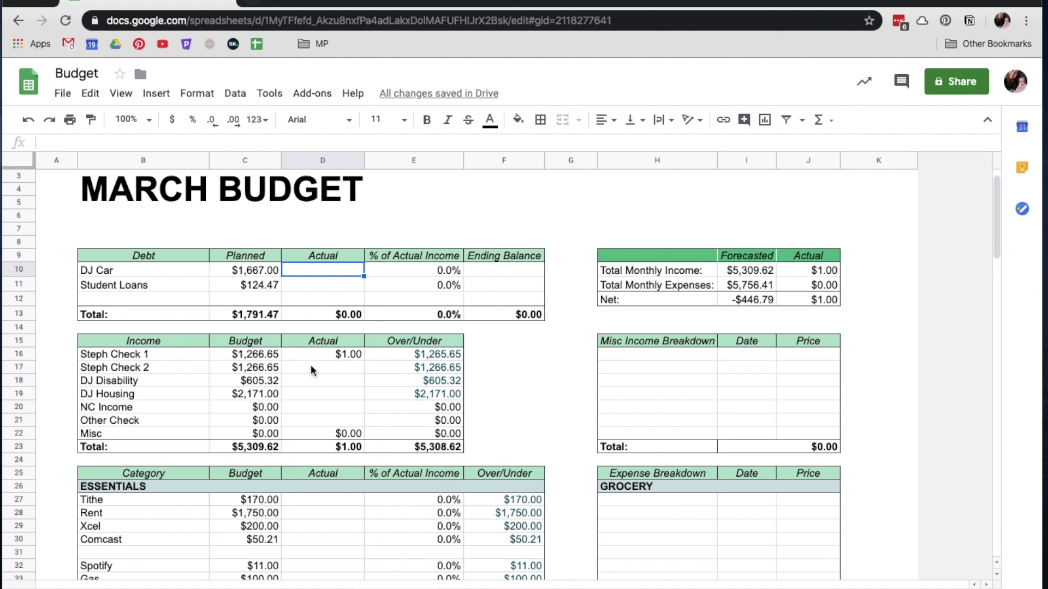
# Review the March Income Budget amounts from the first paycheck to DJ Housing
pyautogui.moveTo(263, 355); pyautogui.dragTo(260, 379)
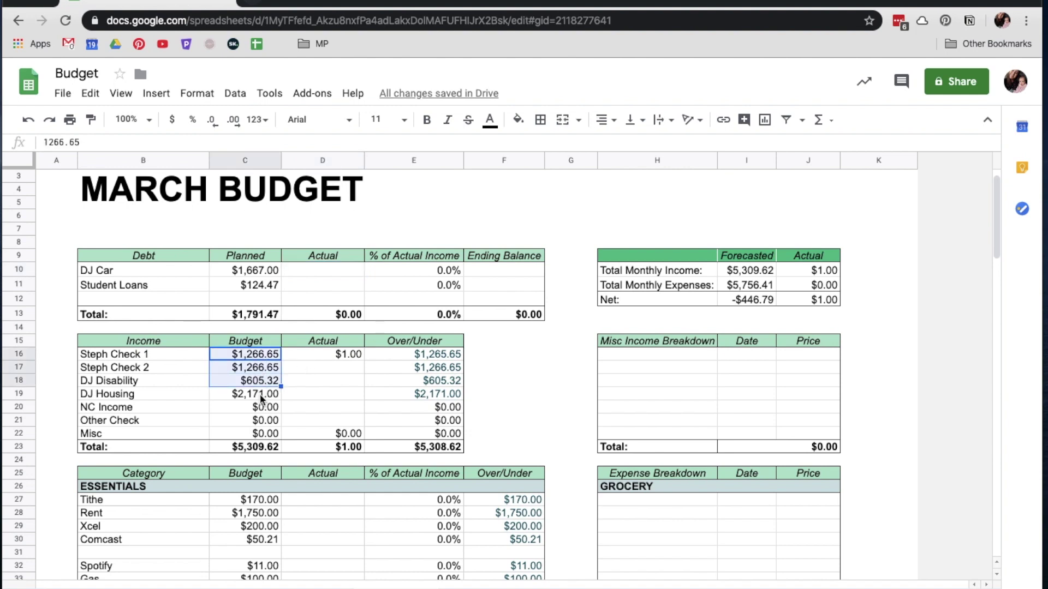
pyautogui.click(261, 395)
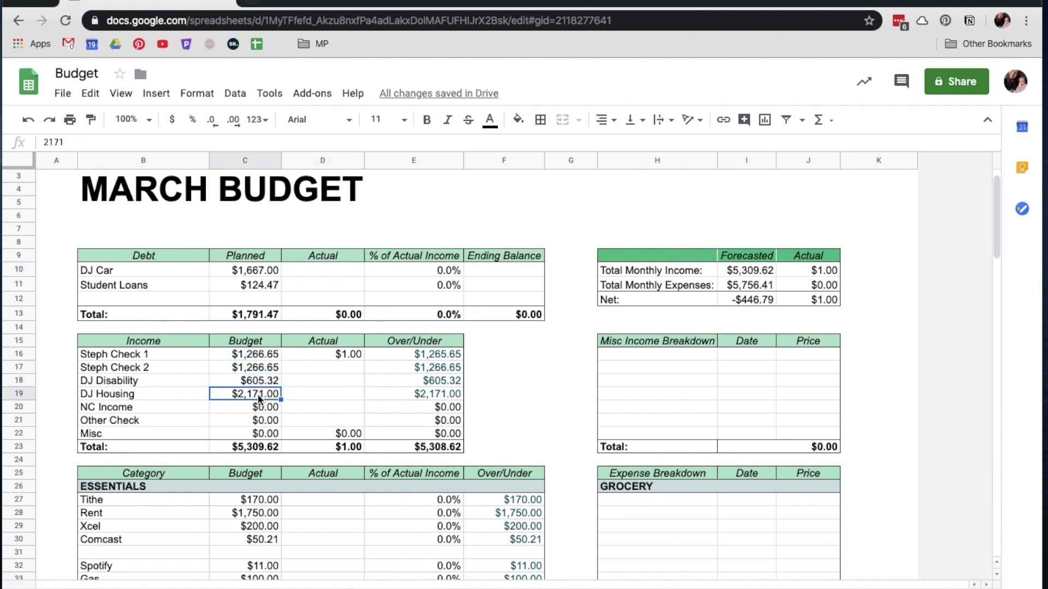
pyautogui.scroll(-2, 259, 399)
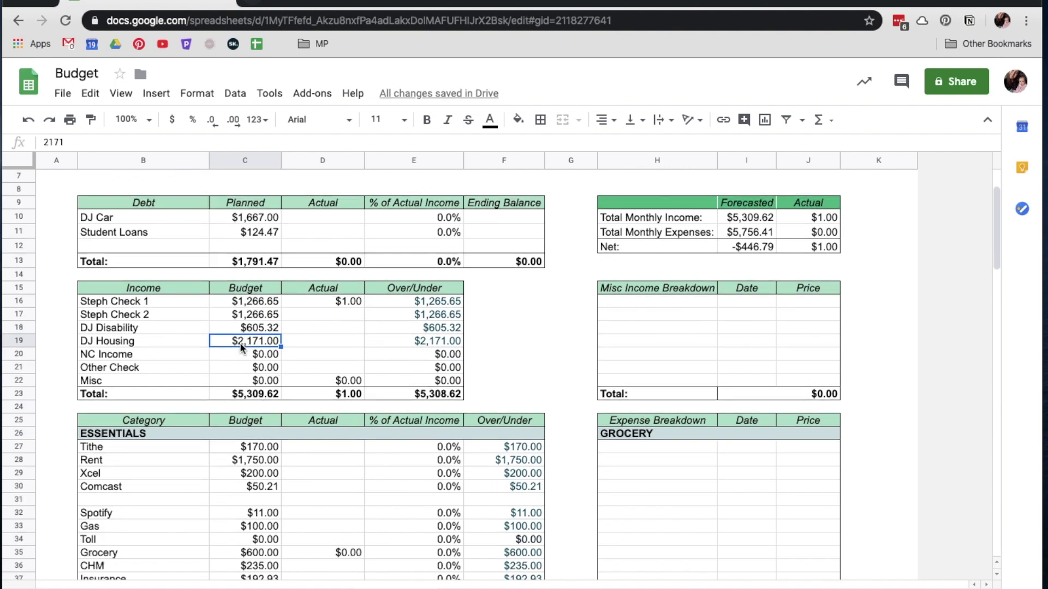
# Review the March Essentials budget from Tithe to Comcast, including the blank row 31 above Spotify
pyautogui.scroll(-3, 240, 344)
pyautogui.click(247, 348)
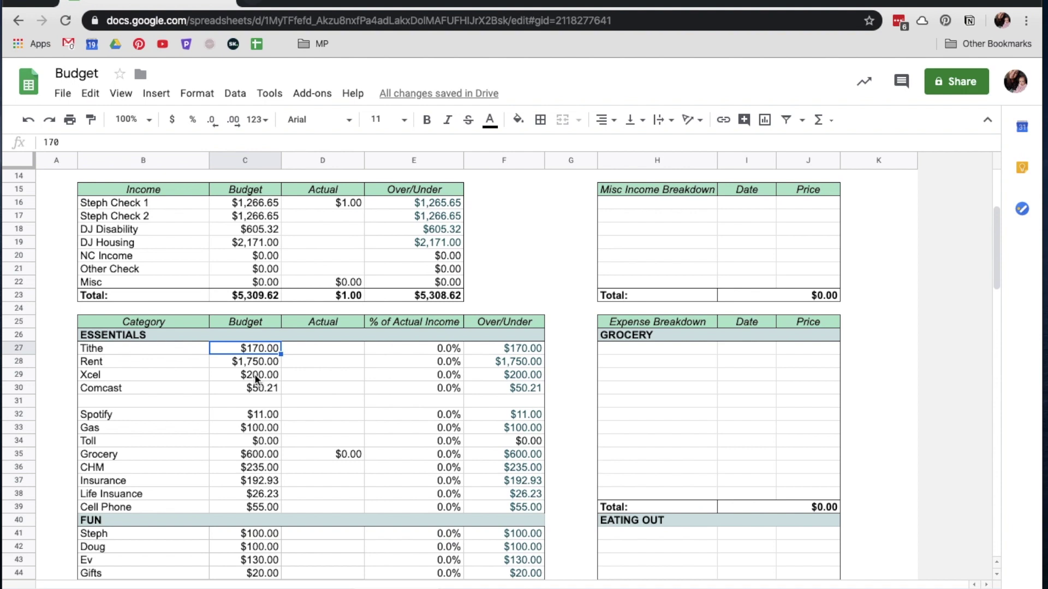
pyautogui.moveTo(103, 401); pyautogui.dragTo(502, 407)
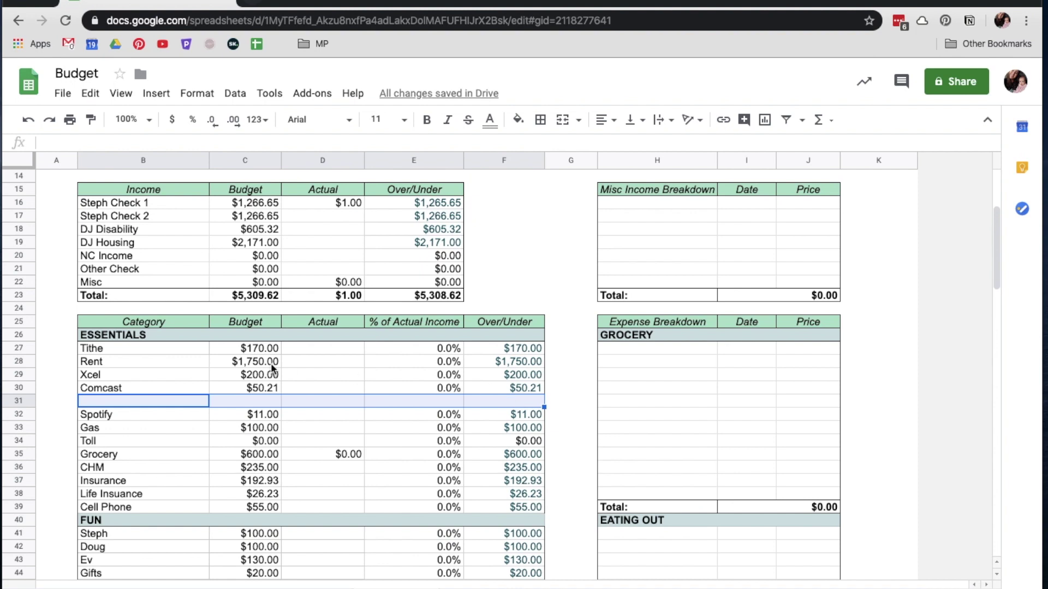
pyautogui.click(180, 403)
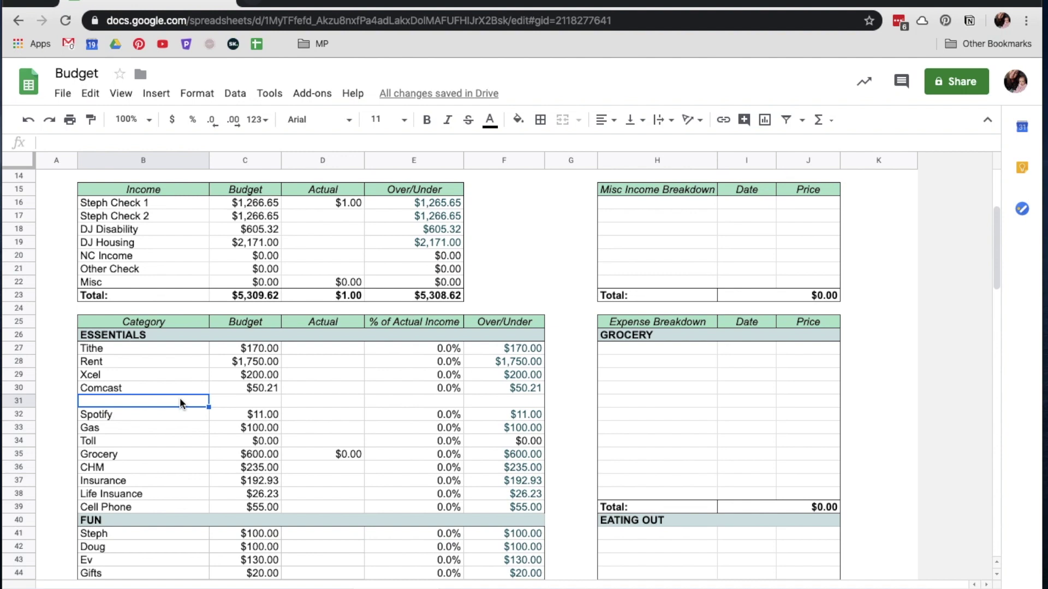
pyautogui.click(256, 401)
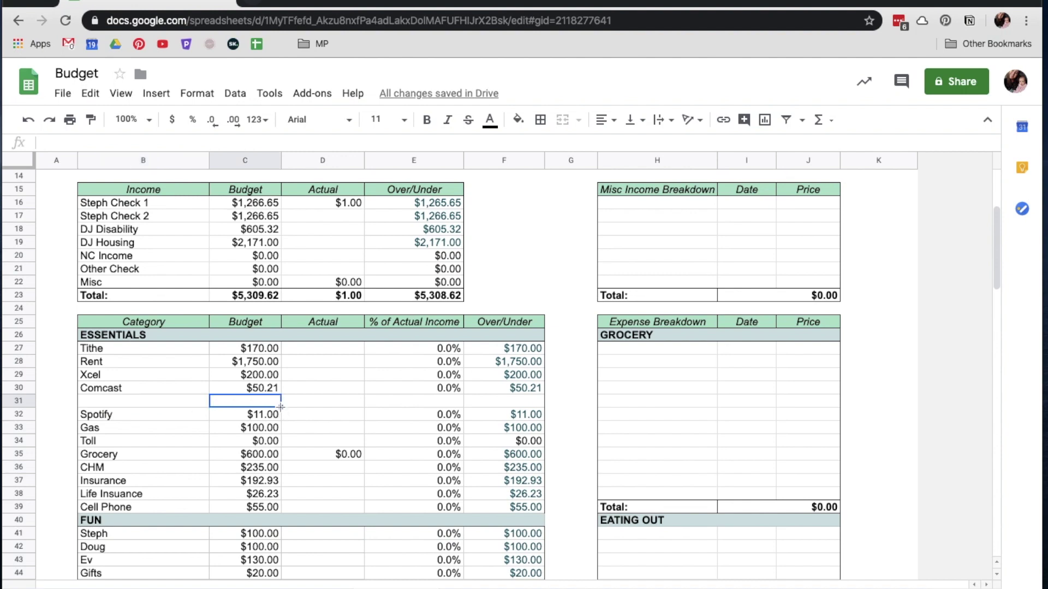
# Compare March's forecasted monthly income with the Income total, and inspect the empty Misc Income Breakdown rows
pyautogui.scroll(5, 280, 406)
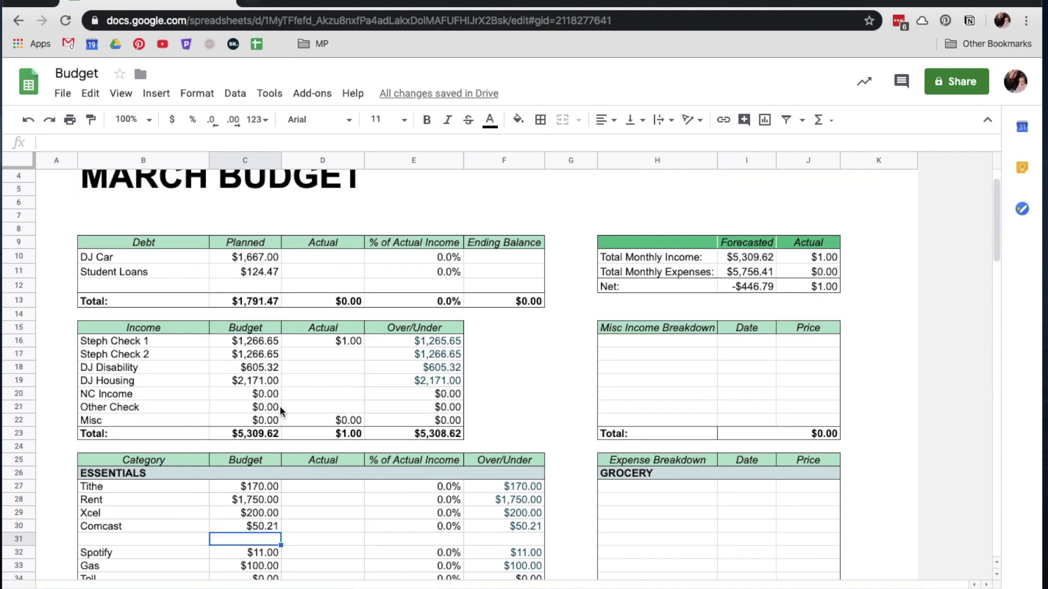
pyautogui.click(762, 263)
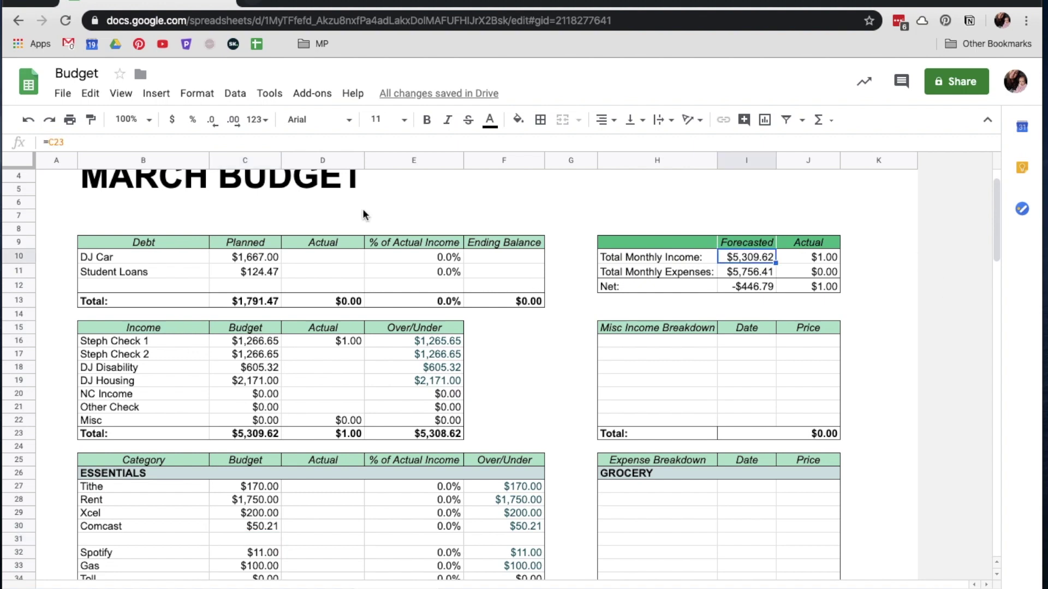
pyautogui.click(251, 436)
pyautogui.moveTo(663, 346); pyautogui.dragTo(795, 423)
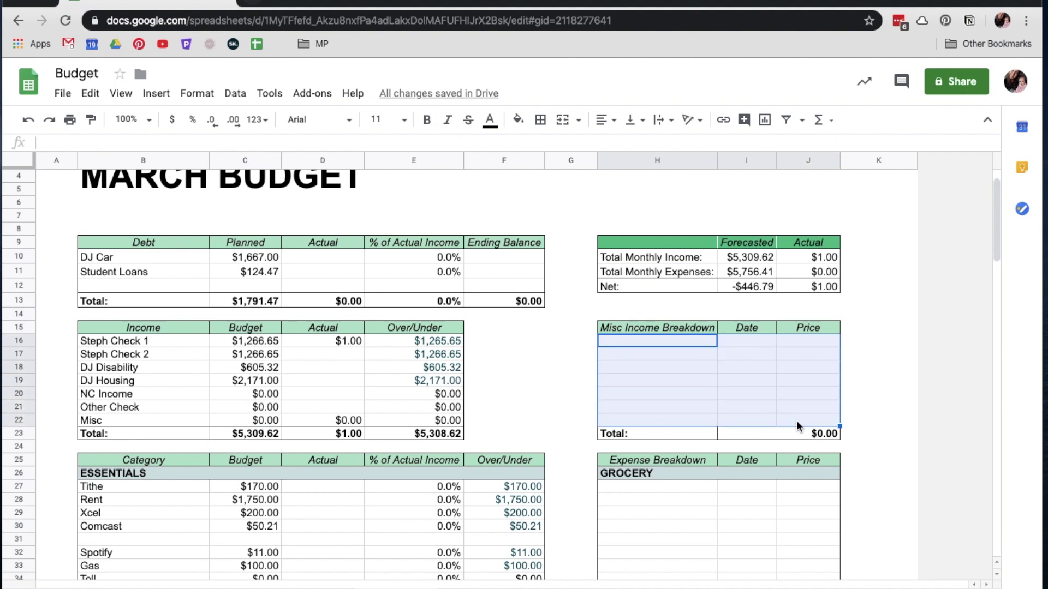
pyautogui.click(743, 367)
pyautogui.moveTo(689, 344); pyautogui.dragTo(796, 425)
pyautogui.click(317, 412)
# Examine the 600 deduction in March's Rent budget formula and compare it with the Grocery budget
pyautogui.scroll(-3, 233, 376)
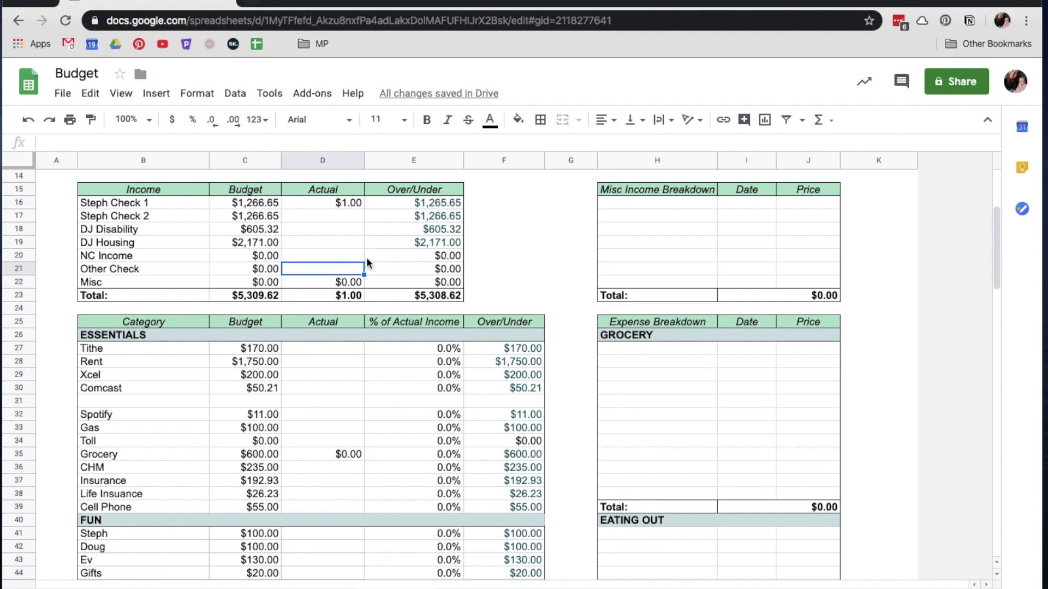
pyautogui.click(260, 364)
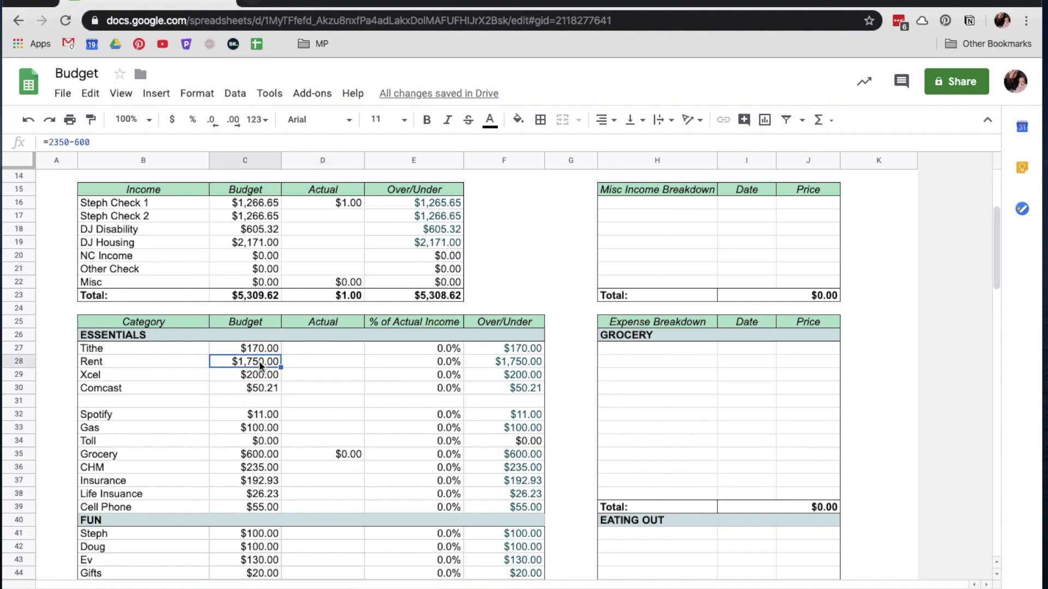
pyautogui.click(85, 143)
pyautogui.moveTo(74, 143); pyautogui.dragTo(95, 143)
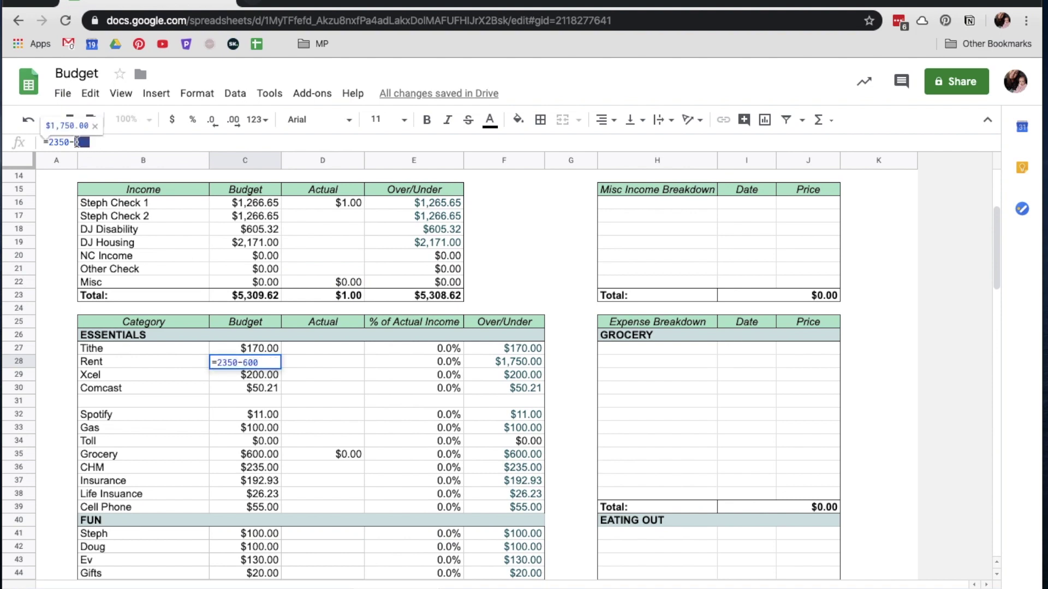
pyautogui.click(95, 143)
pyautogui.click(262, 458)
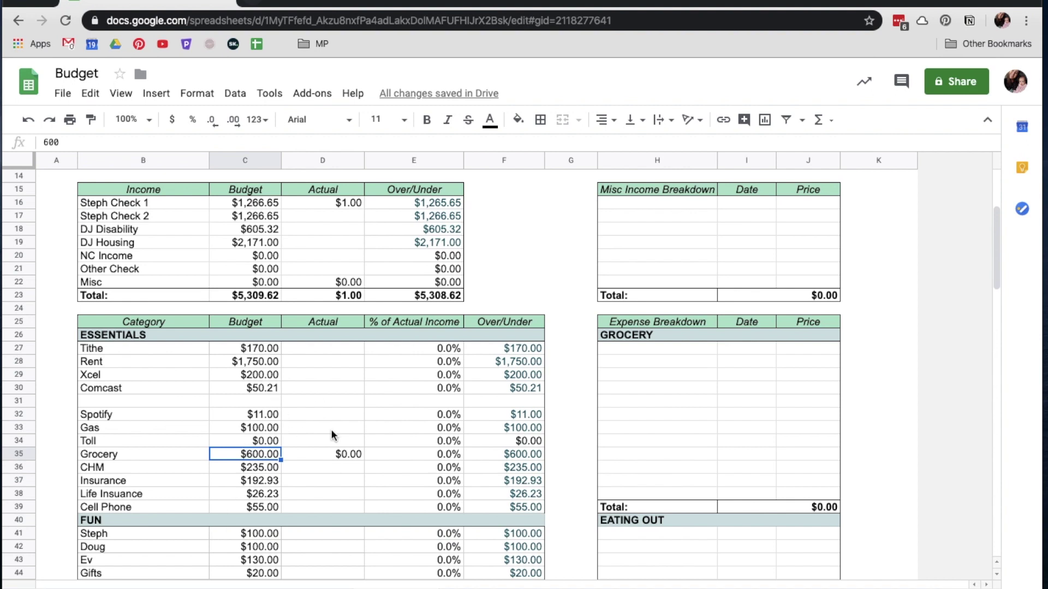
pyautogui.click(269, 362)
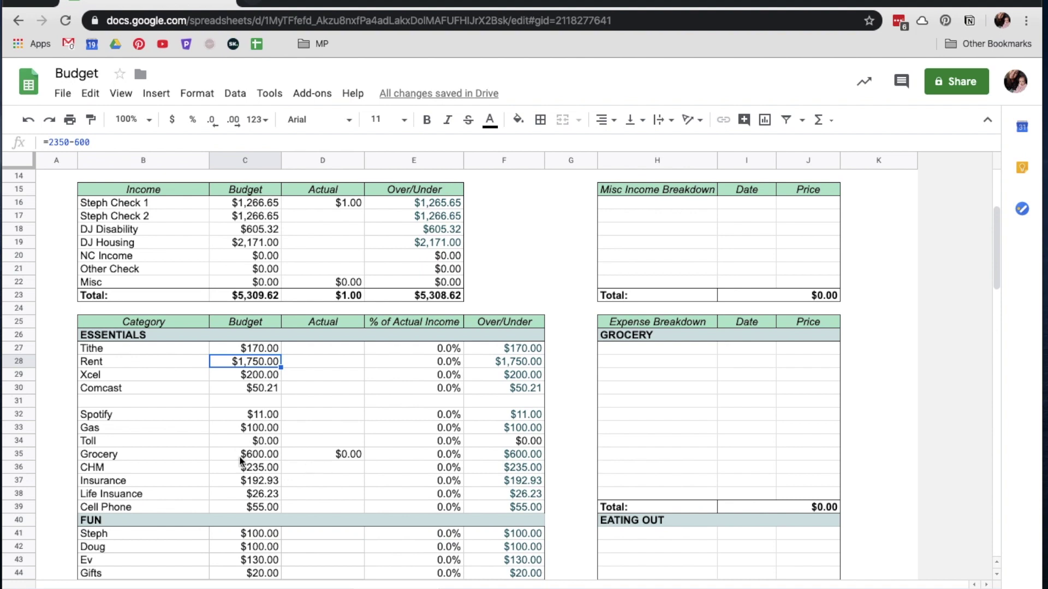
# Review the March Fun and Savings budgets, checking the Car Upkeep and Medical savings amounts
pyautogui.scroll(-5, 240, 461)
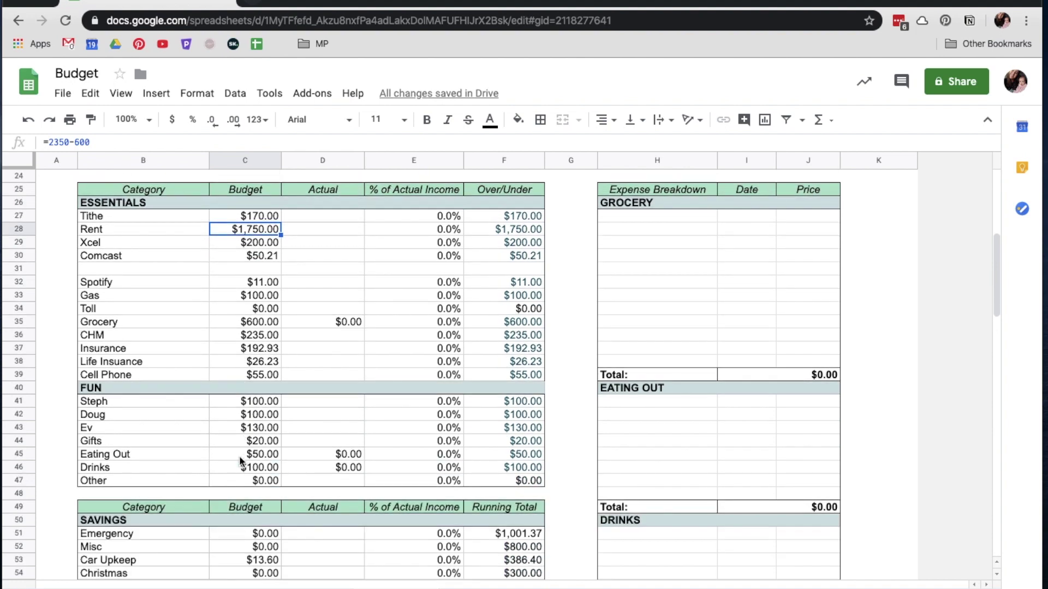
pyautogui.scroll(-6, 239, 456)
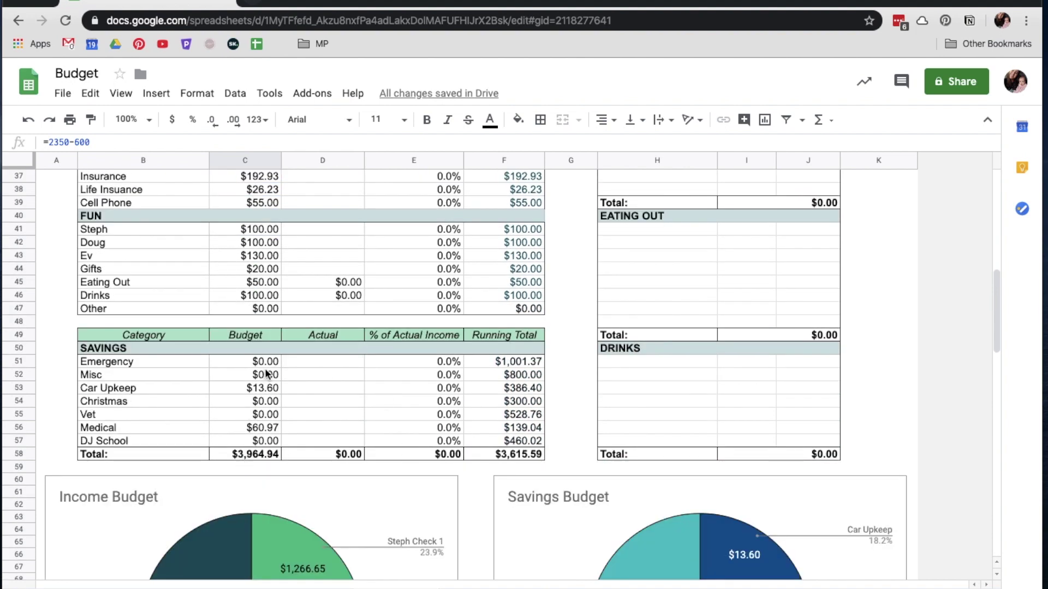
pyautogui.click(264, 392)
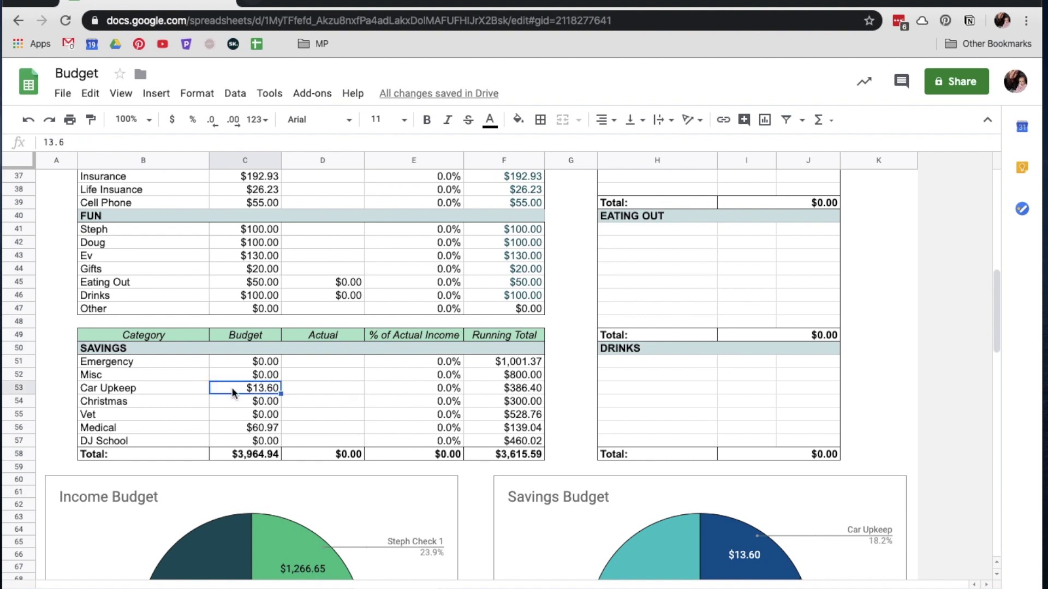
pyautogui.click(268, 430)
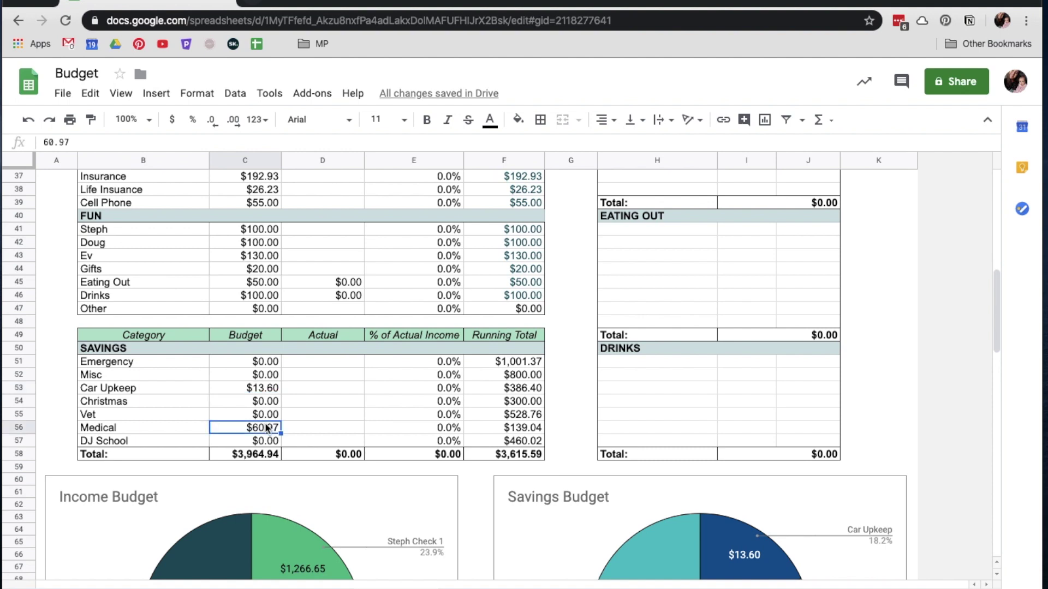
pyautogui.click(319, 424)
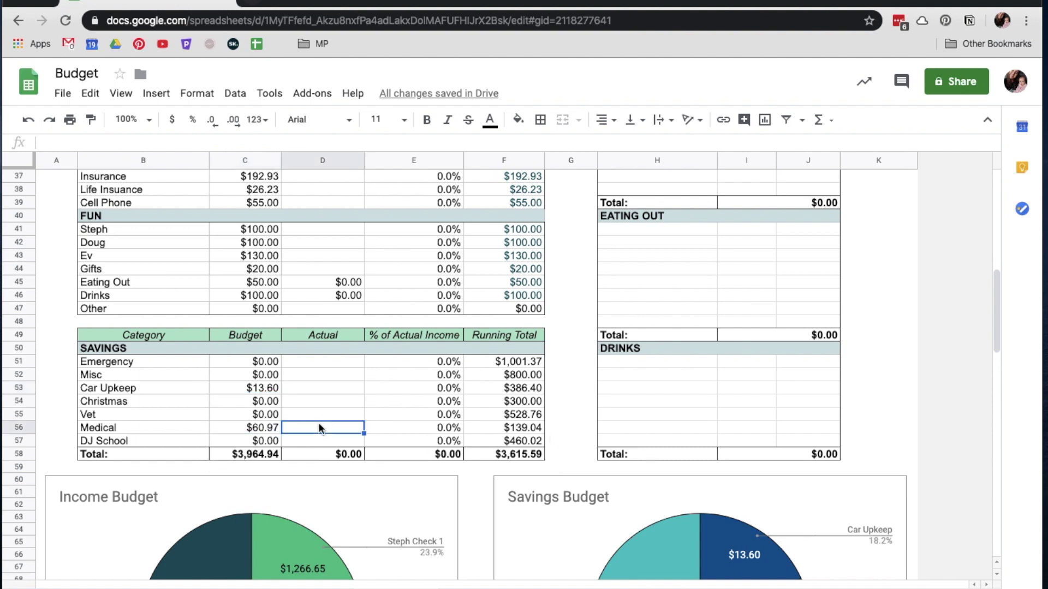
# Look over the March budget pie charts and the Squarespace savings row of the Business Budget
pyautogui.scroll(-5, 318, 423)
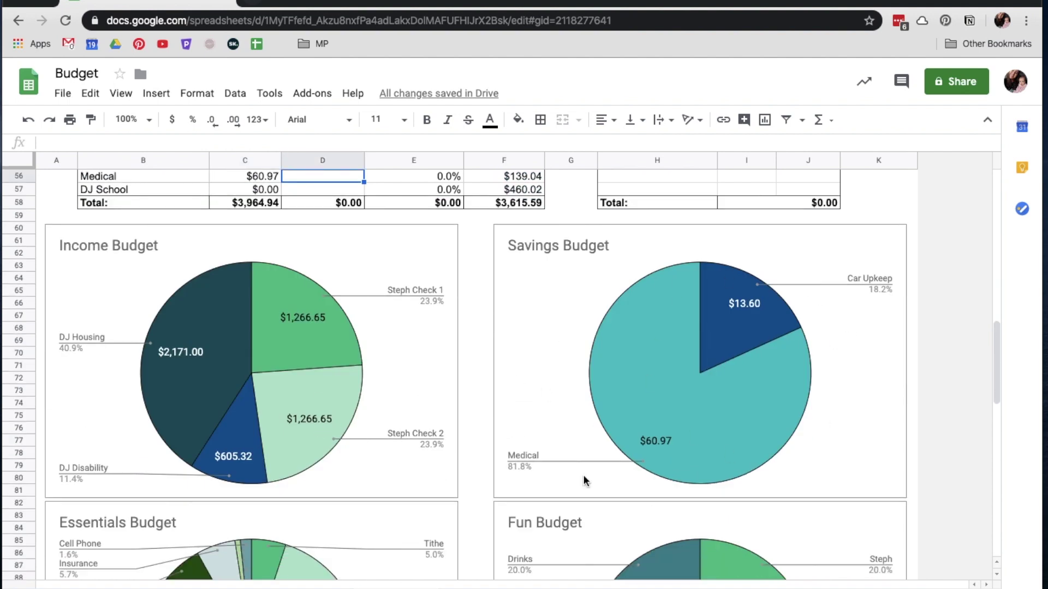
pyautogui.scroll(-10, 667, 477)
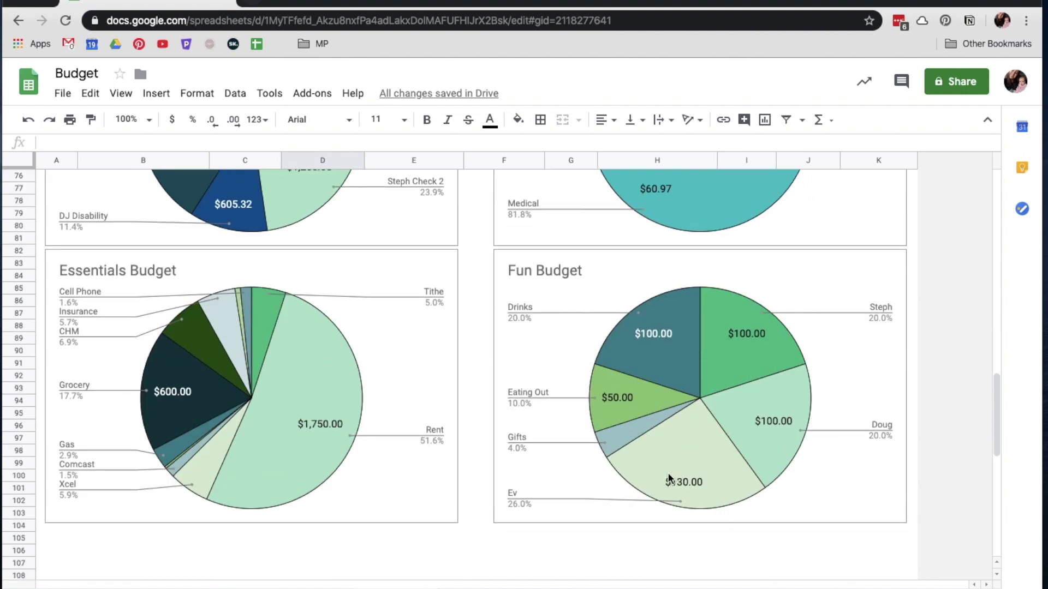
pyautogui.scroll(-3, 669, 479)
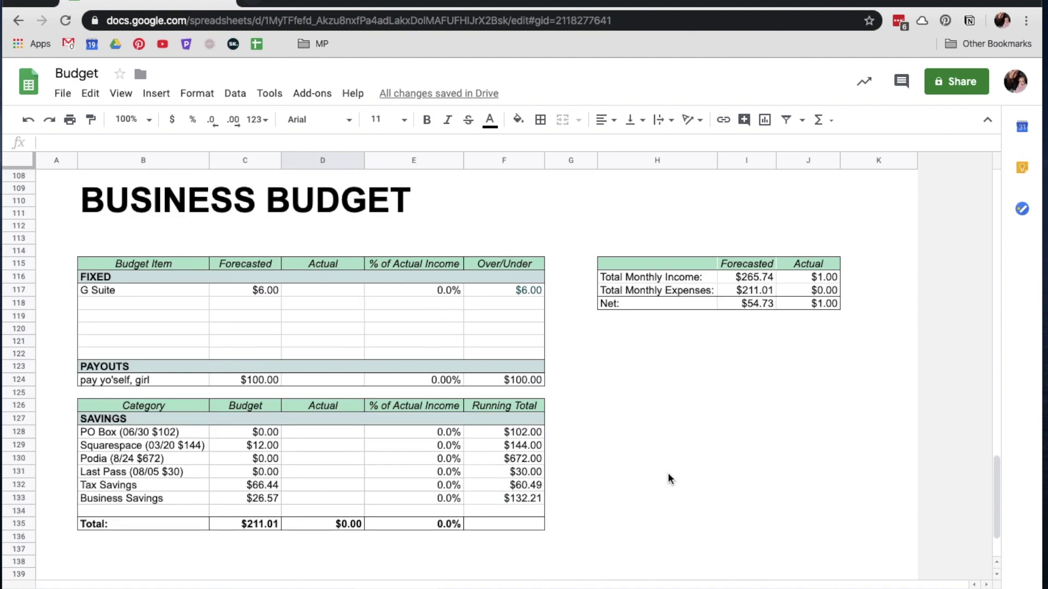
pyautogui.click(295, 446)
pyautogui.moveTo(161, 448); pyautogui.dragTo(516, 448)
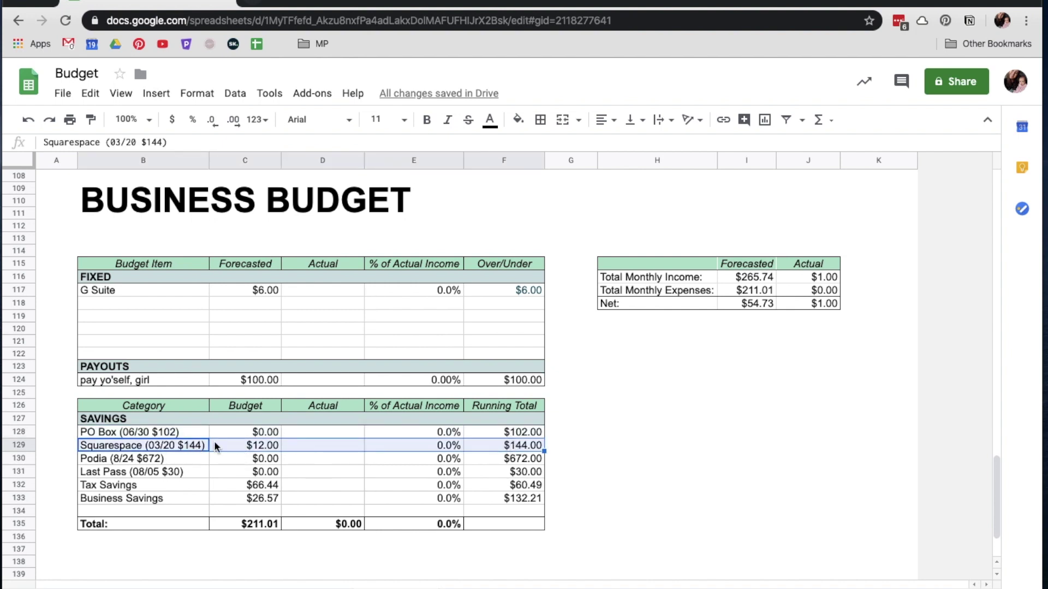
# Enter -144 as the Actual amount for March's Squarespace savings and check its running total
pyautogui.click(515, 450)
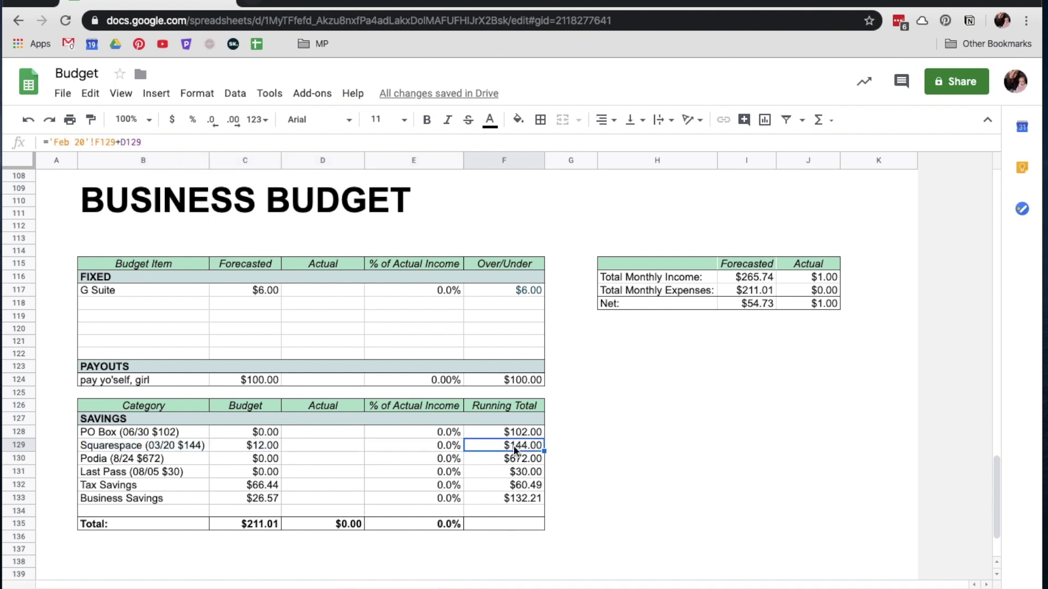
pyautogui.click(351, 446)
pyautogui.write('-144')
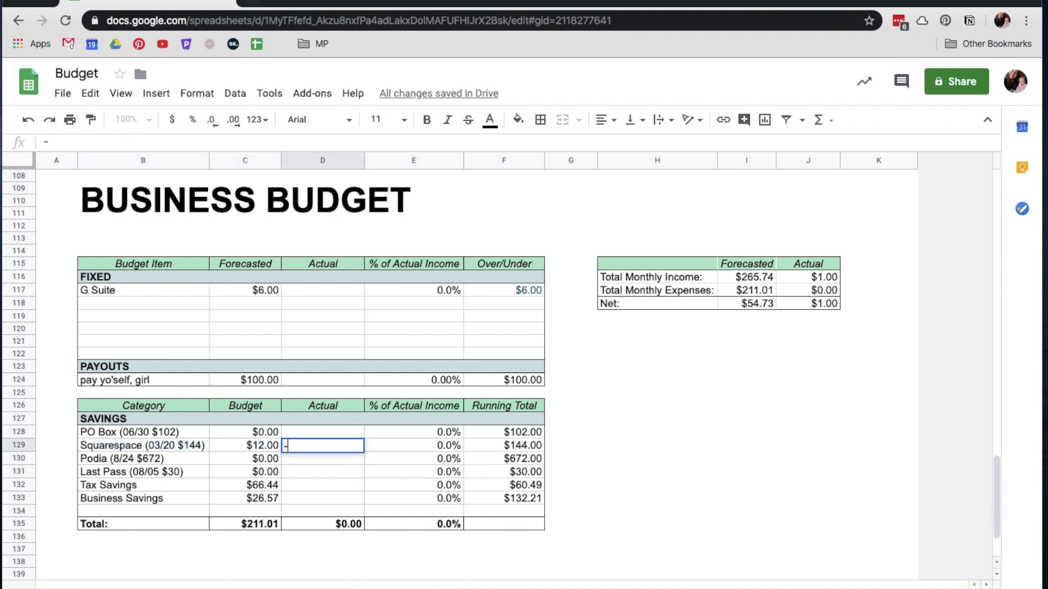
pyautogui.press('Return')
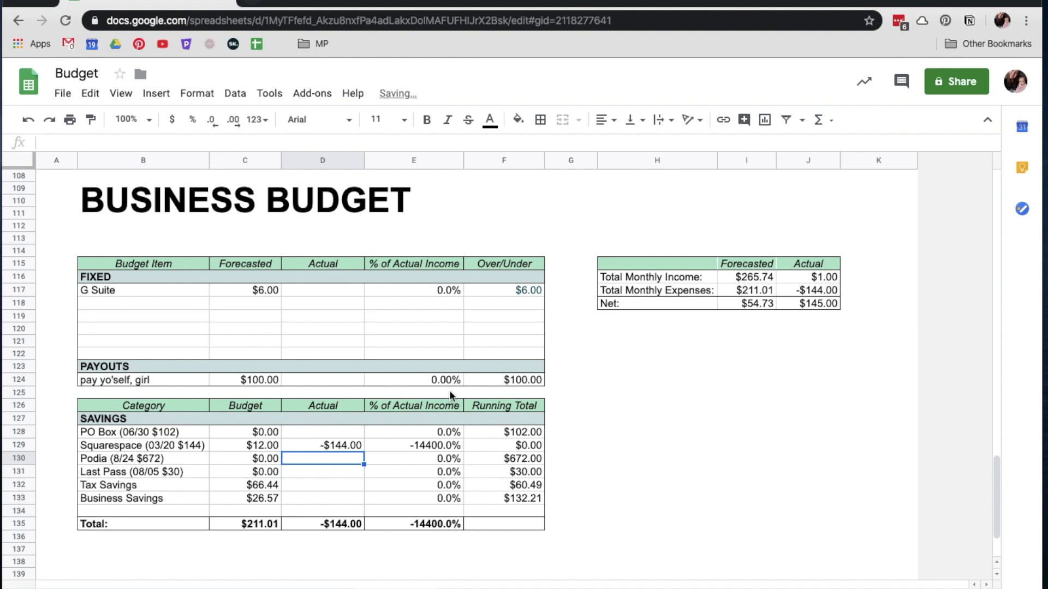
pyautogui.click(507, 450)
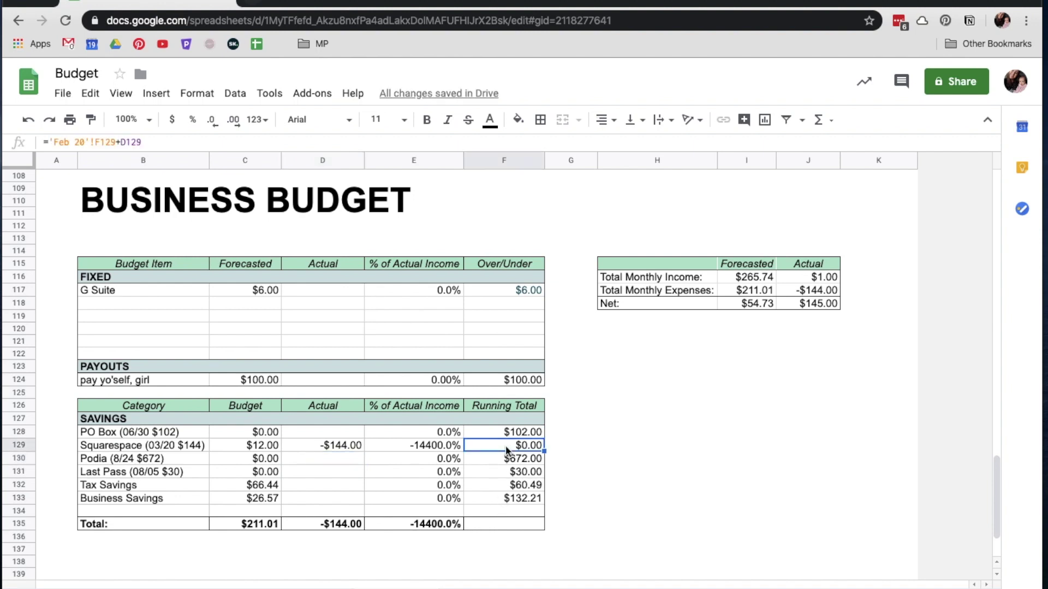
# Try =-144+12 as the Squarespace Actual amount against its running total, and clear the entry
pyautogui.click(263, 450)
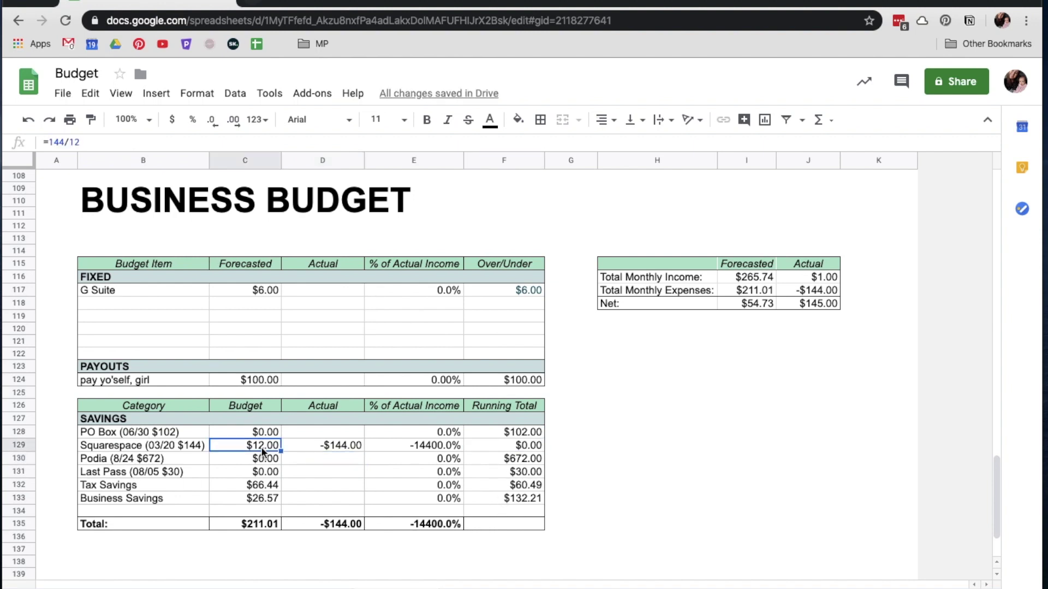
pyautogui.doubleClick(316, 448)
pyautogui.click(339, 446)
pyautogui.write('=-144')
pyautogui.write('=')
pyautogui.press('BackSpace')
pyautogui.write('=')
pyautogui.press('BackSpace')
pyautogui.write('+12')
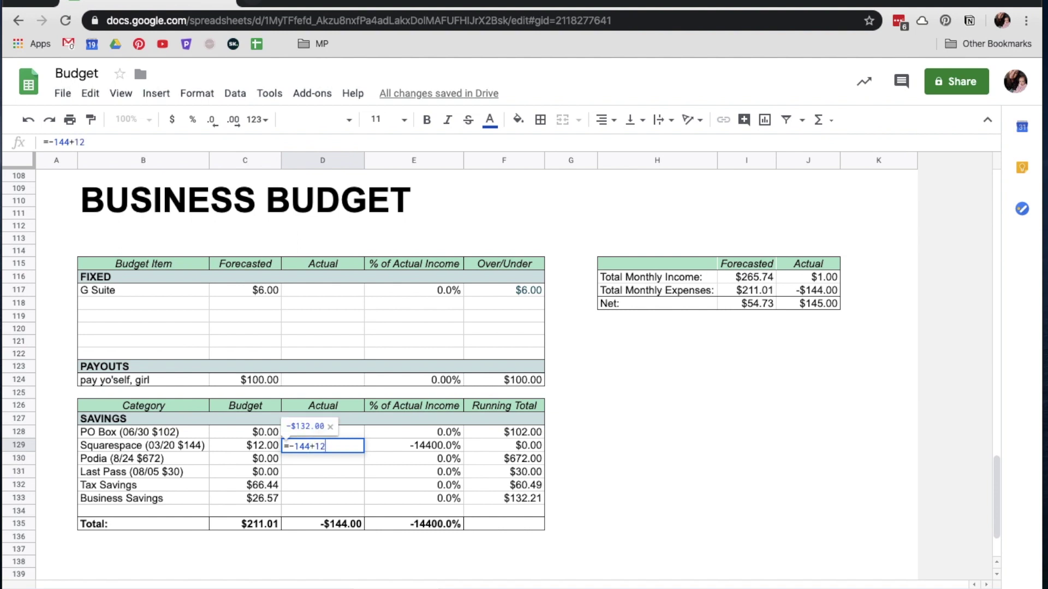
pyautogui.press('Return')
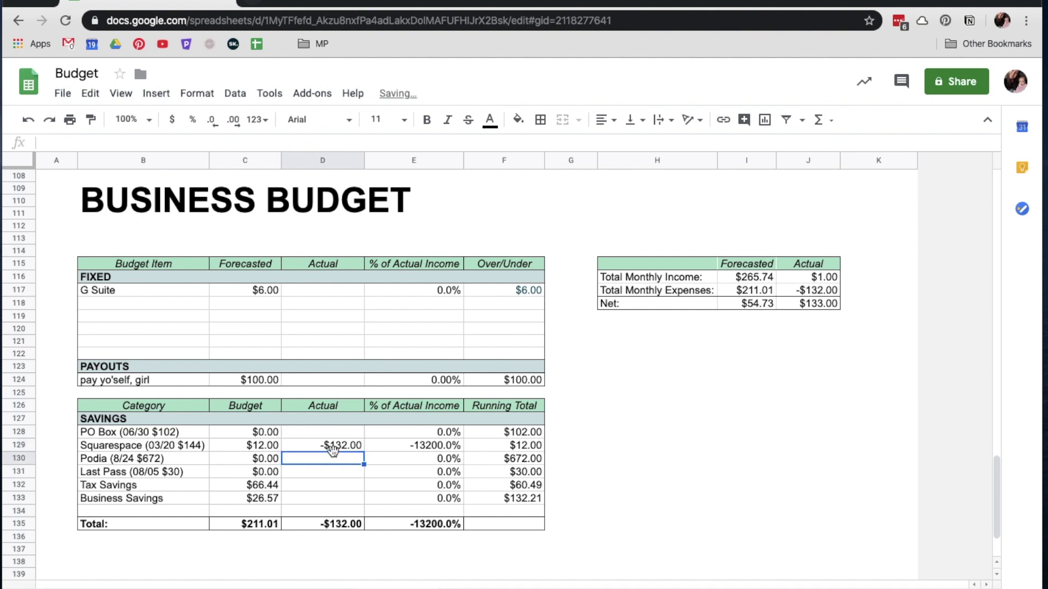
pyautogui.click(491, 446)
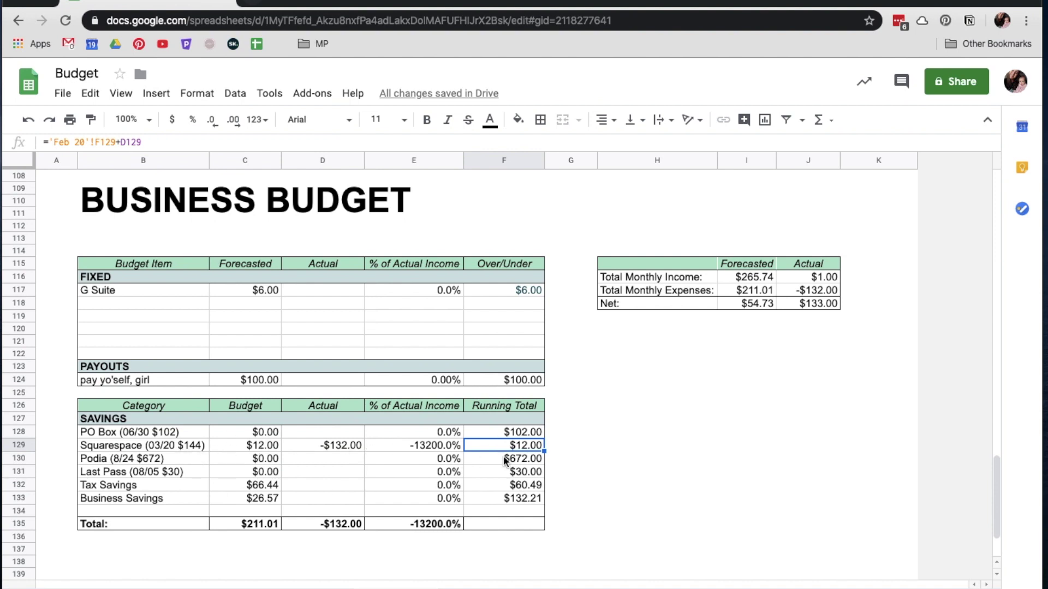
pyautogui.click(326, 446)
pyautogui.press('Delete')
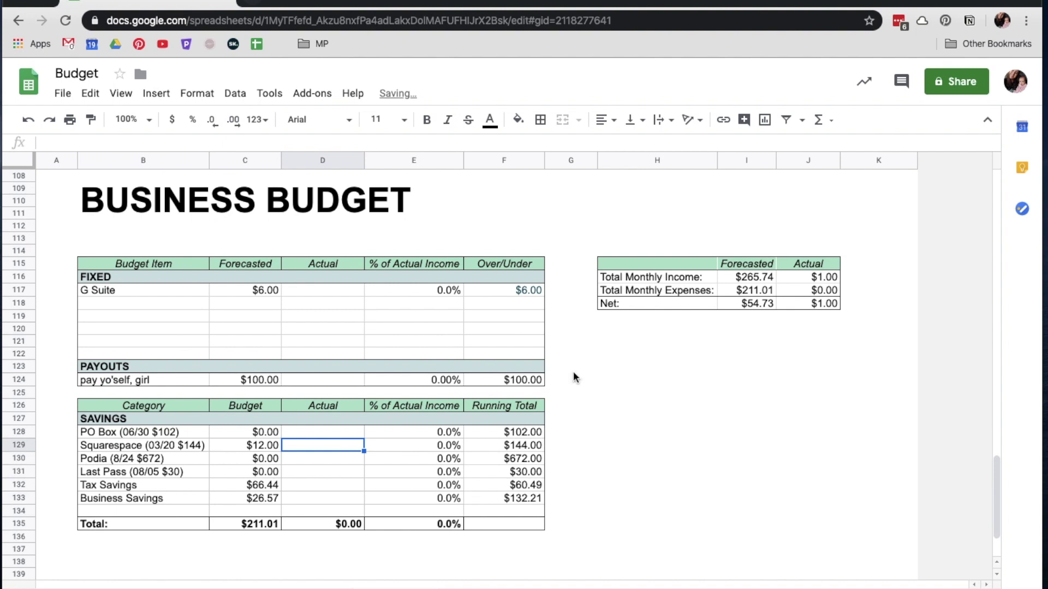
# Go back to March's personal Savings table and examine the Car Upkeep running total formula
pyautogui.scroll(10, 573, 410)
pyautogui.scroll(6, 573, 435)
pyautogui.scroll(-3, 573, 435)
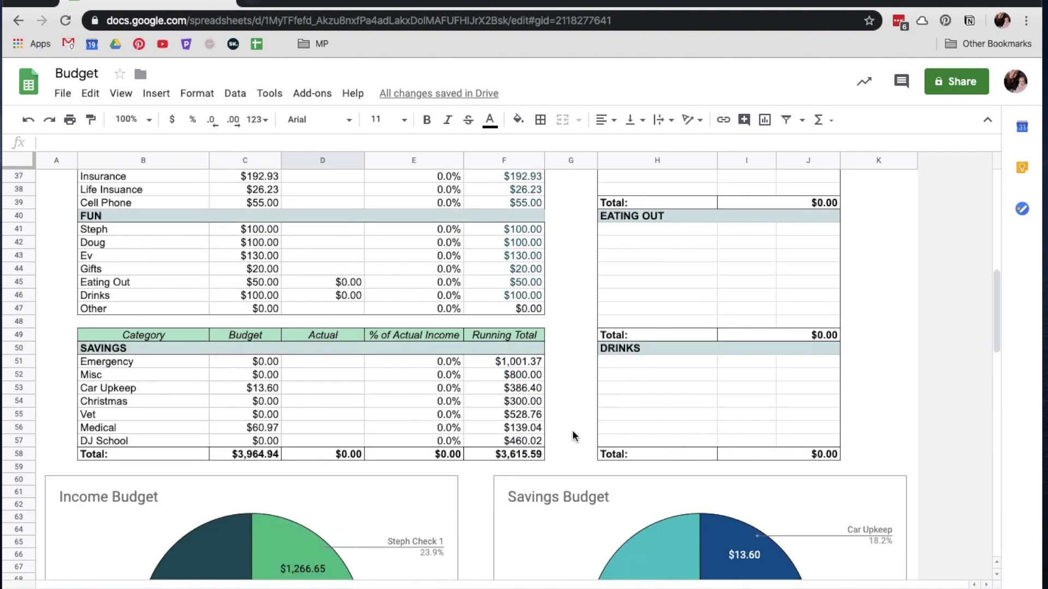
pyautogui.click(317, 361)
pyautogui.click(316, 384)
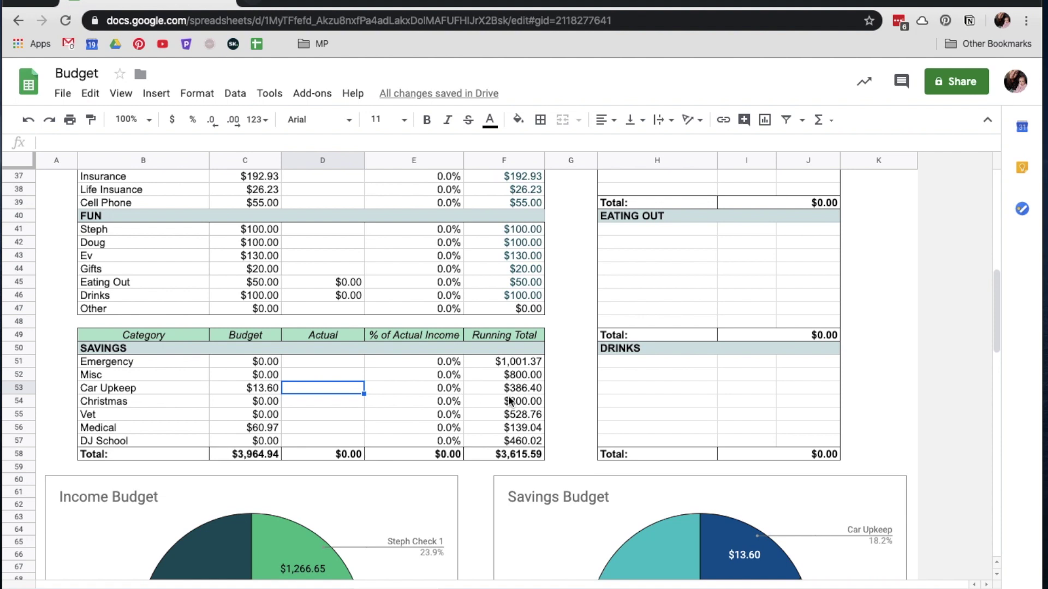
pyautogui.click(522, 384)
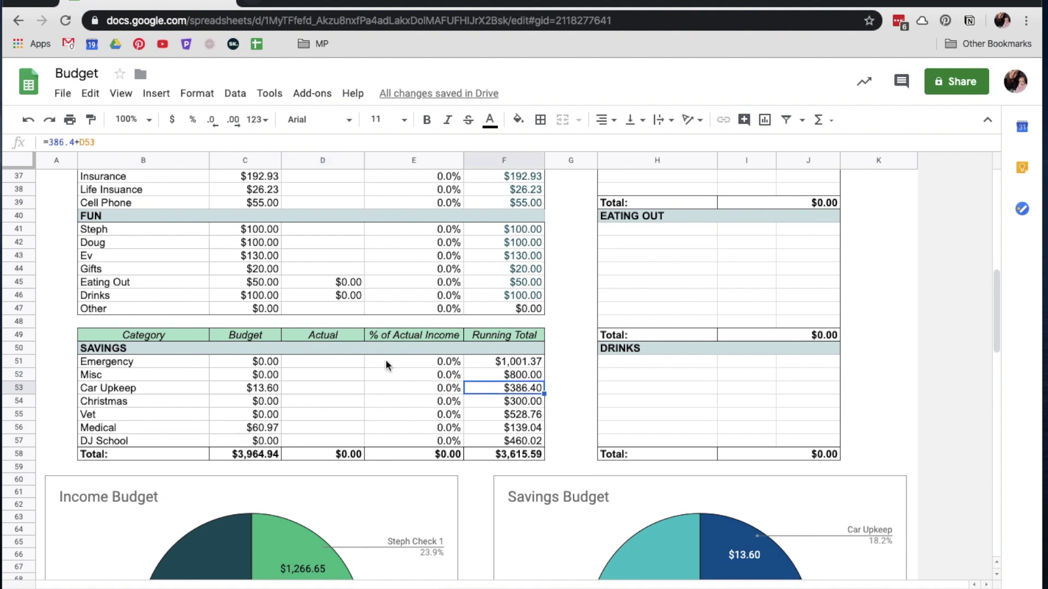
# Look over March's income, essentials, fun and savings tables together with the forecasted monthly summary
pyautogui.scroll(5, 348, 349)
pyautogui.scroll(-1, 349, 349)
pyautogui.scroll(1, 375, 271)
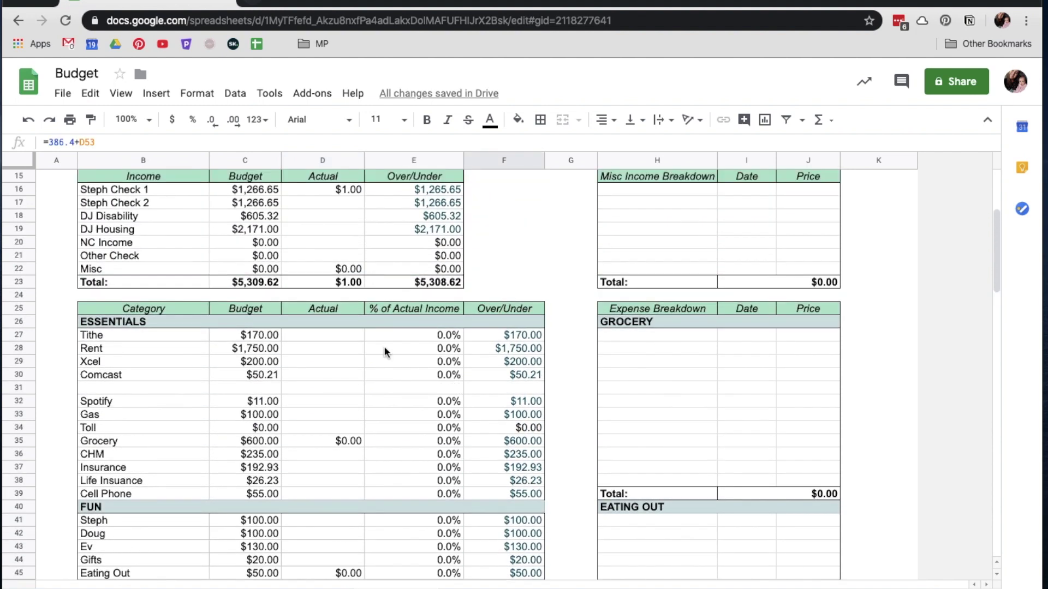
pyautogui.scroll(-5, 384, 346)
pyautogui.scroll(1, 387, 380)
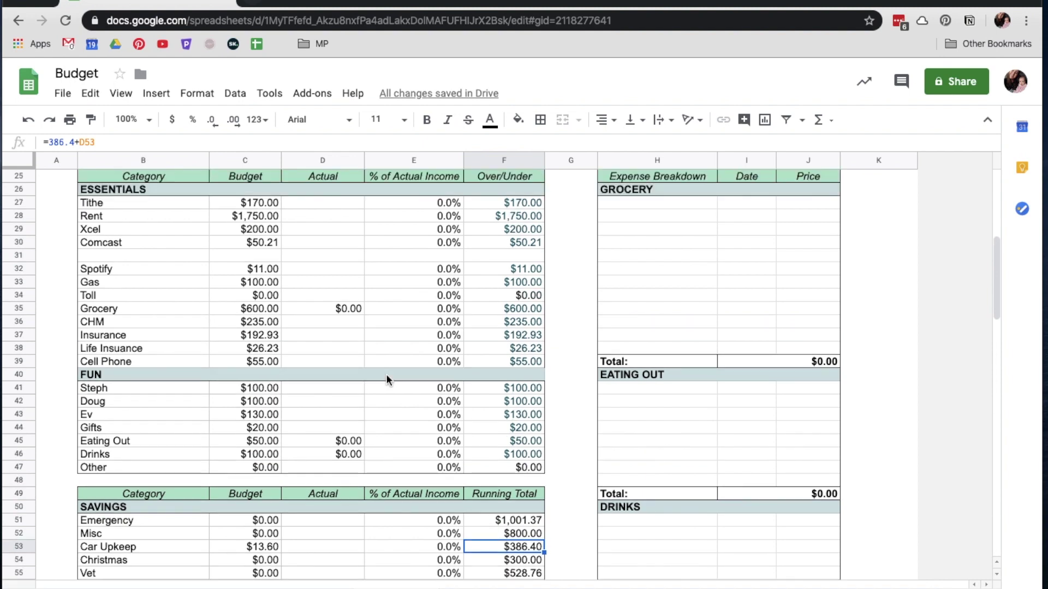
pyautogui.scroll(6, 289, 339)
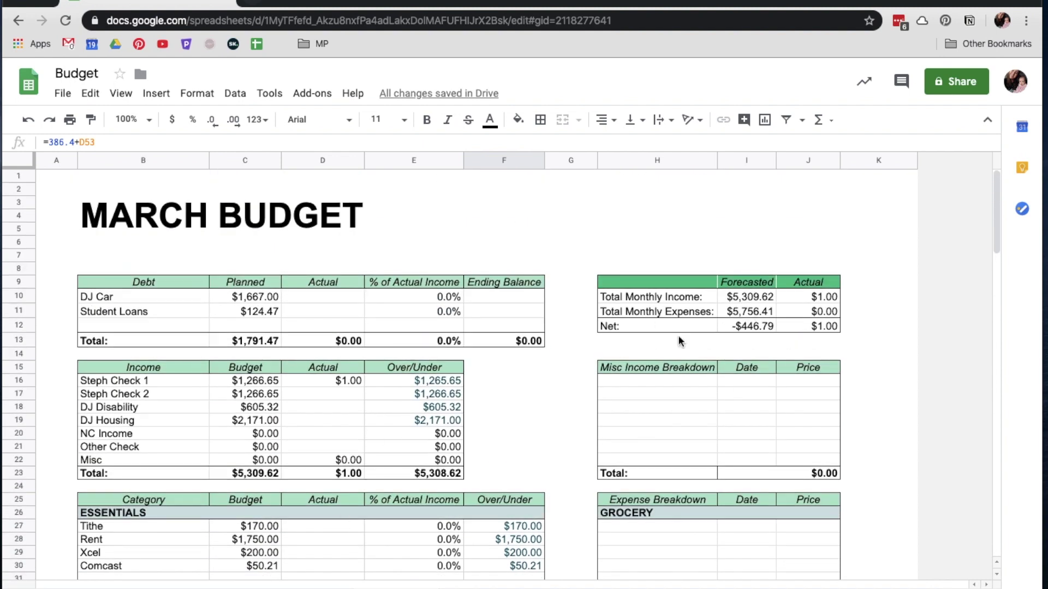
pyautogui.scroll(-10, 714, 470)
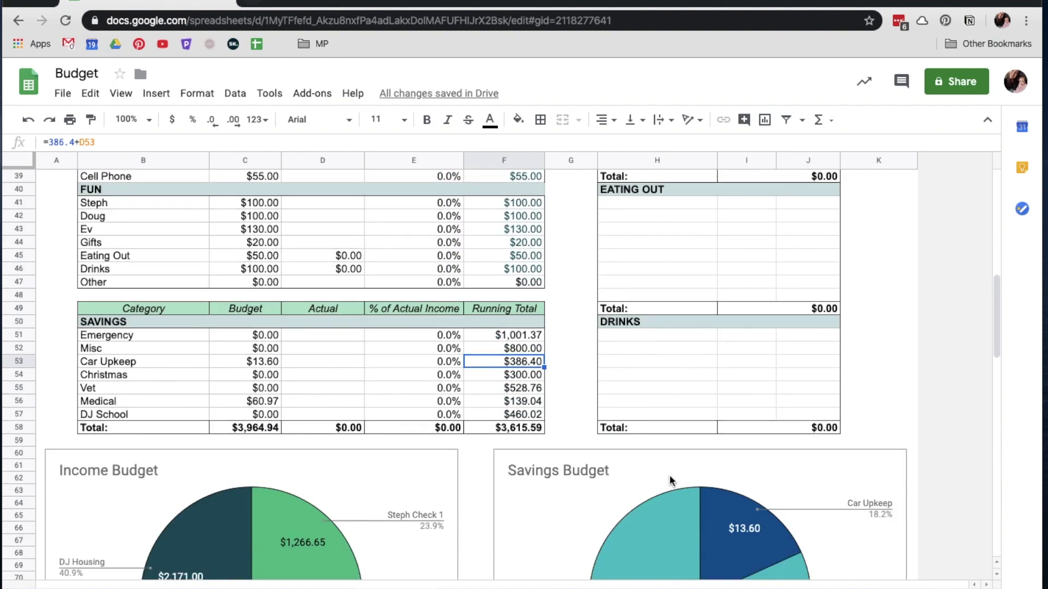
pyautogui.scroll(7, 669, 475)
pyautogui.scroll(3, 546, 431)
# Open the sheet comparing monthly spending by category from Sept 19 to May 20, and view its Expenses chart
pyautogui.click(533, 588)
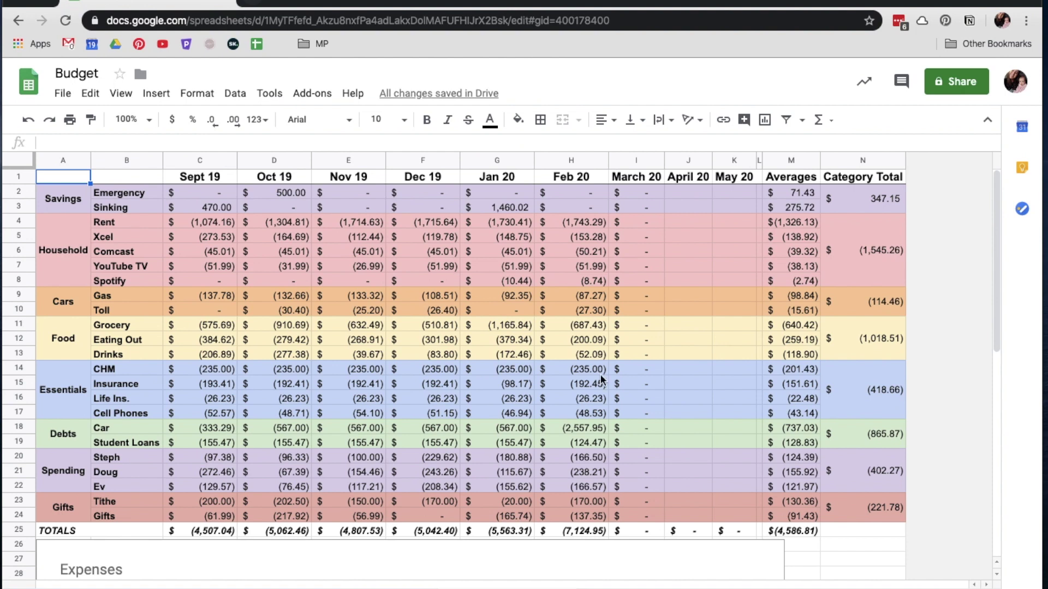
pyautogui.scroll(-8, 600, 379)
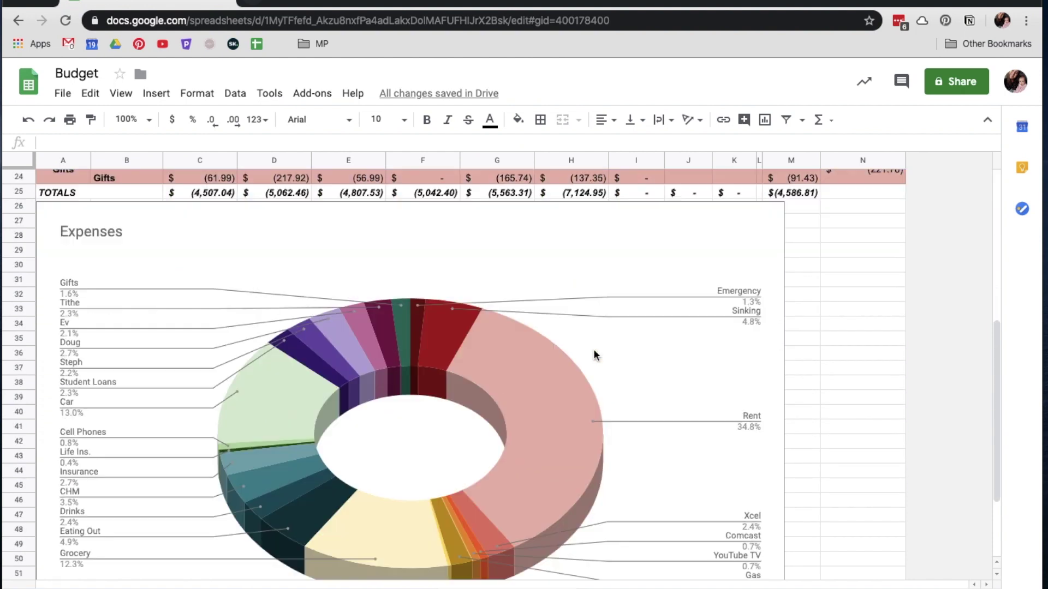
pyautogui.scroll(-3, 595, 355)
pyautogui.scroll(10, 594, 331)
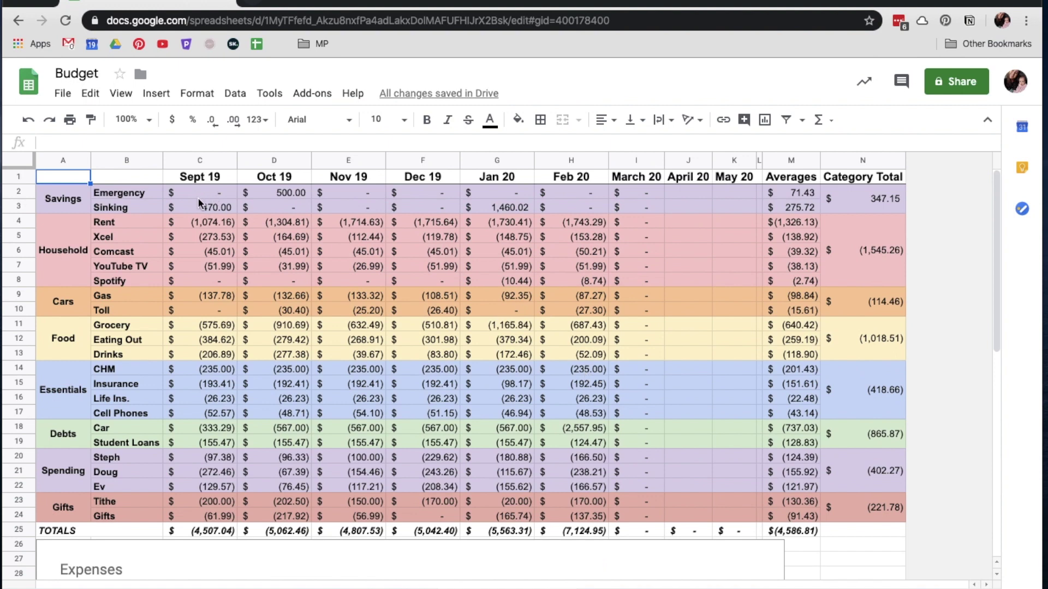
# Inspect the Feb 20 Emergency value and the March 20 formulas that reference the monthly sheet
pyautogui.click(585, 198)
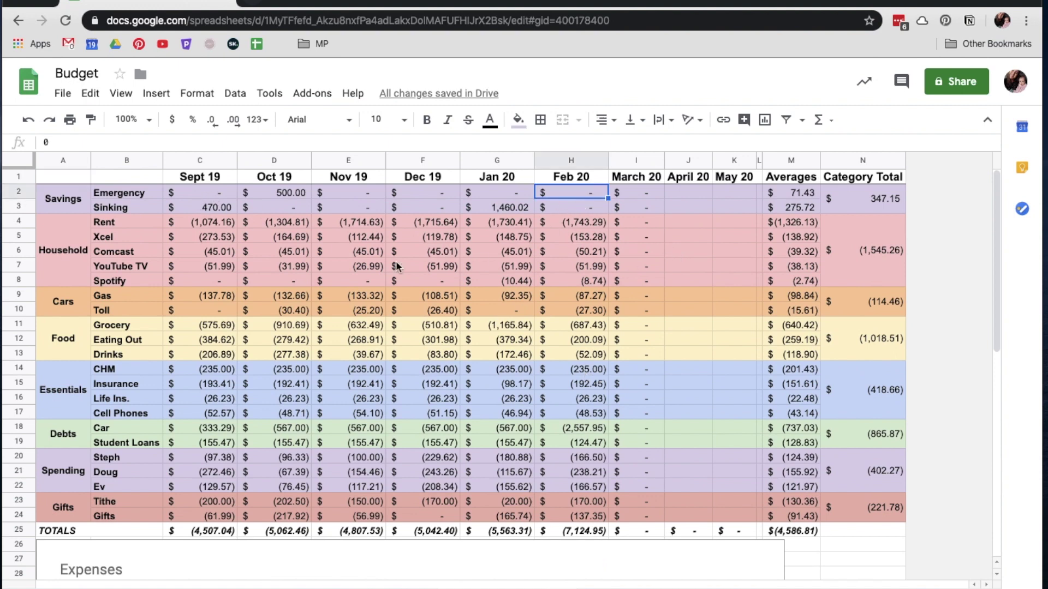
pyautogui.moveTo(578, 160); pyautogui.dragTo(210, 166)
pyautogui.moveTo(642, 199); pyautogui.dragTo(633, 477)
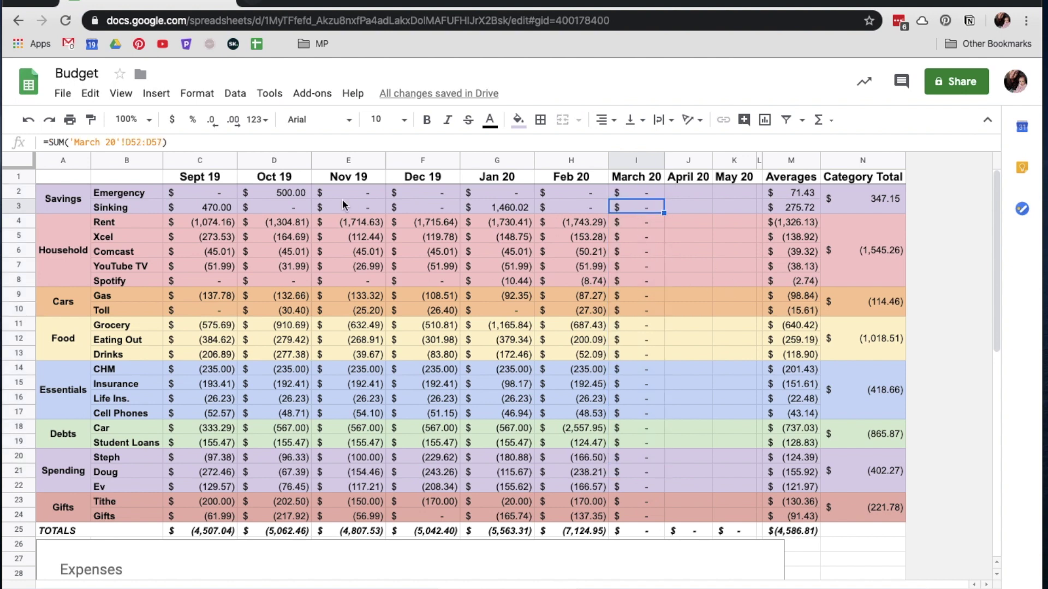
pyautogui.click(647, 252)
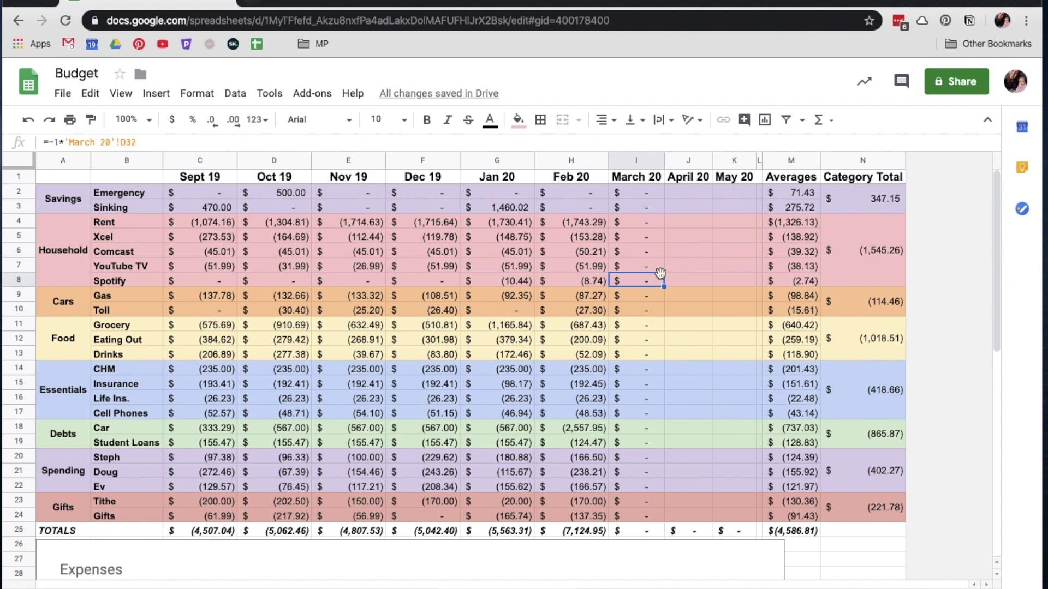
pyautogui.click(688, 255)
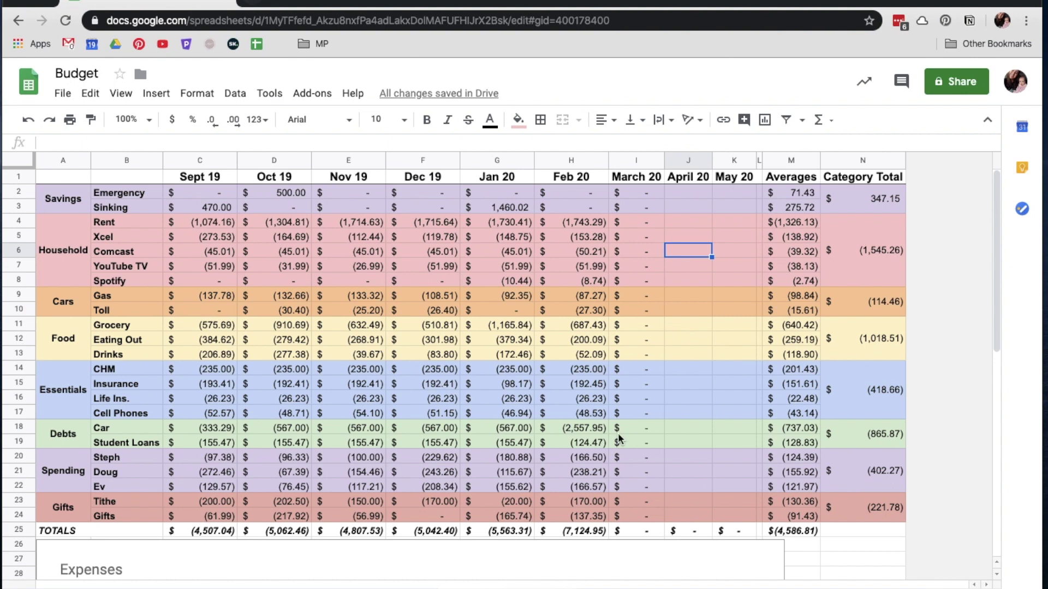
# Return to the March Budget sheet and review its debt, income, expense and savings tables
pyautogui.click(362, 588)
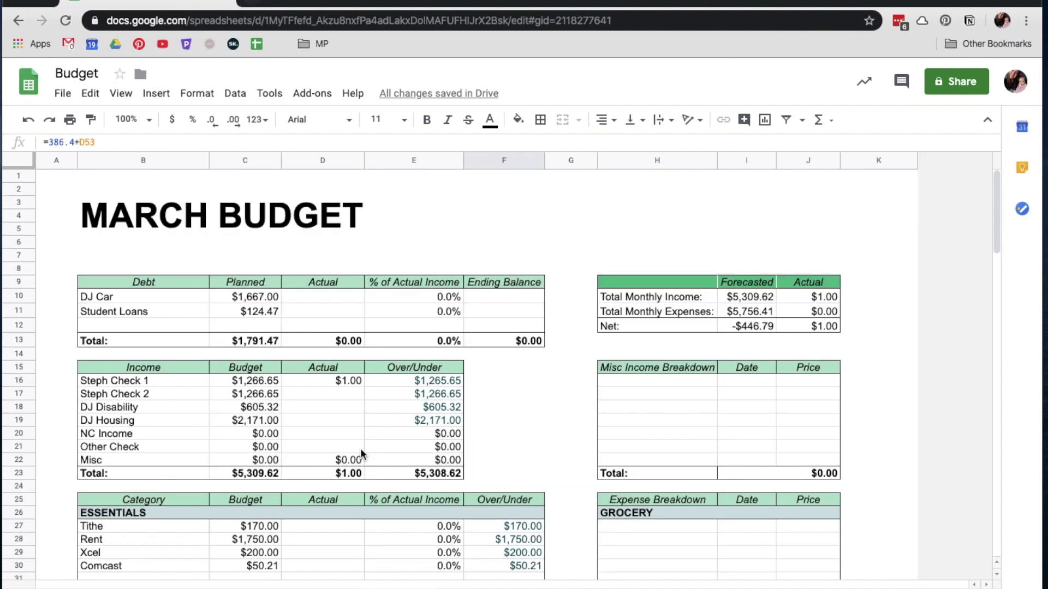
pyautogui.scroll(-2, 445, 307)
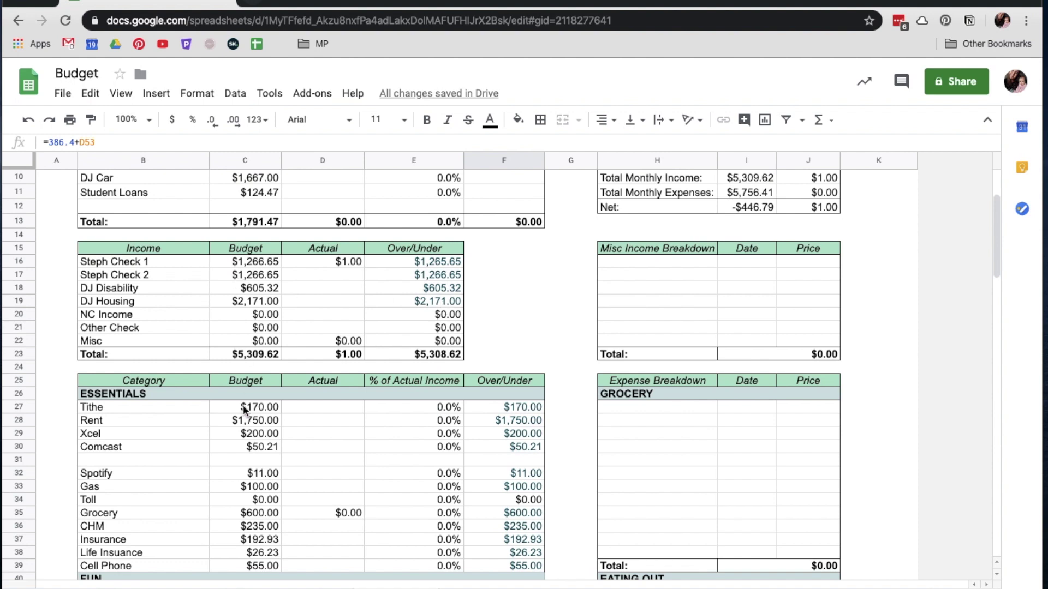
pyautogui.scroll(-4, 245, 410)
pyautogui.scroll(-5, 210, 581)
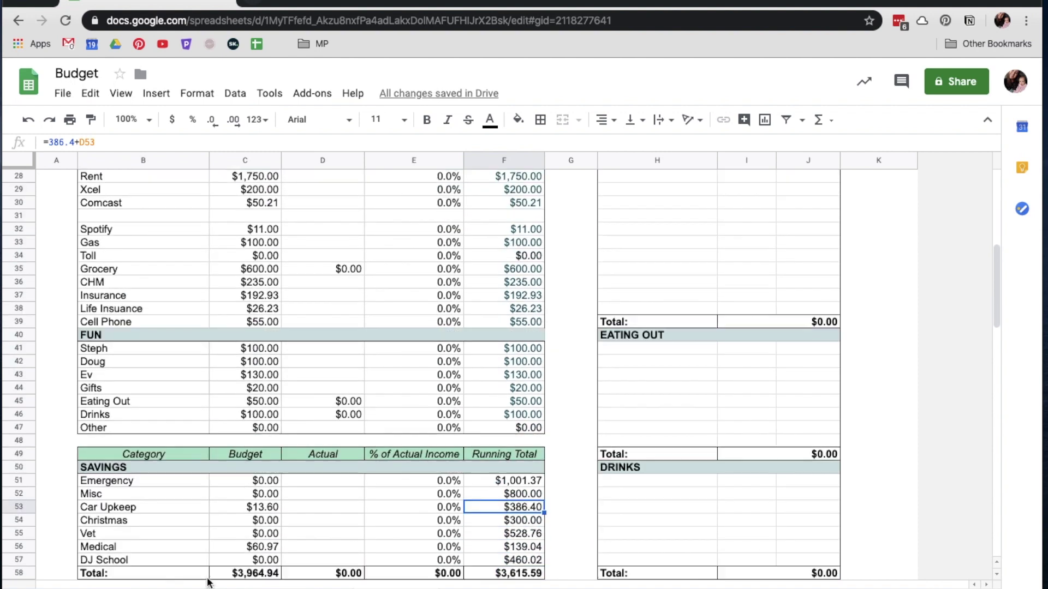
pyautogui.scroll(12, 210, 582)
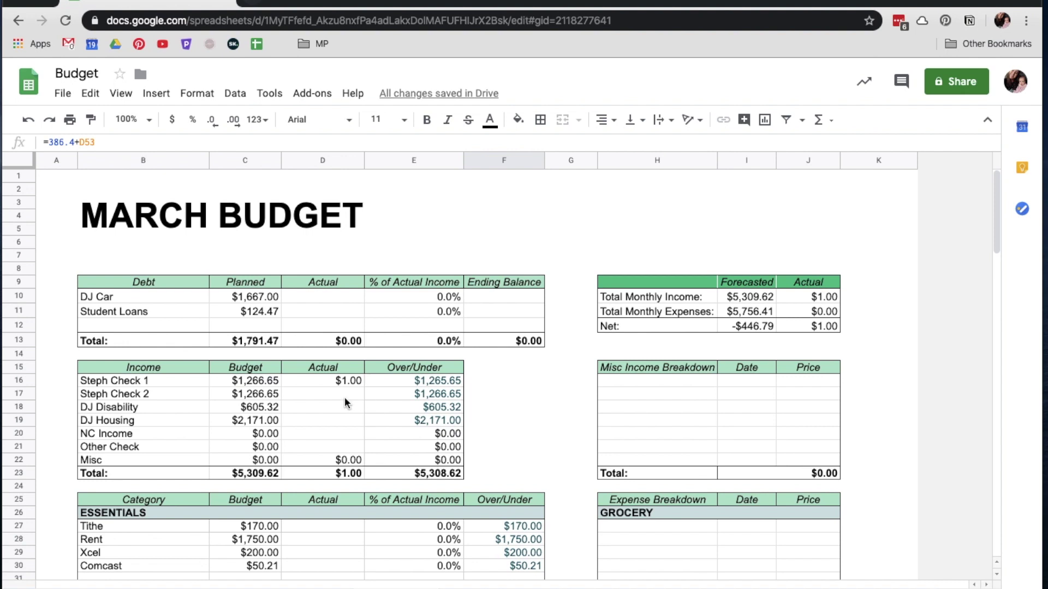
pyautogui.scroll(-3, 345, 402)
pyautogui.scroll(3, 345, 403)
# Open the yearly budget sheet and look over its debt, fixed expenses, 2020 goals and single-salary scenario
pyautogui.click(126, 588)
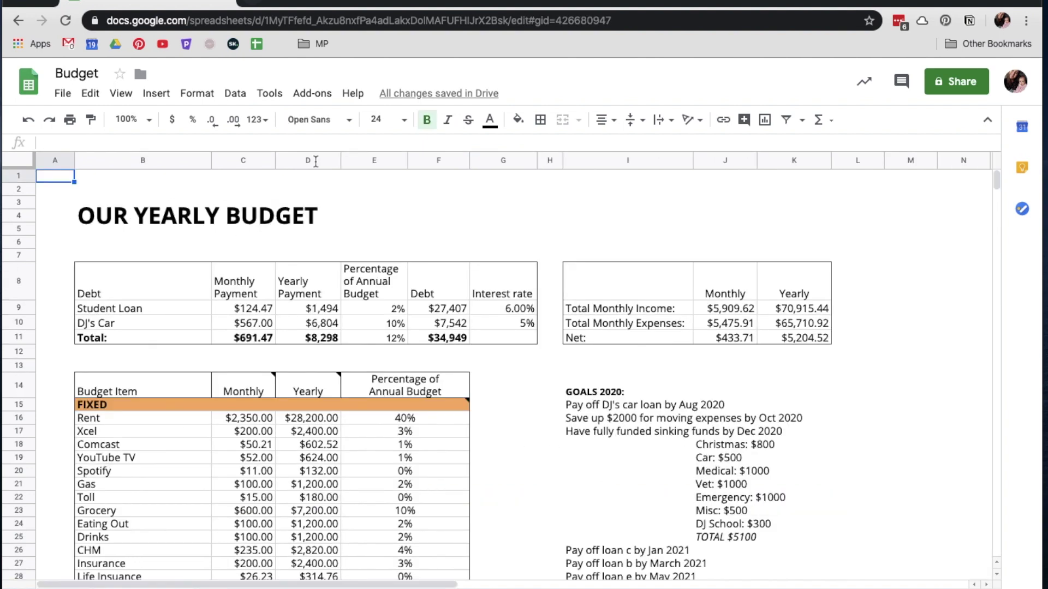
pyautogui.scroll(-20, 292, 419)
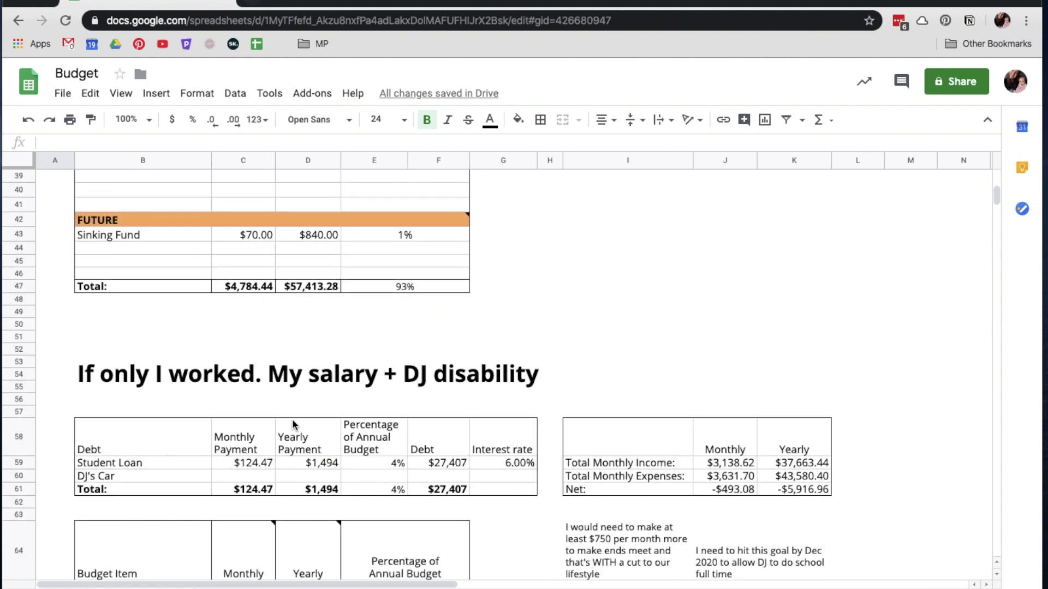
pyautogui.scroll(20, 292, 425)
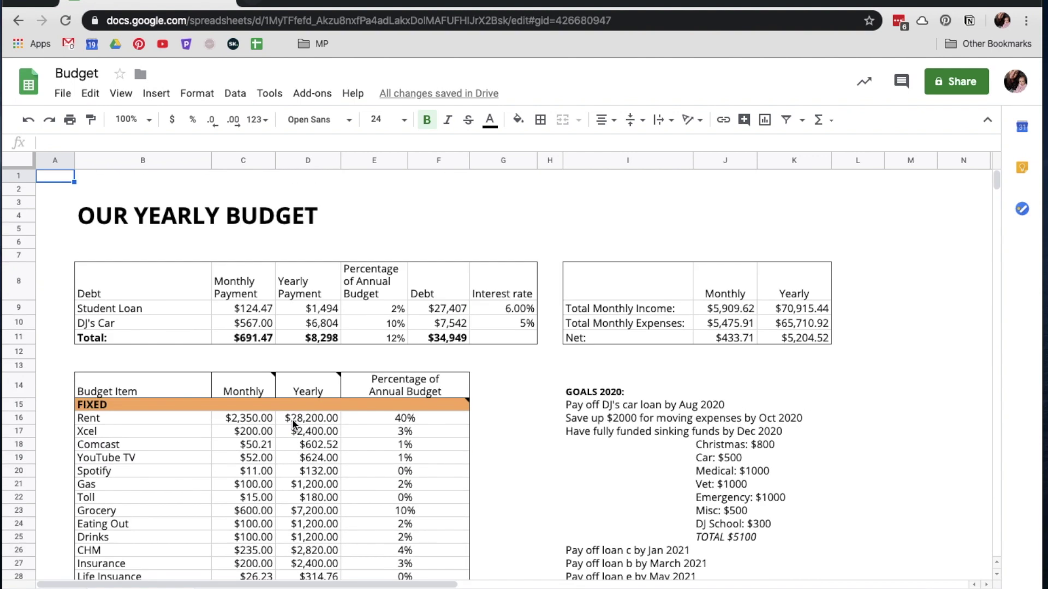
pyautogui.scroll(-4, 293, 418)
pyautogui.scroll(2, 292, 418)
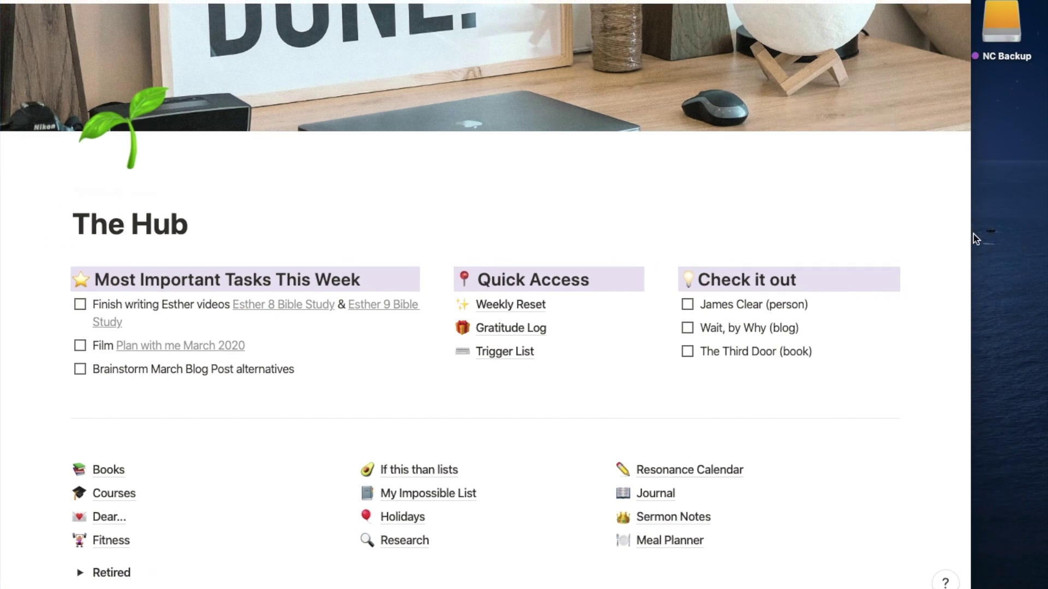
# Switch to Notion, widen the window showing The Hub page, and browse the workspace's page list
pyautogui.moveTo(970, 234); pyautogui.dragTo(1043, 235)
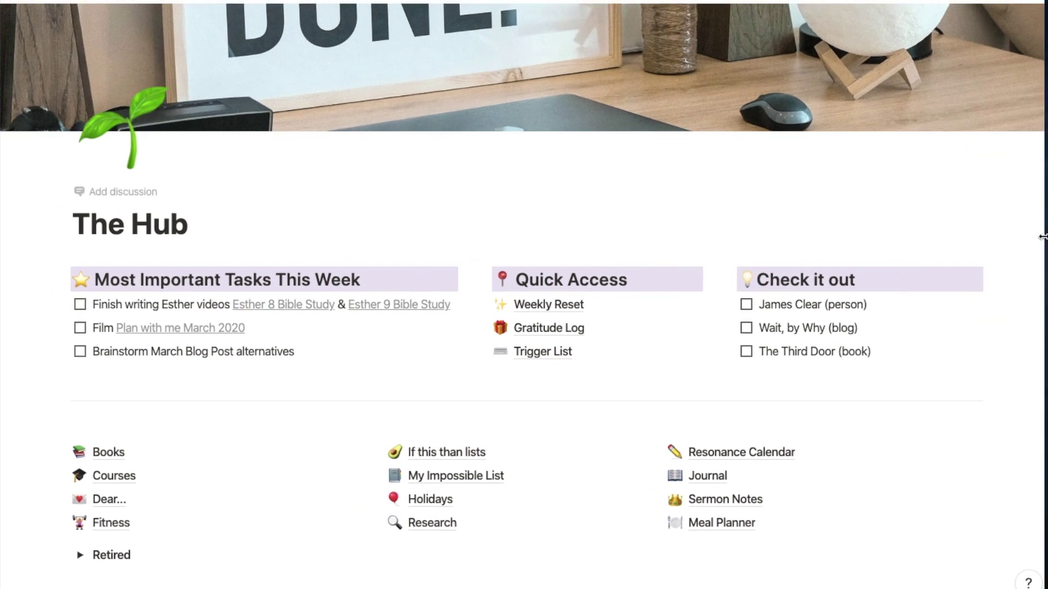
pyautogui.scroll(2, 715, 253)
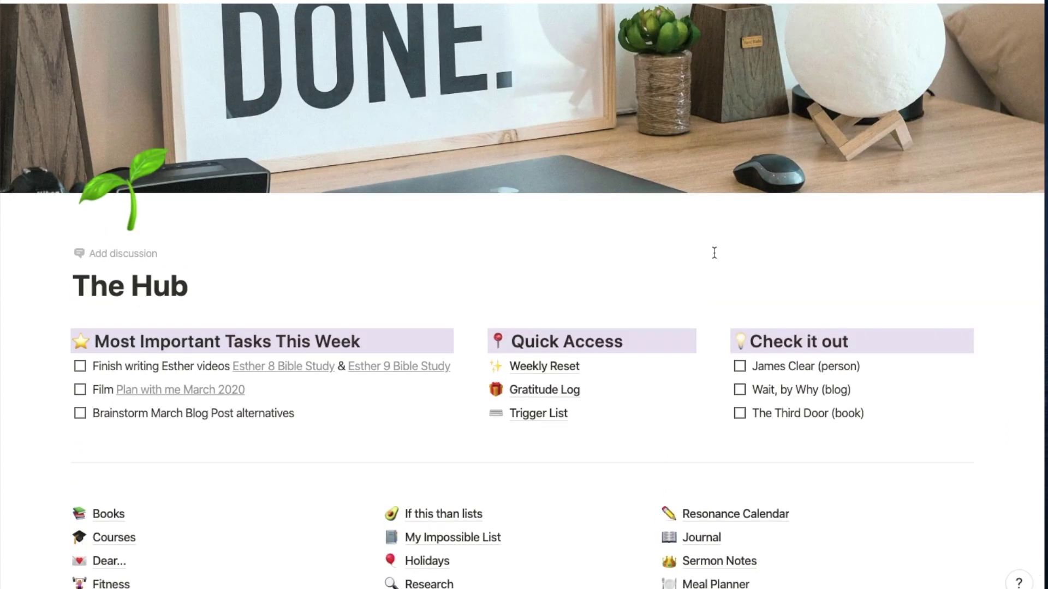
pyautogui.moveTo(40, 21)
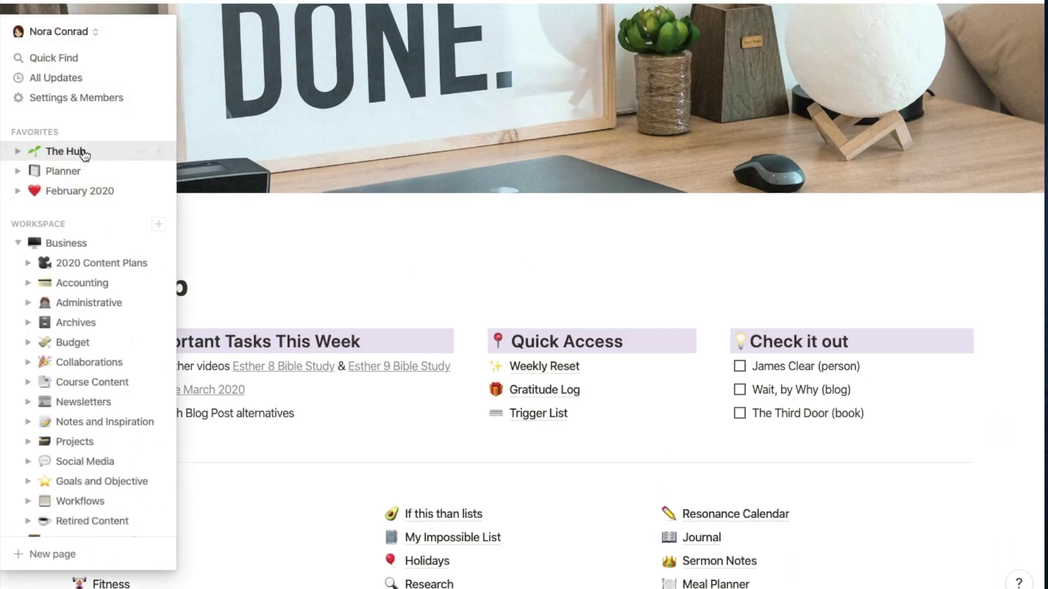
pyautogui.scroll(-5, 81, 156)
pyautogui.scroll(4, 82, 156)
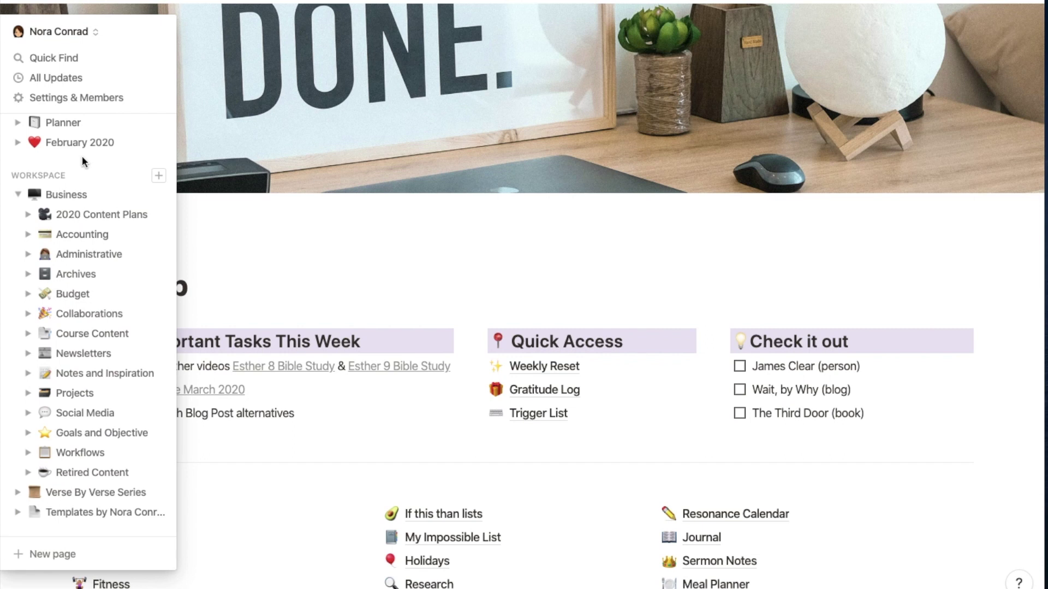
# Collapse the Business section, expand The Hub, and look through its subpages in the page list
pyautogui.click(19, 194)
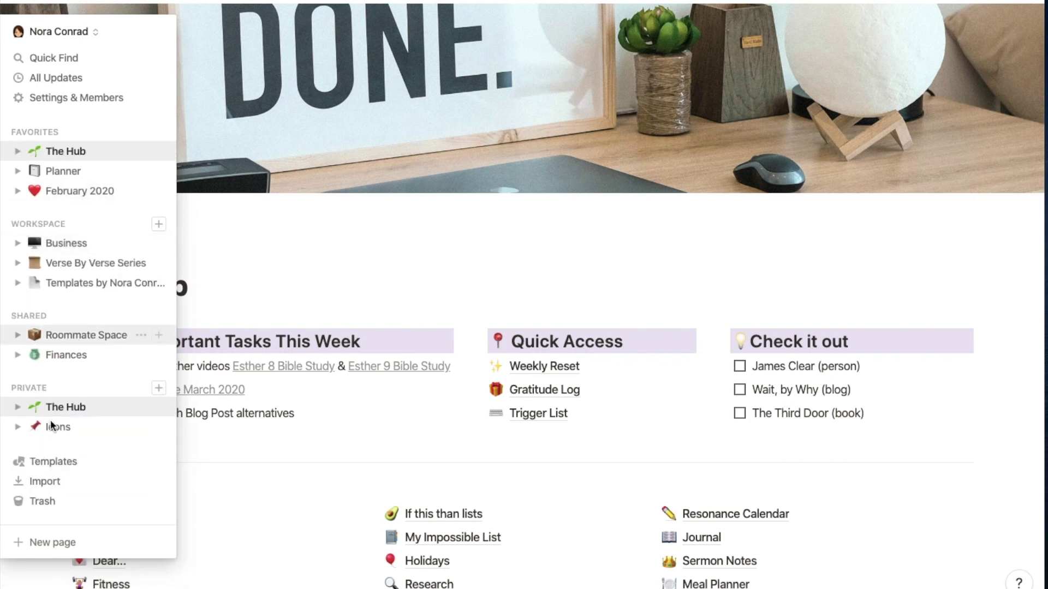
pyautogui.click(17, 151)
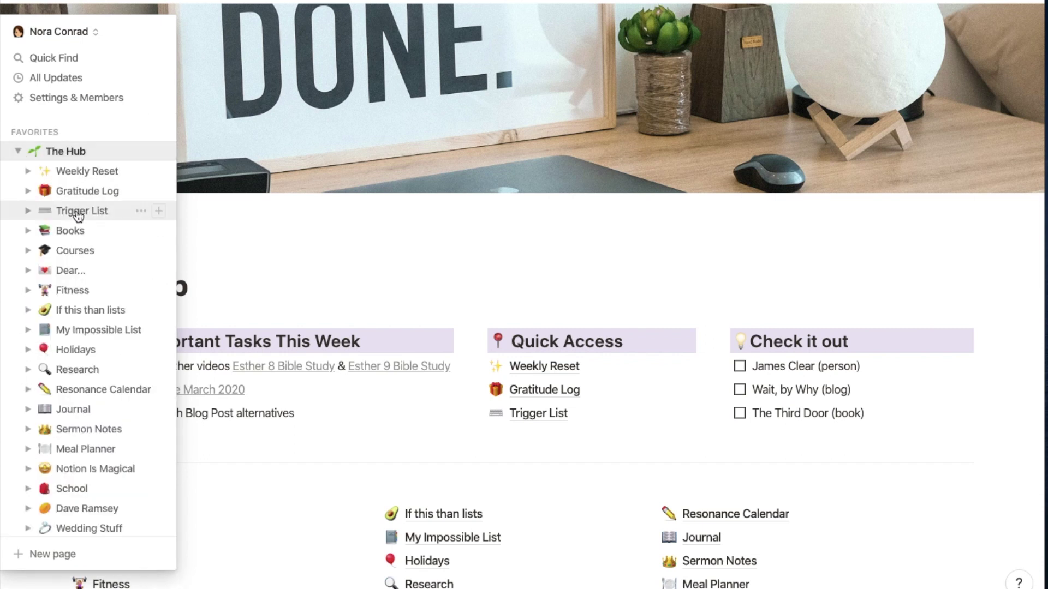
pyautogui.scroll(-5, 108, 327)
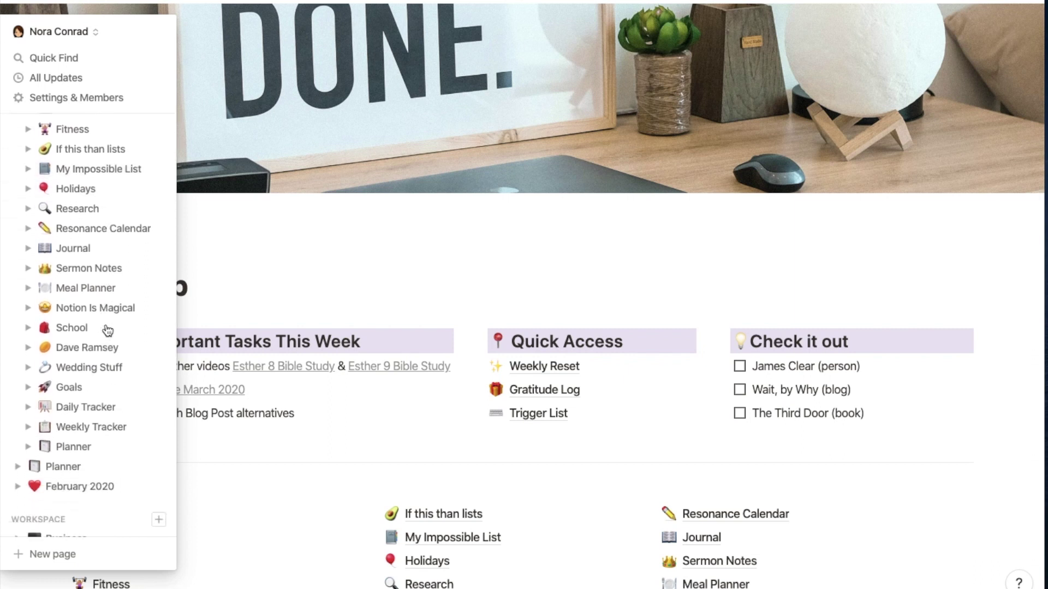
pyautogui.scroll(2, 107, 328)
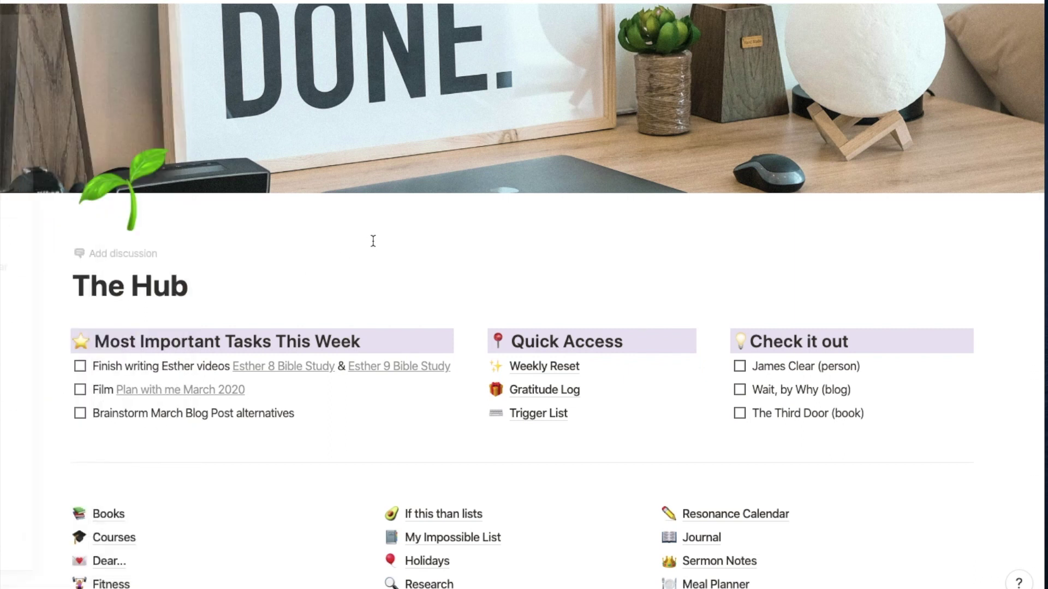
# On The Hub, mark the Film Plan with me March 2020 task and the planner calendar's 2/21/20 meal plan entry as done
pyautogui.scroll(-3, 374, 241)
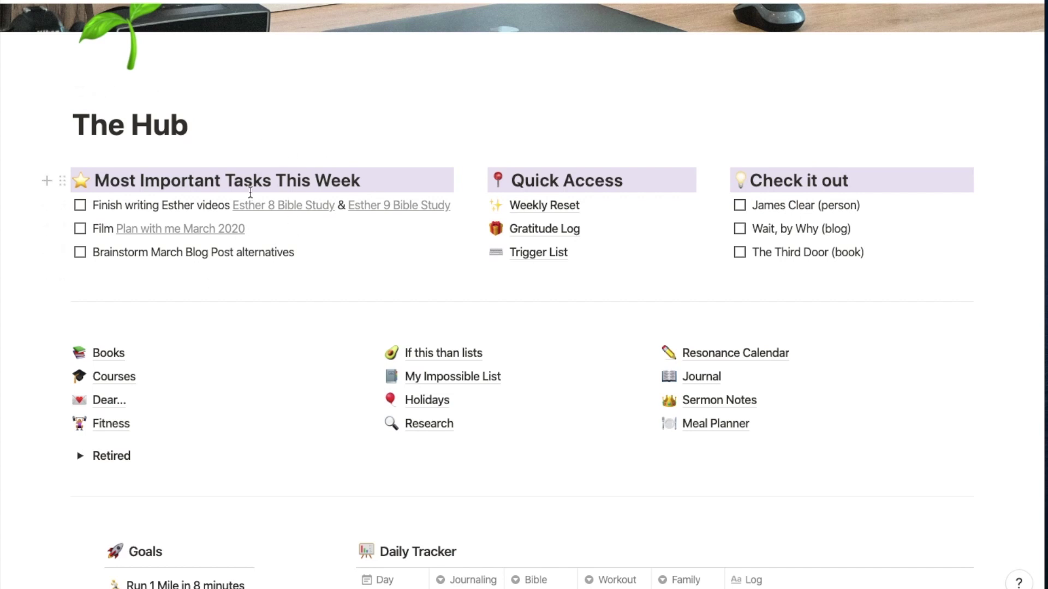
pyautogui.click(80, 230)
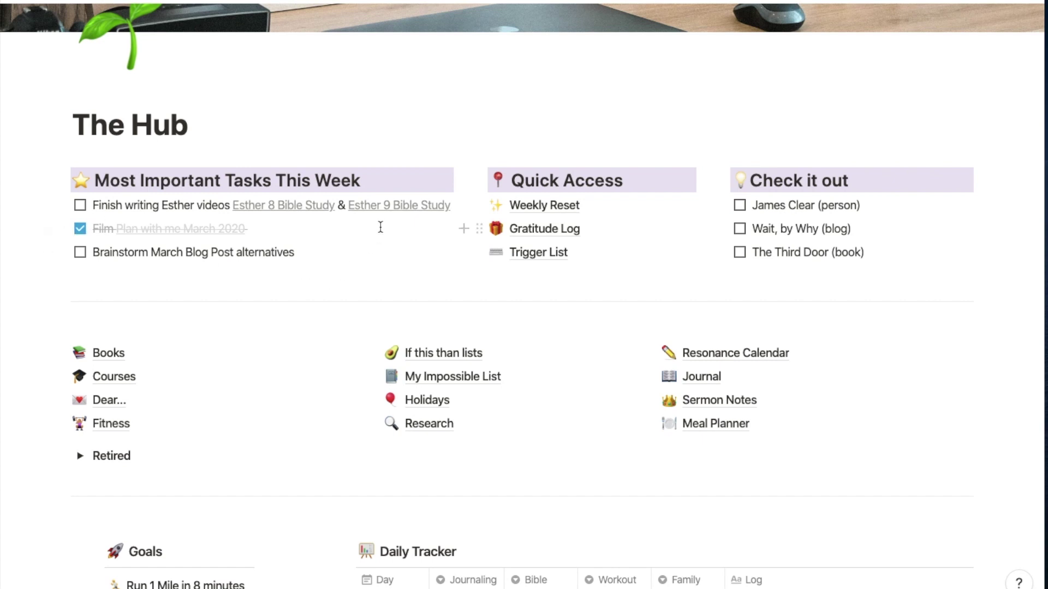
pyautogui.scroll(-3, 380, 227)
pyautogui.scroll(-10, 380, 227)
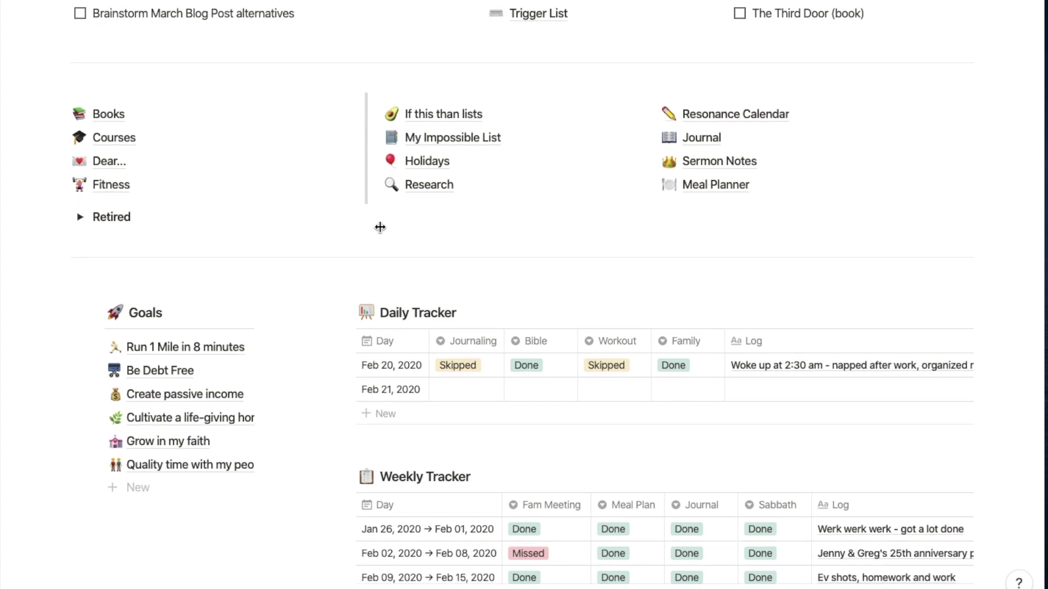
pyautogui.scroll(-8, 382, 232)
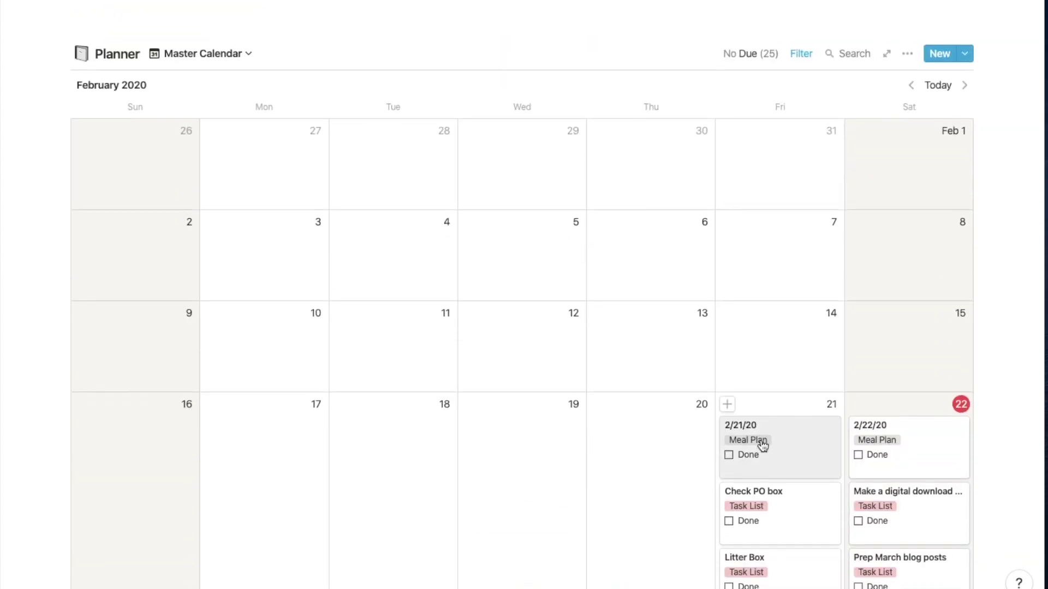
pyautogui.scroll(-2, 760, 443)
pyautogui.click(729, 367)
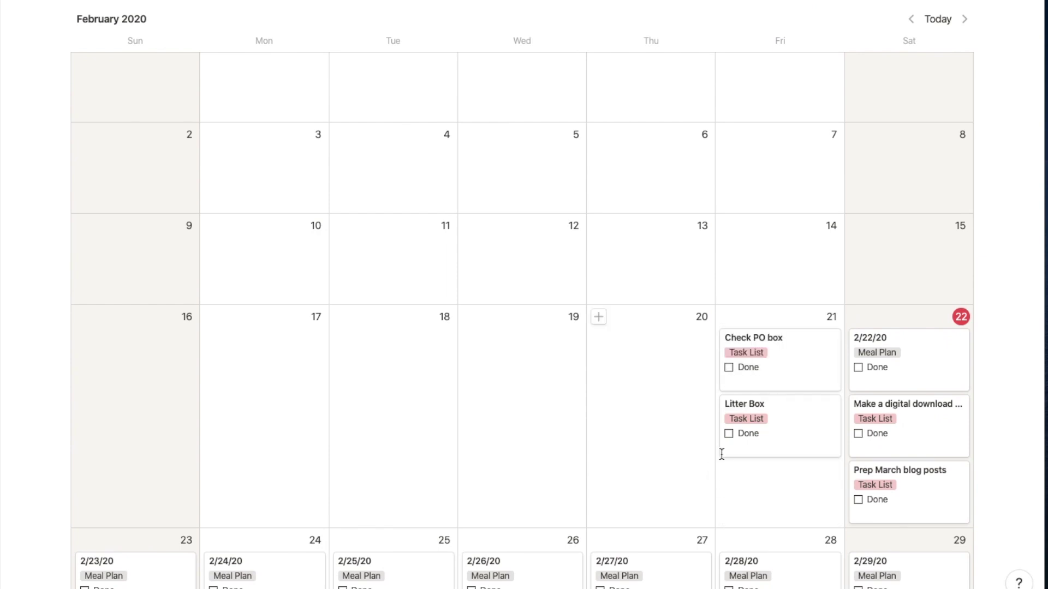
# Reschedule the February 21 calendar tasks, moving Check PO box to February 24 and Litter Box to February 23
pyautogui.scroll(-4, 792, 358)
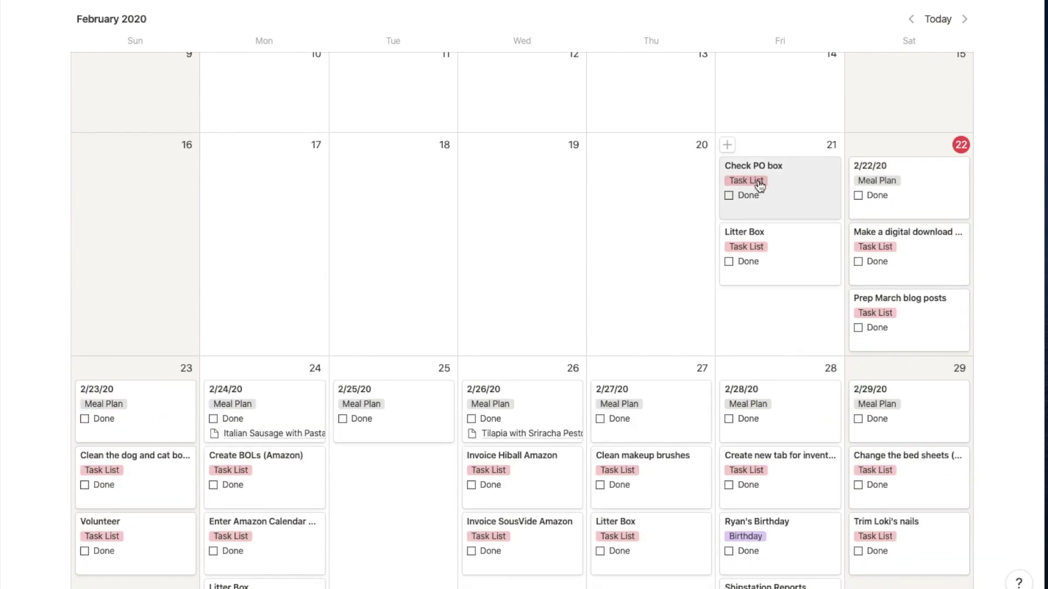
pyautogui.click(794, 186)
pyautogui.moveTo(794, 186); pyautogui.dragTo(258, 445)
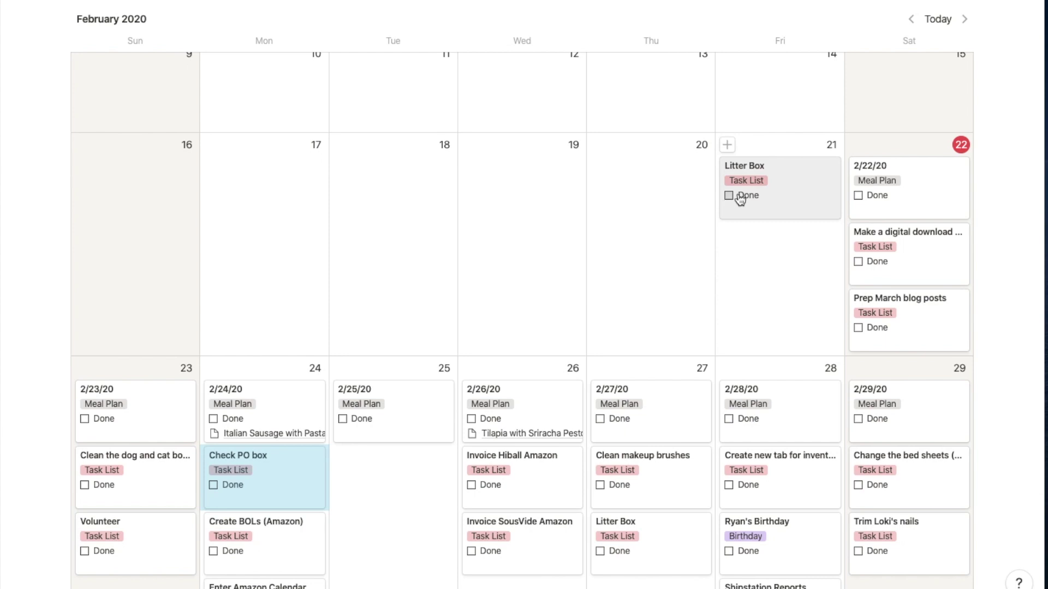
pyautogui.moveTo(775, 186); pyautogui.dragTo(138, 456)
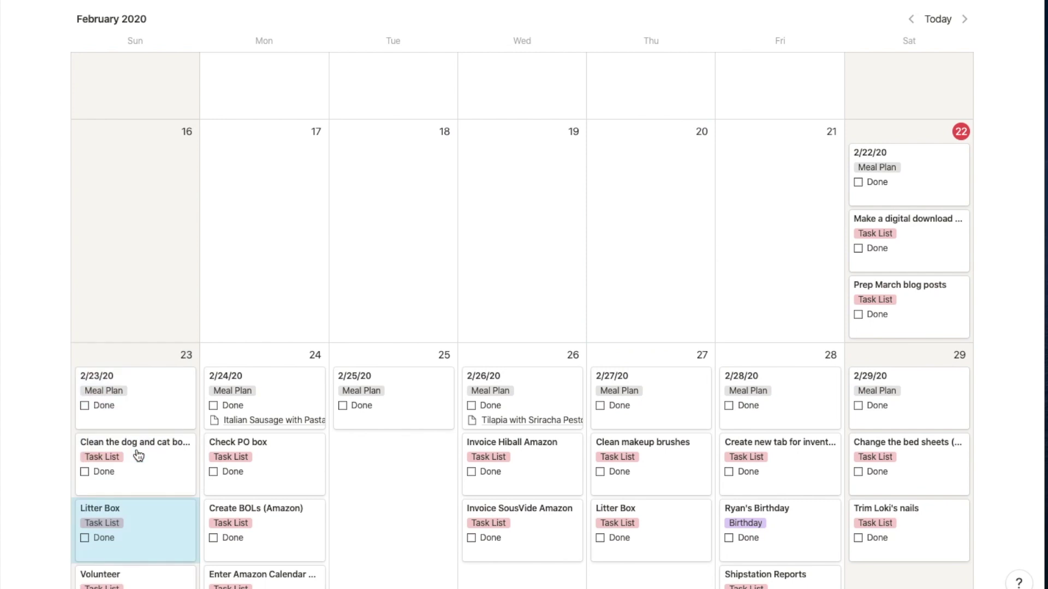
# Open the Planner database as a full page and switch it from Master Calendar to Task View
pyautogui.scroll(10, 675, 217)
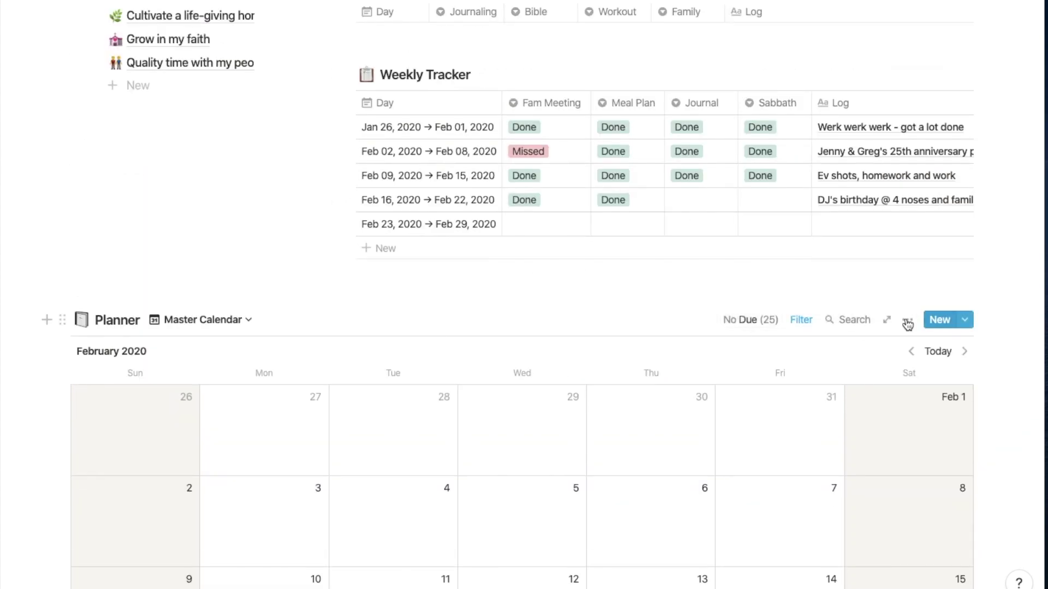
pyautogui.click(887, 320)
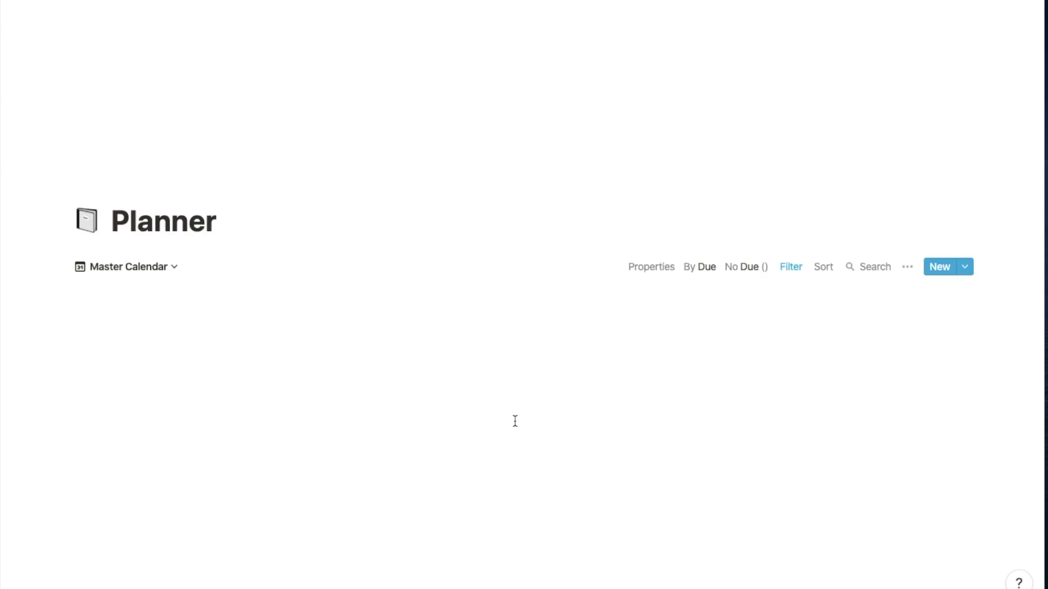
pyautogui.scroll(-3, 514, 420)
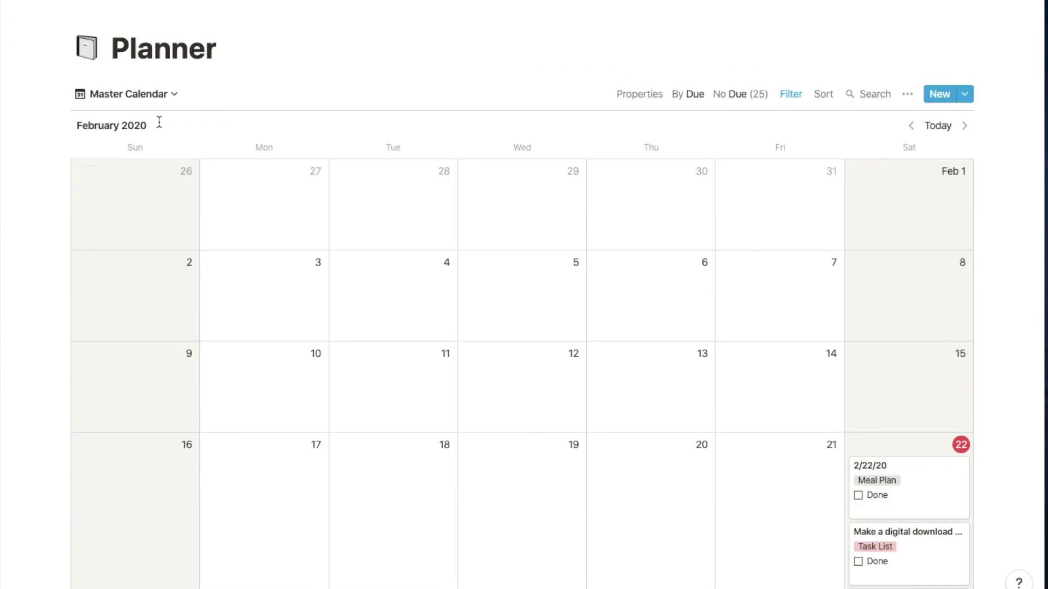
pyautogui.click(162, 97)
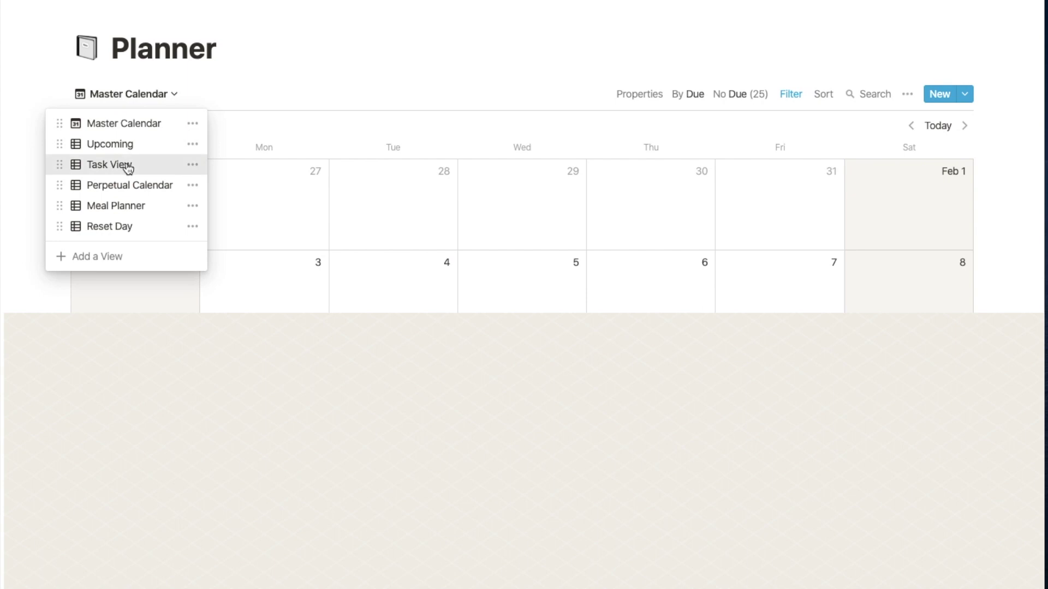
pyautogui.click(124, 164)
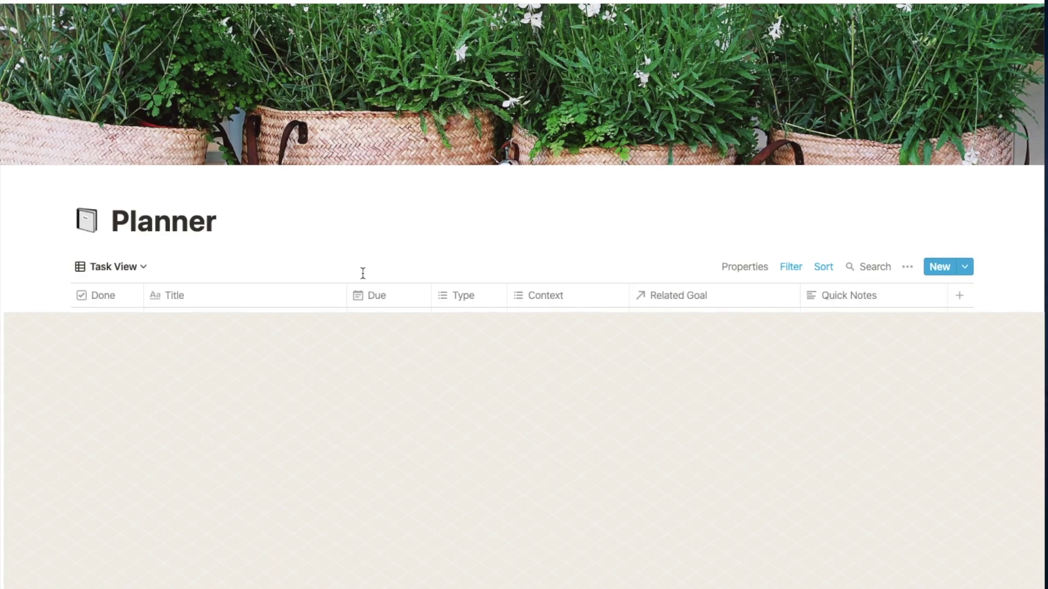
# Mark the February 23 Clean the dog and cat bowls task and the Prep March blog posts task as done
pyautogui.scroll(-2, 362, 272)
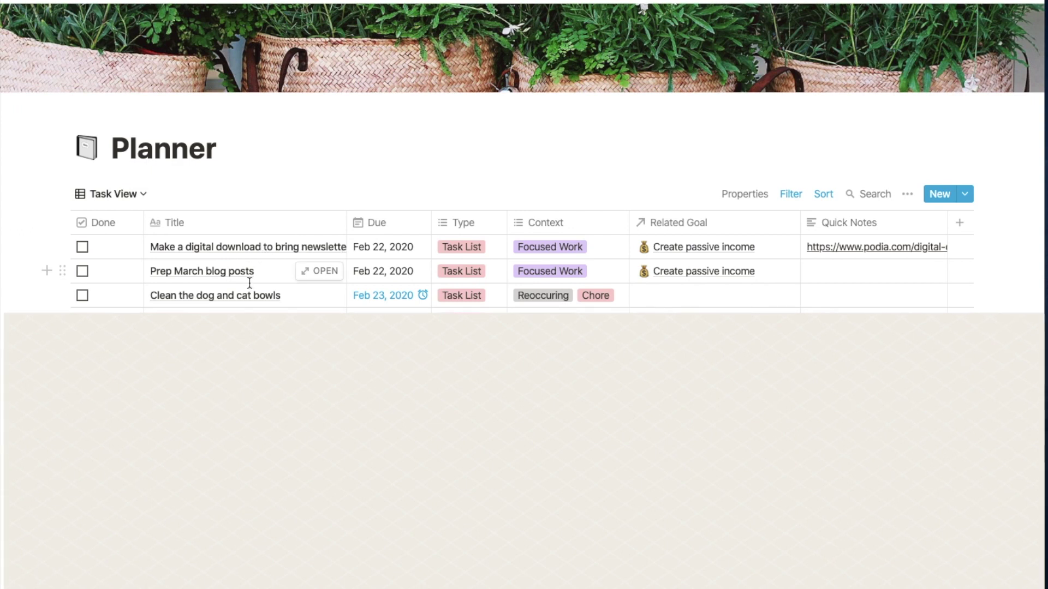
pyautogui.click(83, 295)
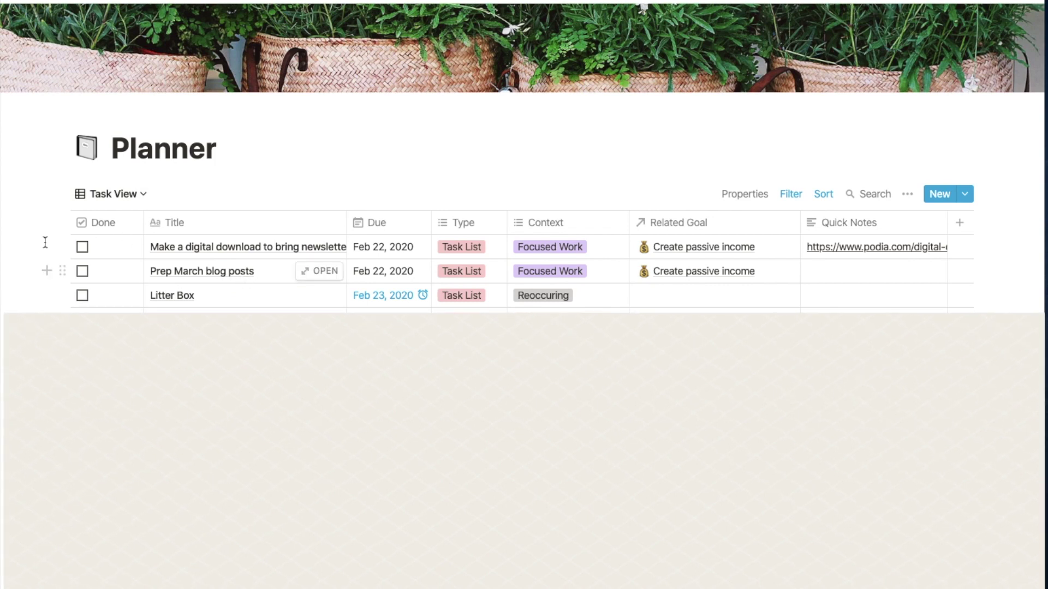
pyautogui.click(82, 270)
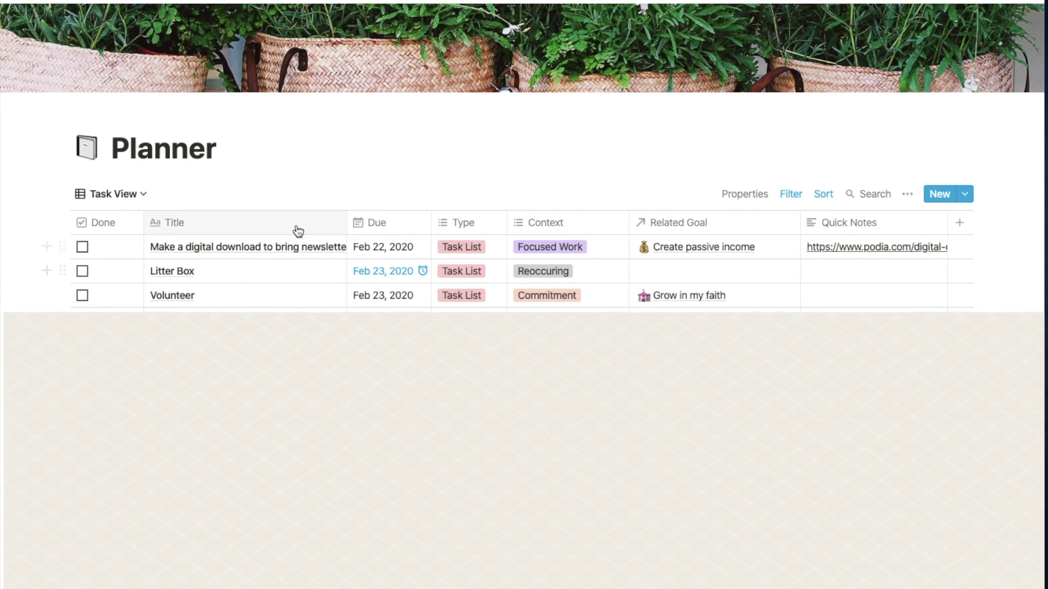
# Check the property settings of the Planner's Task View
pyautogui.scroll(3, 339, 239)
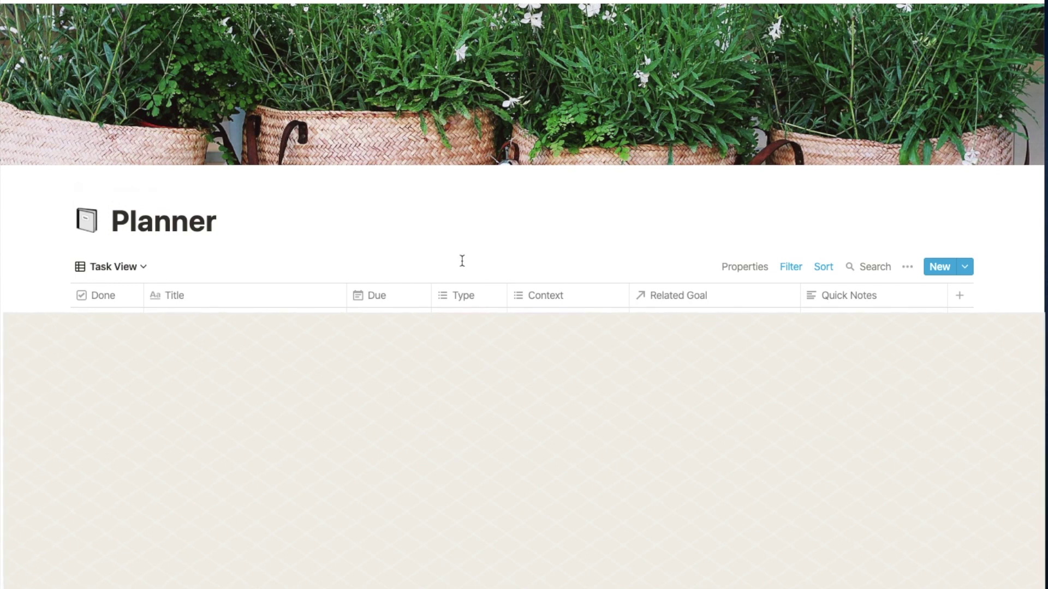
pyautogui.click(749, 270)
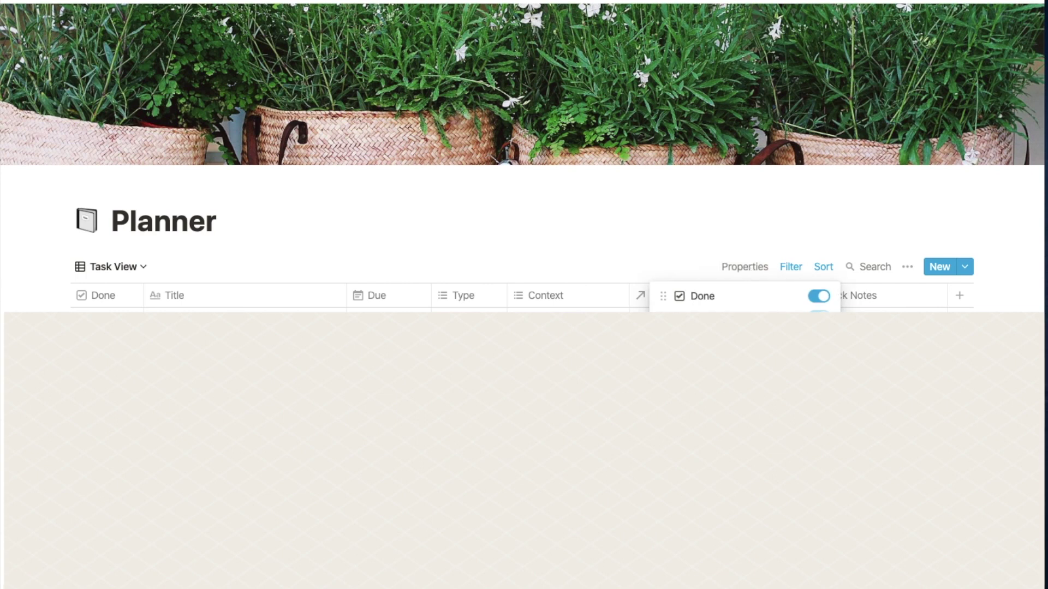
pyautogui.click(547, 229)
# Review the upcoming tasks in Task View with their due dates, contexts and related goals, through the end of the list
pyautogui.scroll(-3, 547, 230)
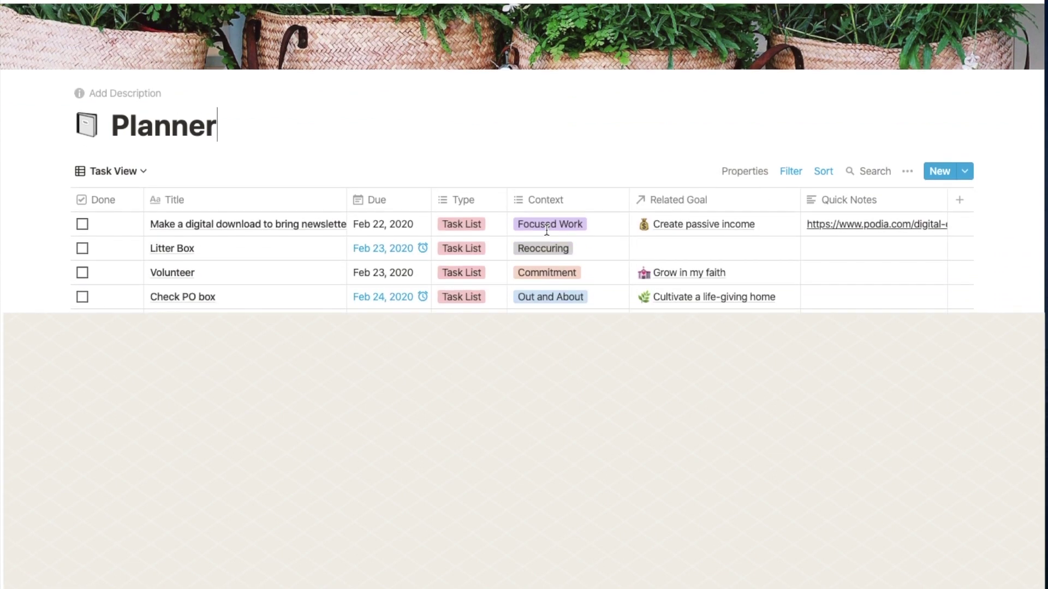
pyautogui.scroll(-2, 546, 229)
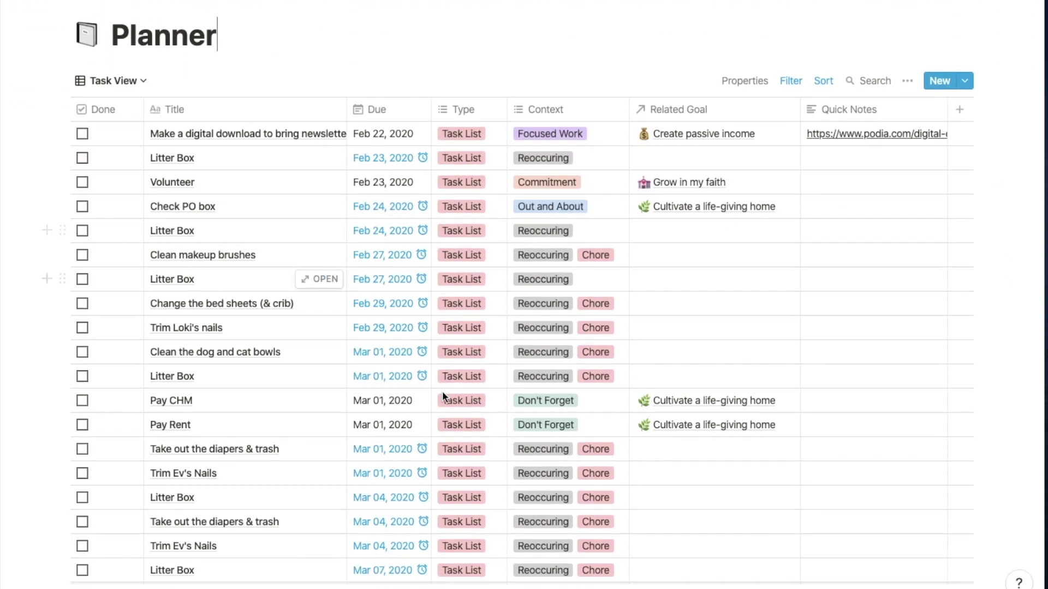
pyautogui.scroll(-3, 389, 391)
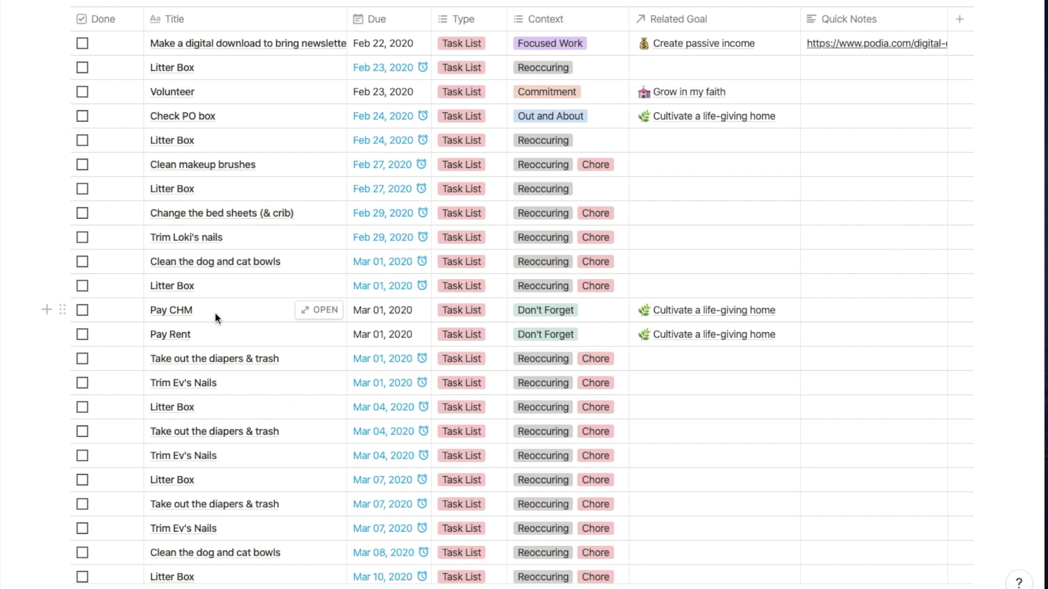
pyautogui.scroll(-3, 215, 312)
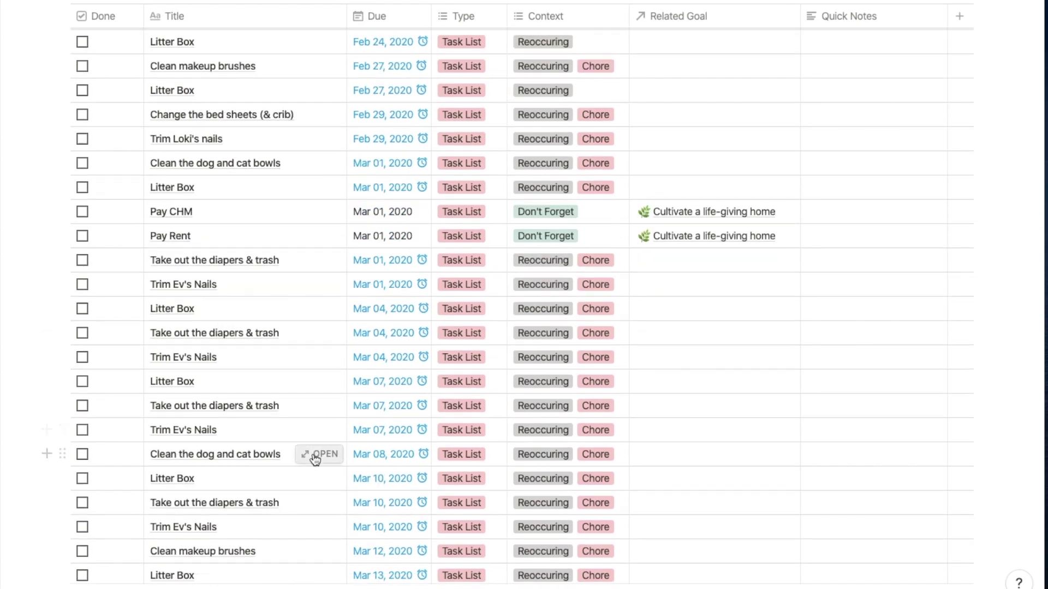
pyautogui.scroll(-6, 316, 457)
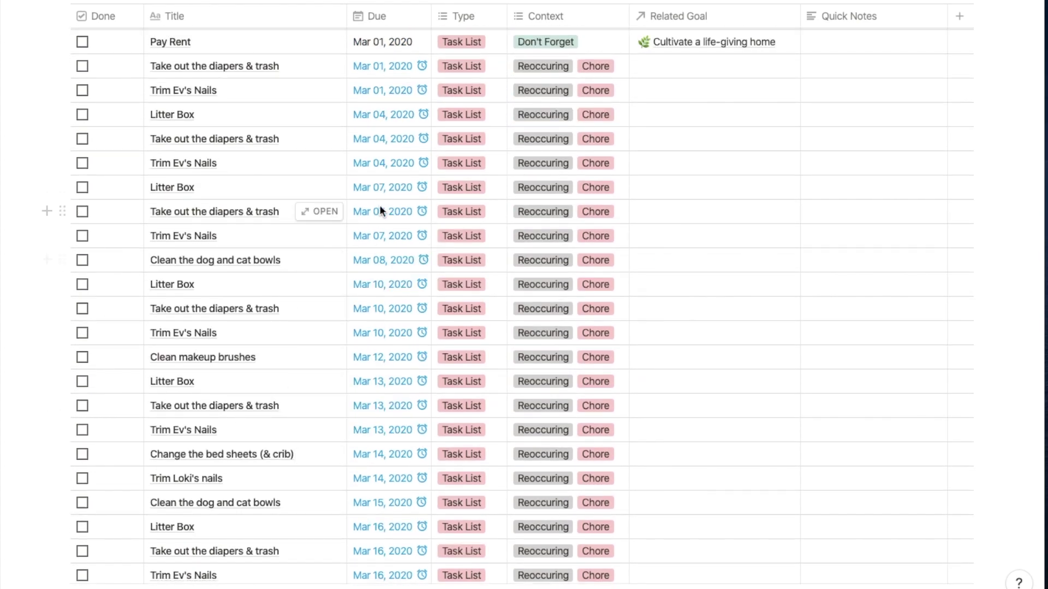
pyautogui.scroll(11, 378, 210)
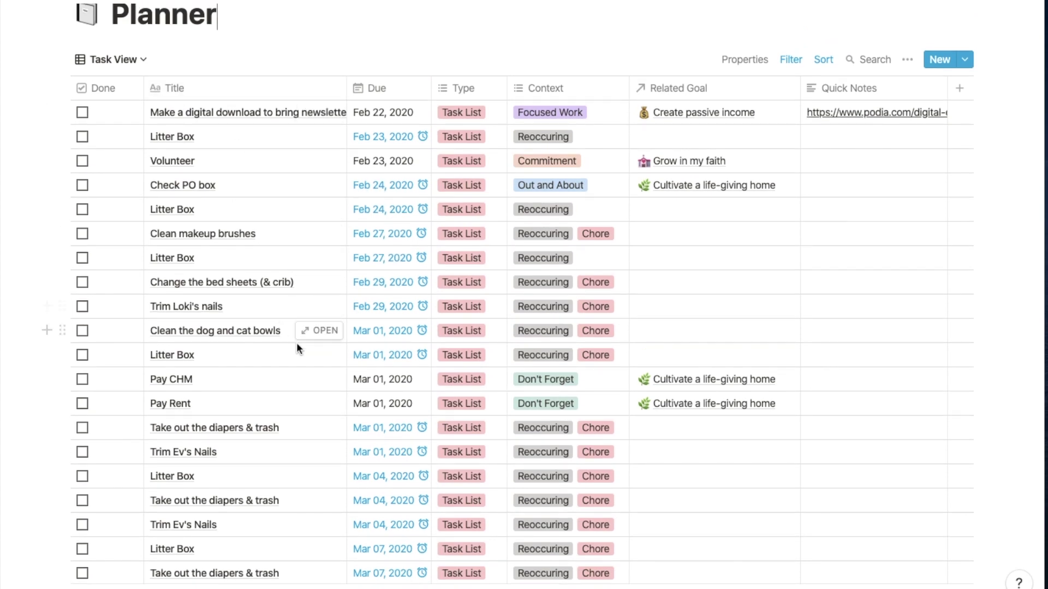
pyautogui.scroll(-10, 296, 340)
pyautogui.scroll(-12, 297, 345)
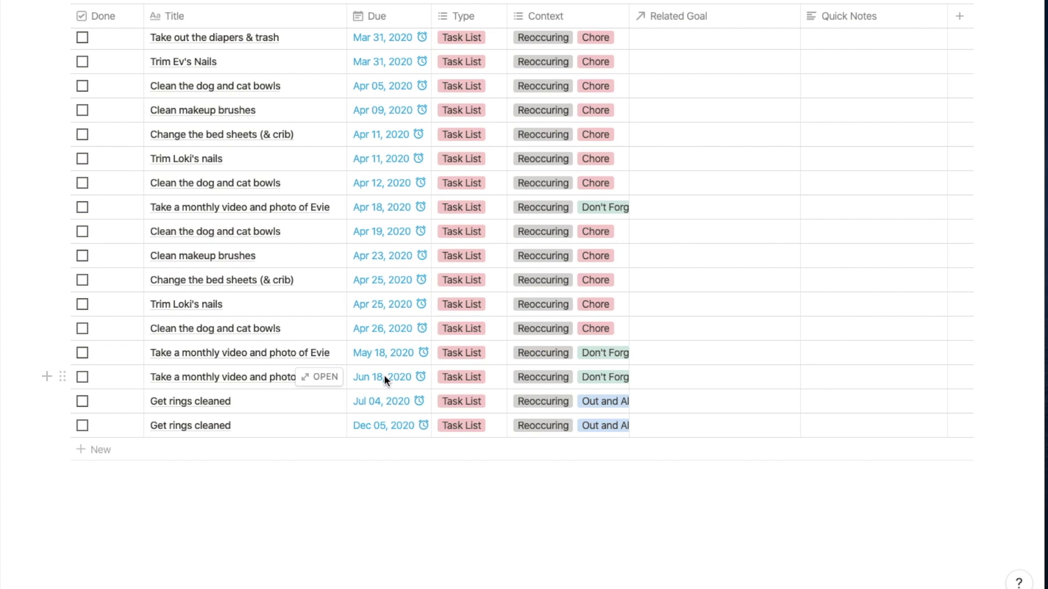
pyautogui.scroll(20, 388, 376)
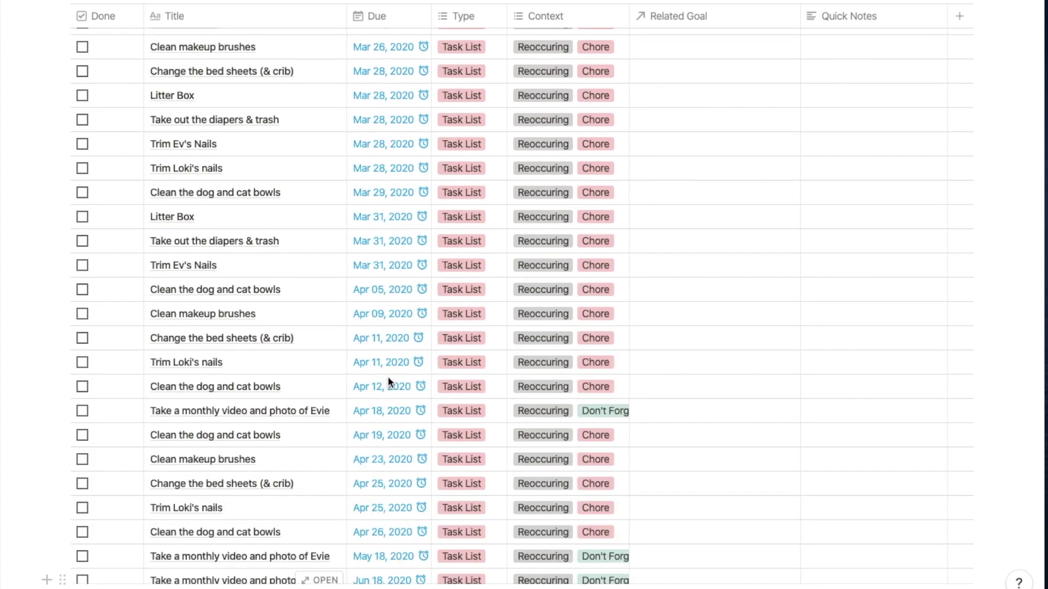
pyautogui.scroll(6, 388, 375)
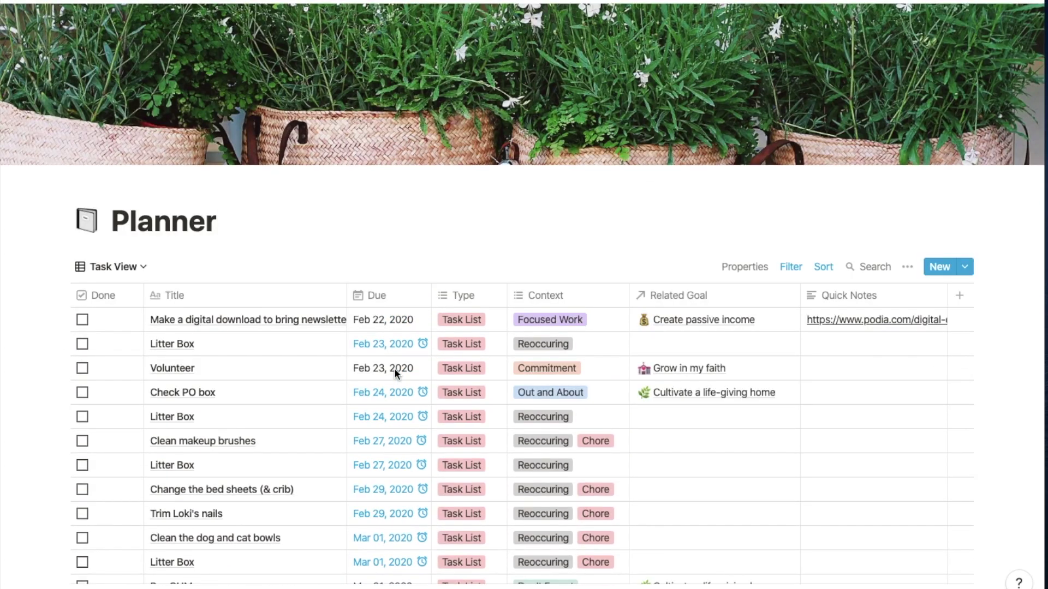
# Show the sidebar, check the reminder mentions under All Updates, and hide the sidebar again
pyautogui.click(145, 25)
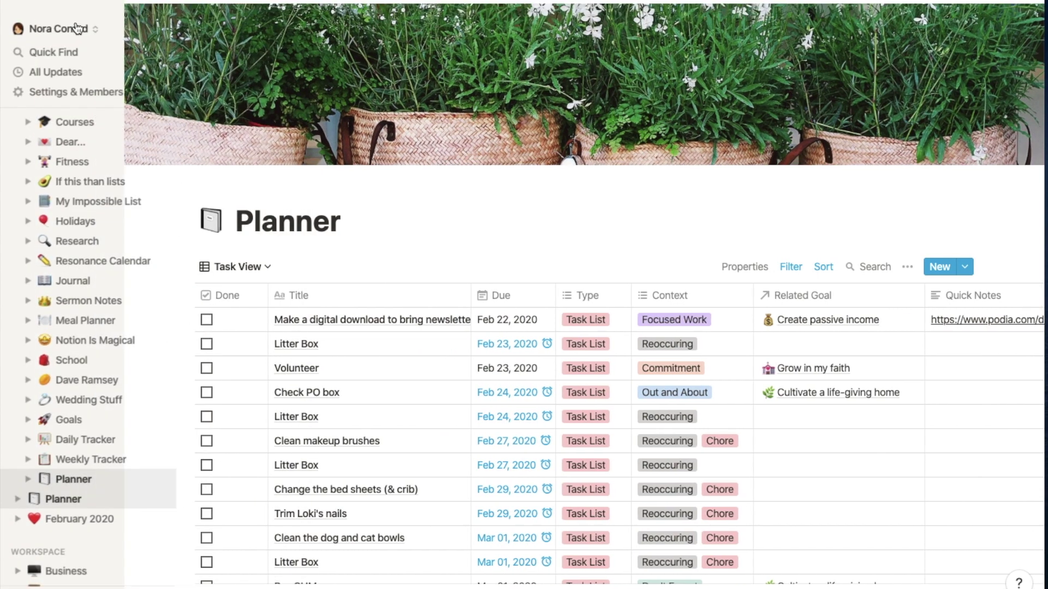
pyautogui.click(71, 60)
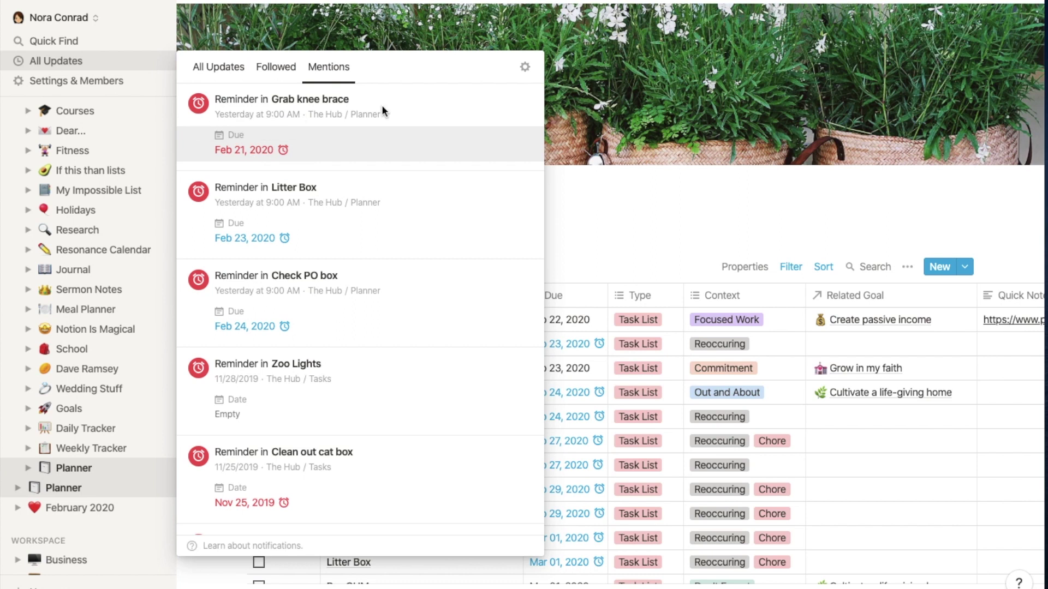
pyautogui.click(626, 206)
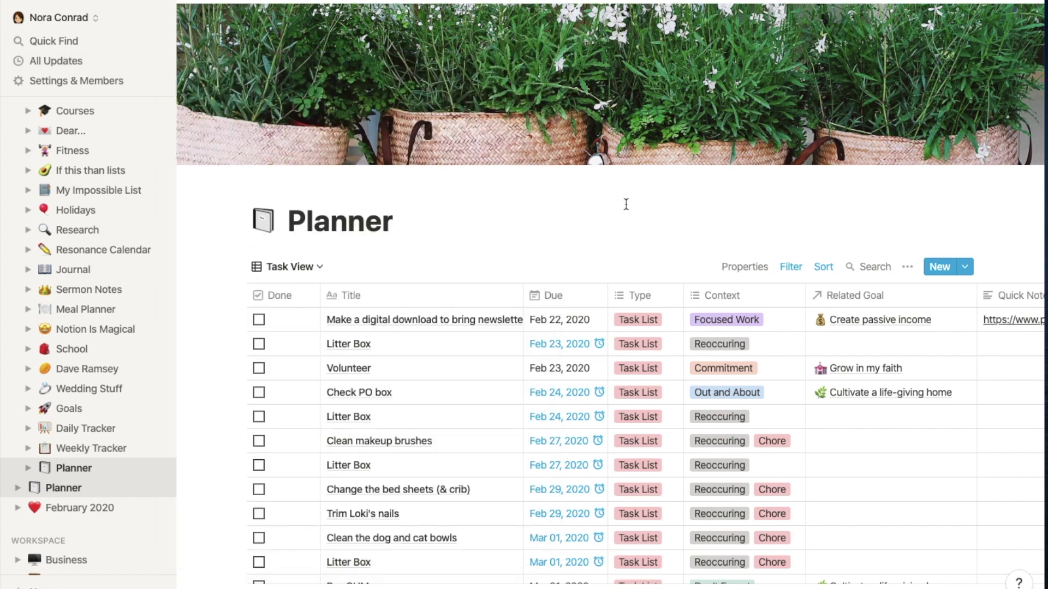
pyautogui.click(162, 17)
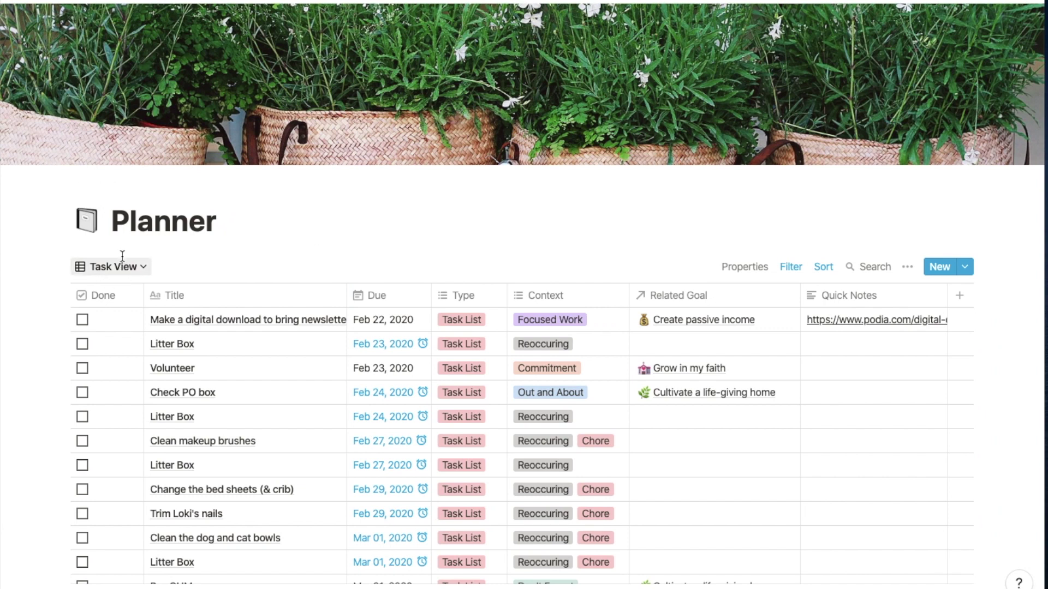
# Open the Perpetual Calendar view of the Planner to check it
pyautogui.click(127, 271)
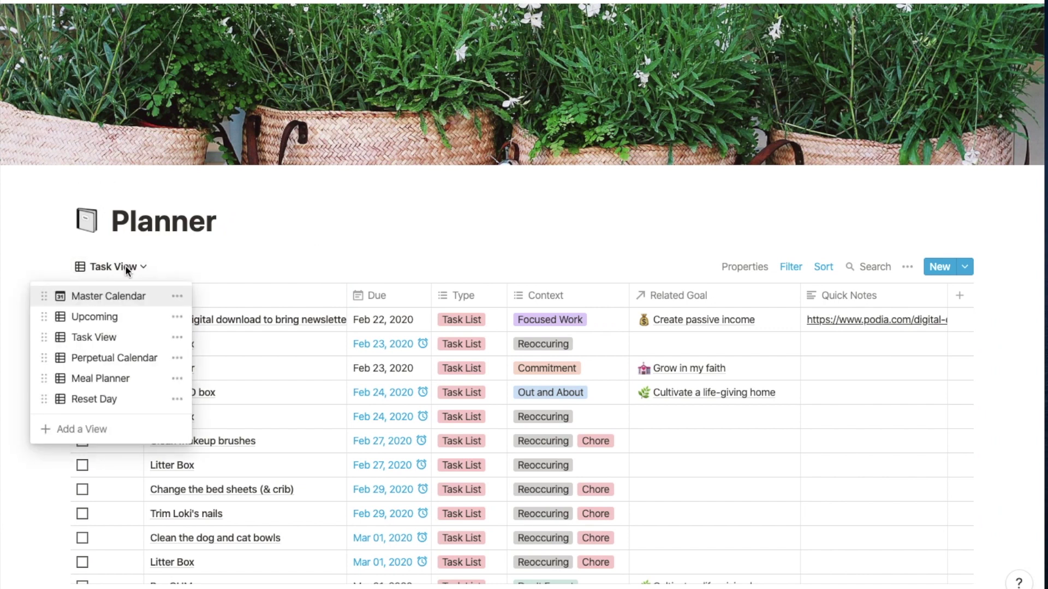
pyautogui.click(122, 359)
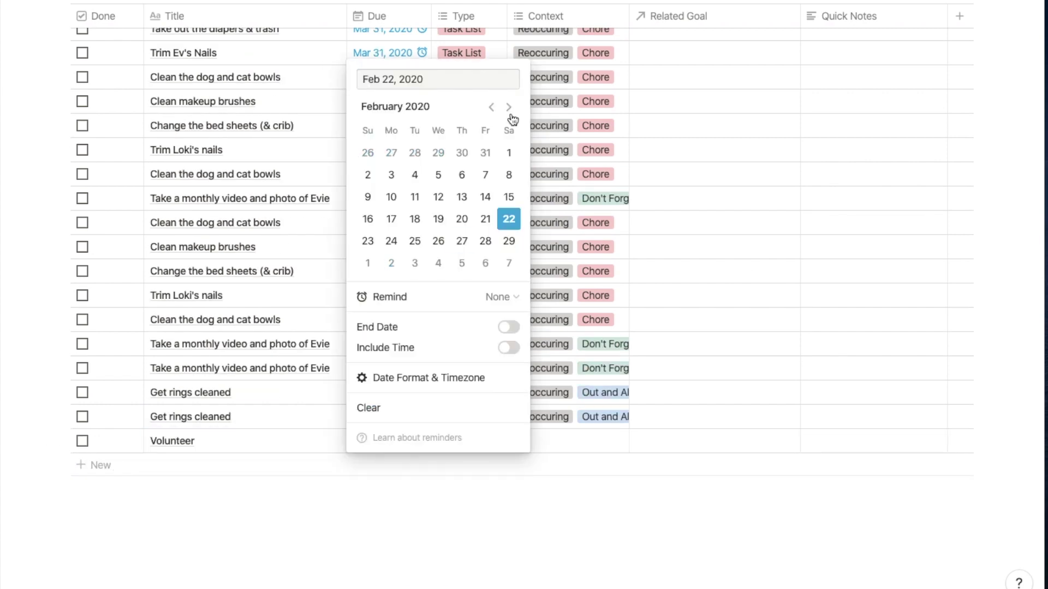
# Set a due date for the Volunteer task and add a task about asking for Friday off, due Feb 24, 2020
pyautogui.click(509, 107)
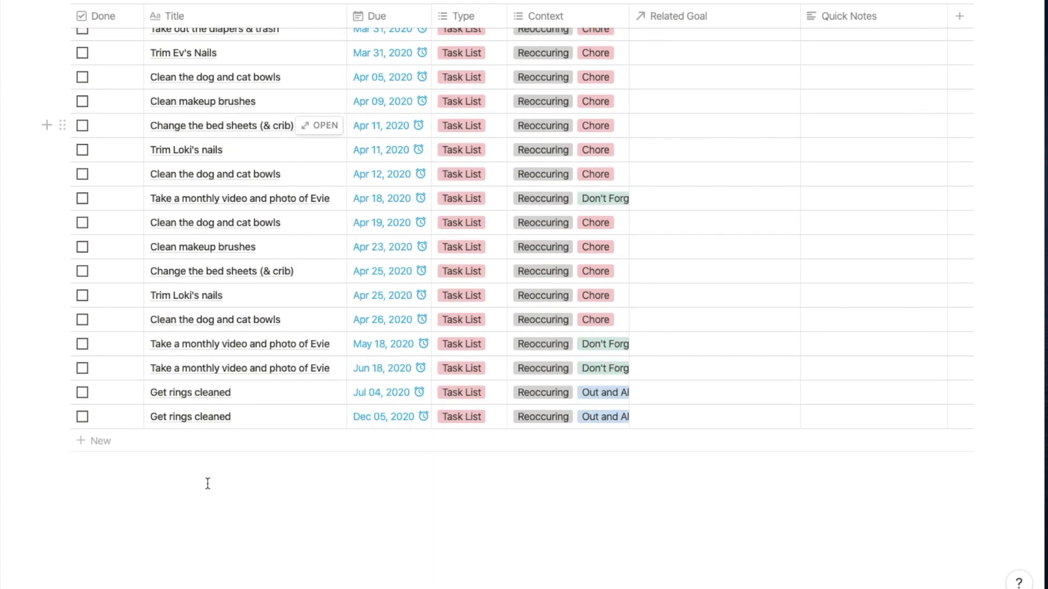
pyautogui.click(100, 440)
pyautogui.write('Ask Kristi about friday off')
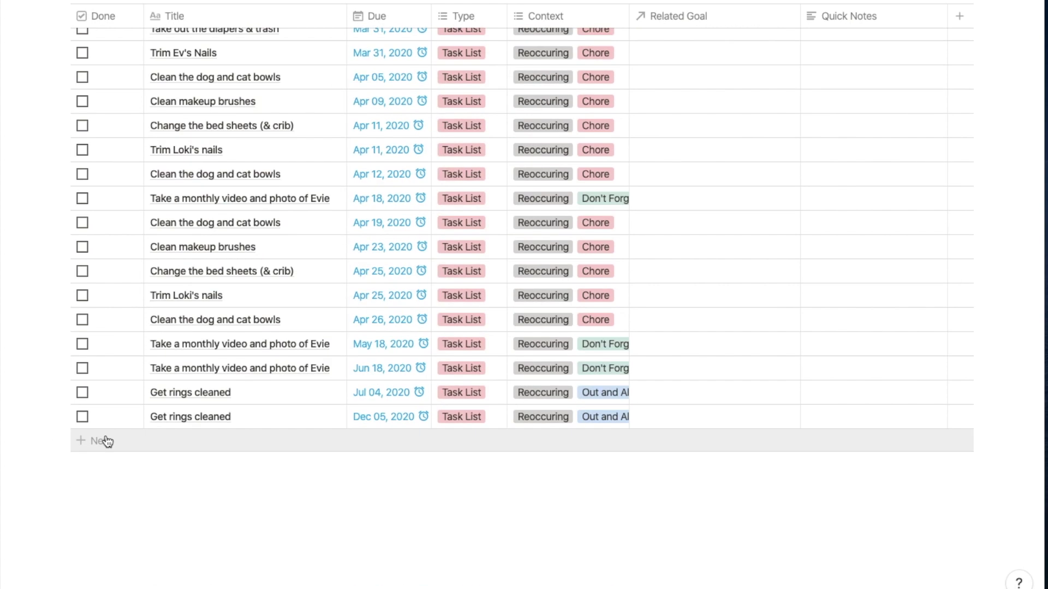
# Add the task Find address for principal payments, due Mar 06, 2020, and a task to check for a payment in QB, due Feb 27, 2020
pyautogui.click(108, 441)
pyautogui.write('Find address for principal payments')
pyautogui.write('Check for Gas pay')
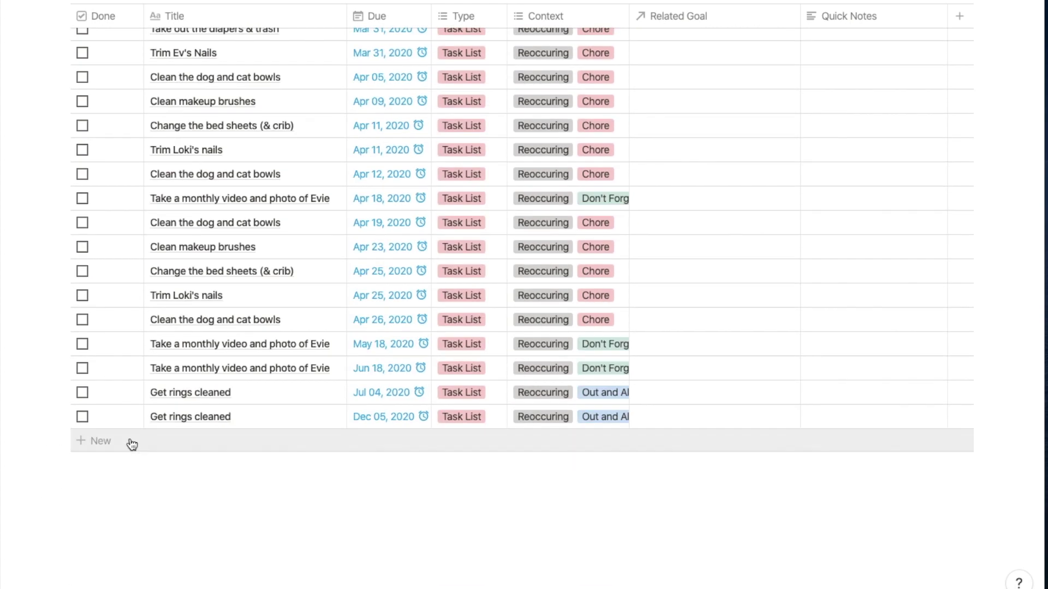
pyautogui.click(132, 445)
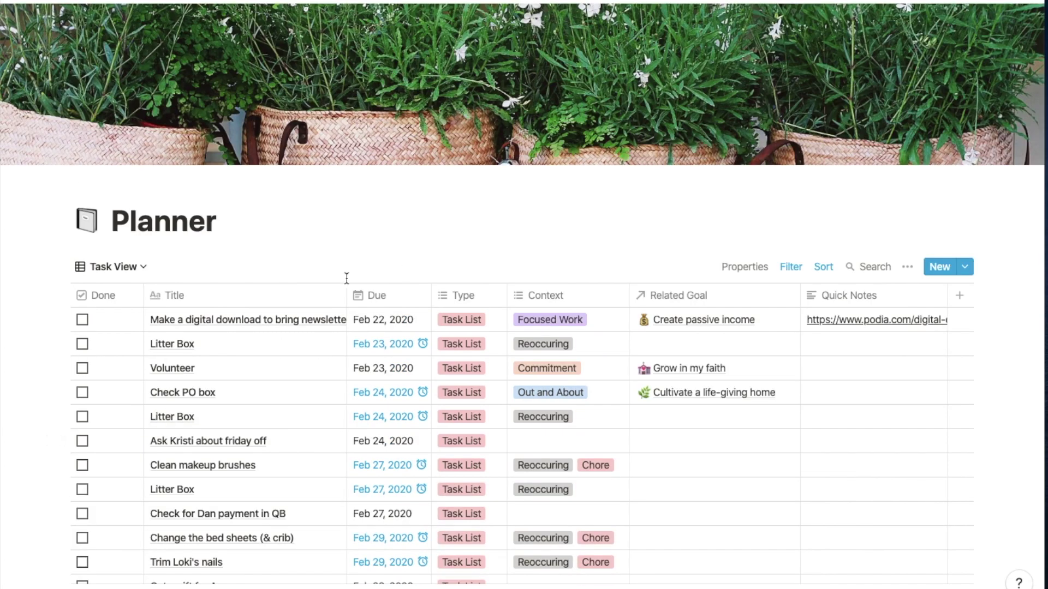
# Tag the task about asking for Friday off with the contexts Don't Forget and At The Office
pyautogui.scroll(-10, 347, 279)
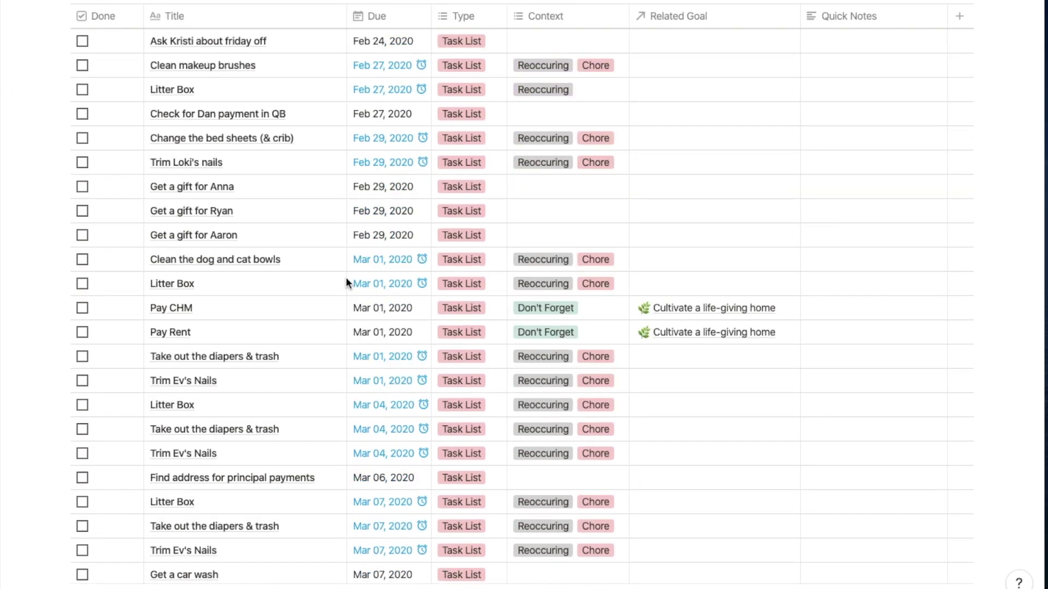
pyautogui.scroll(10, 346, 281)
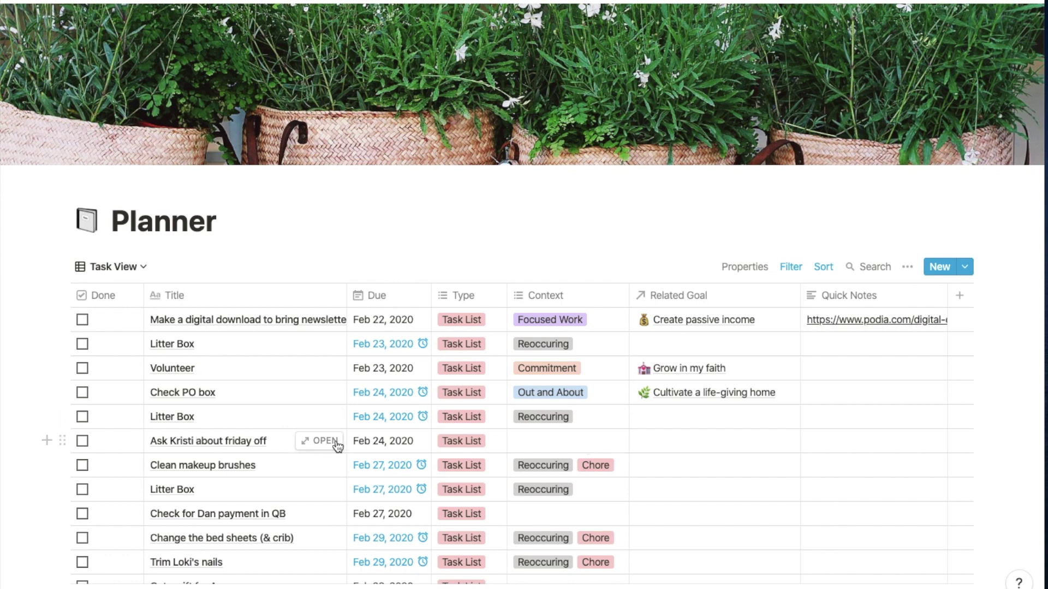
pyautogui.click(522, 441)
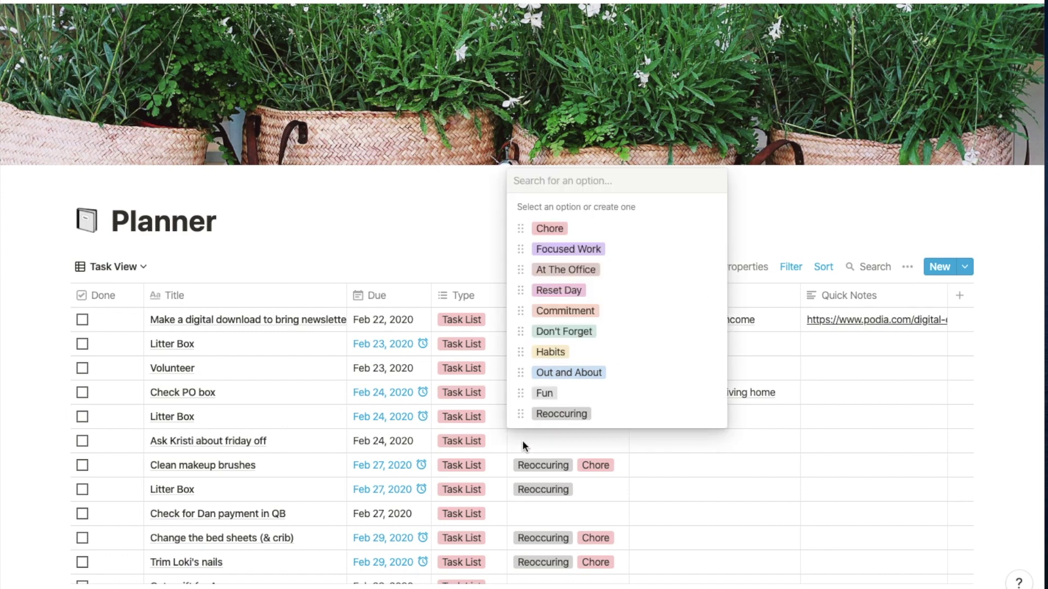
pyautogui.click(584, 332)
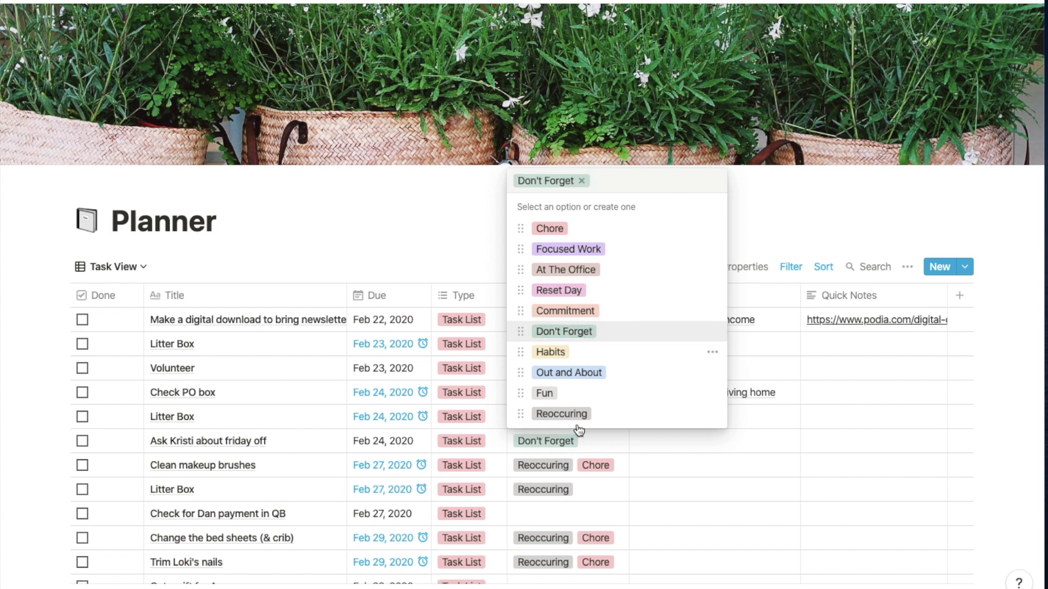
pyautogui.click(601, 438)
pyautogui.click(608, 440)
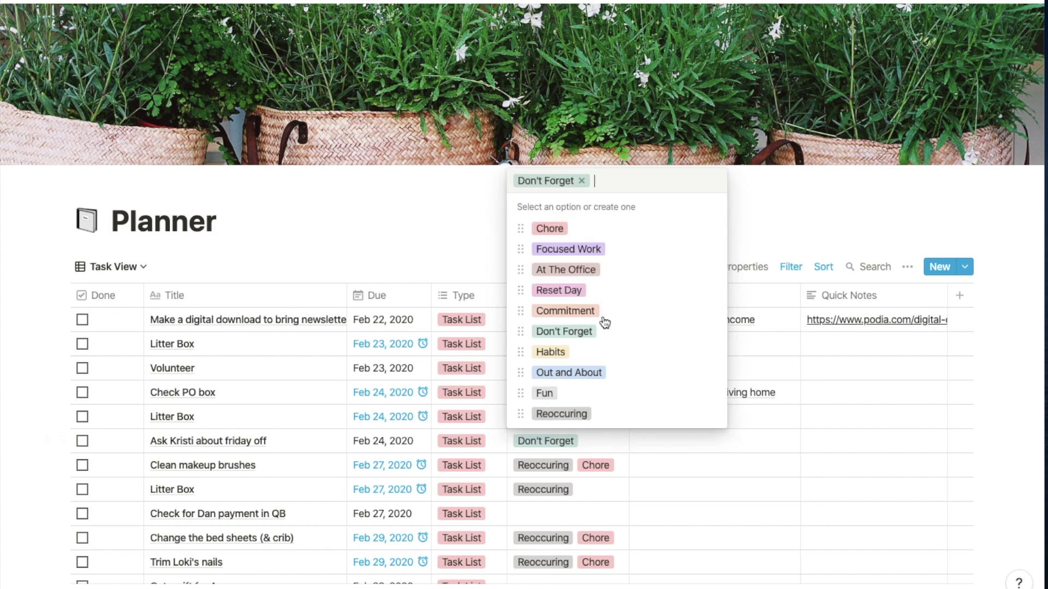
pyautogui.click(600, 269)
pyautogui.click(346, 250)
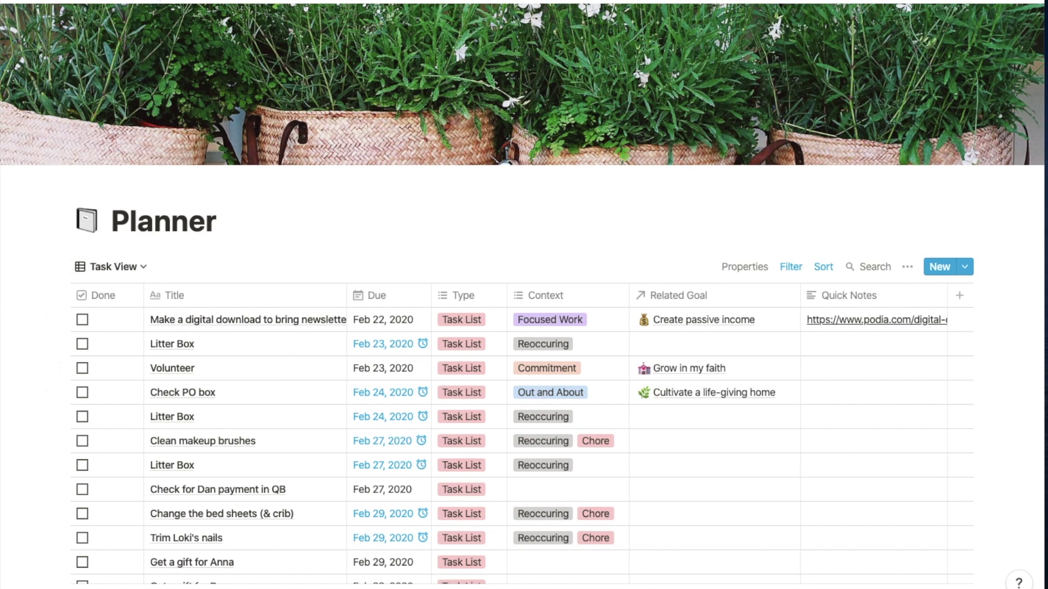
# Return to The Hub and open the Meal Planner page at its Planner table
pyautogui.click(155, 3)
pyautogui.scroll(-3, 511, 439)
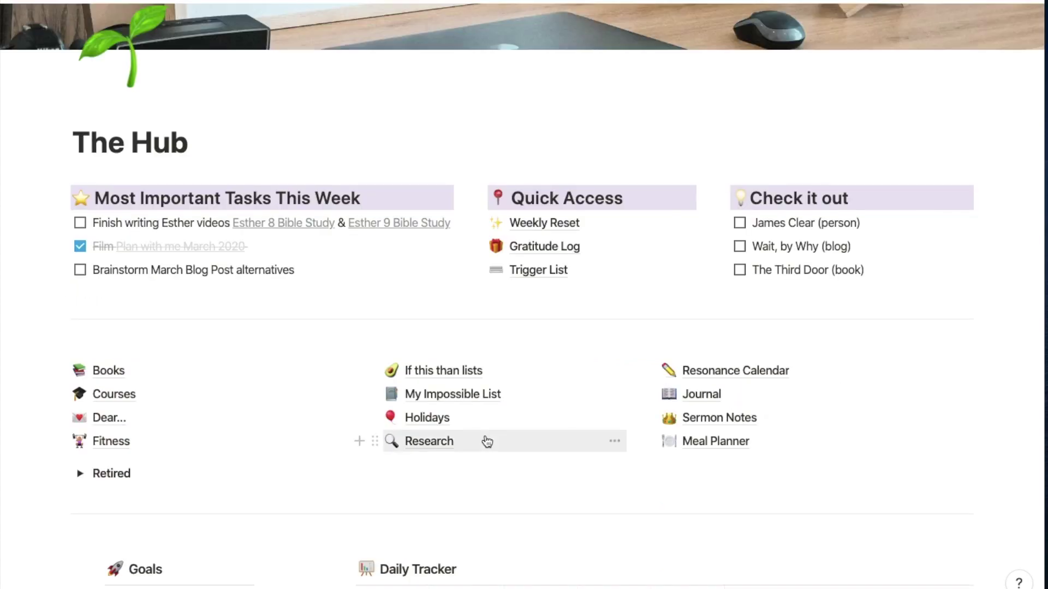
pyautogui.click(717, 439)
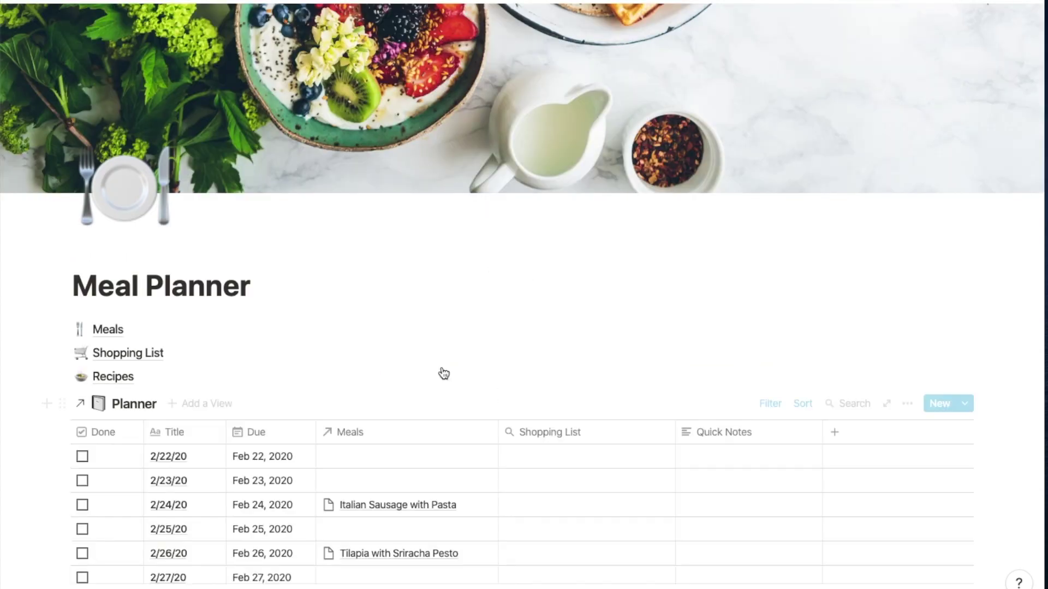
pyautogui.scroll(-5, 444, 372)
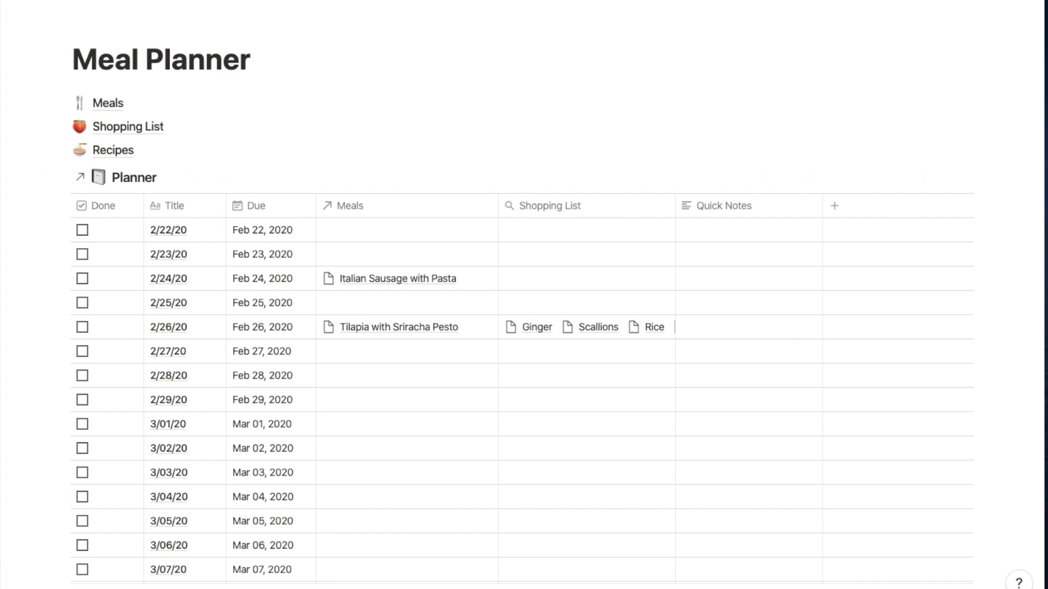
pyautogui.click(819, 1)
pyautogui.click(819, 1)
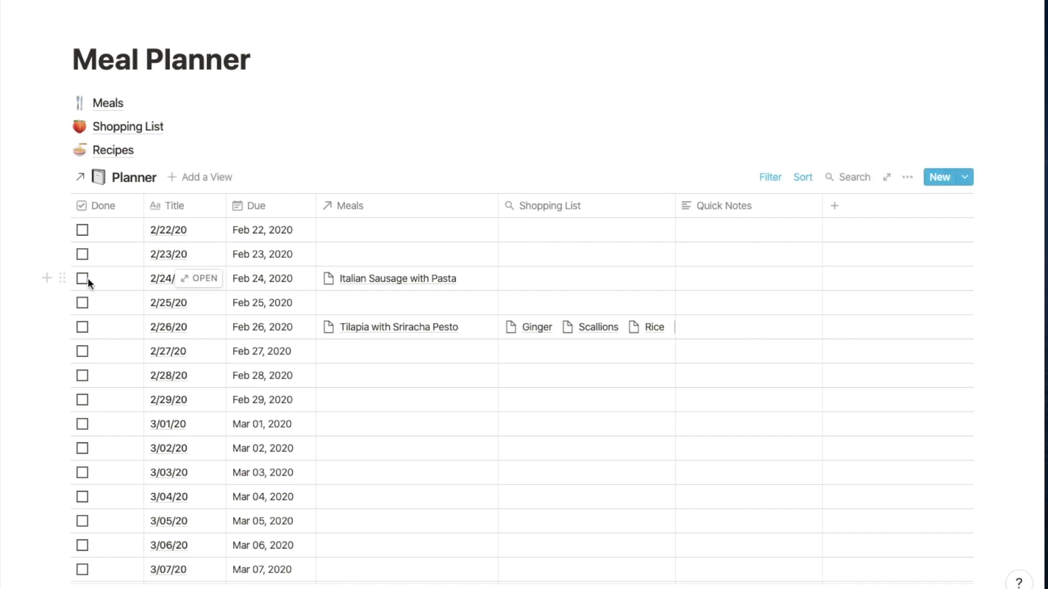
# Mark the 2/22/20 entry in the Meal Planner as done and undo that change
pyautogui.click(82, 229)
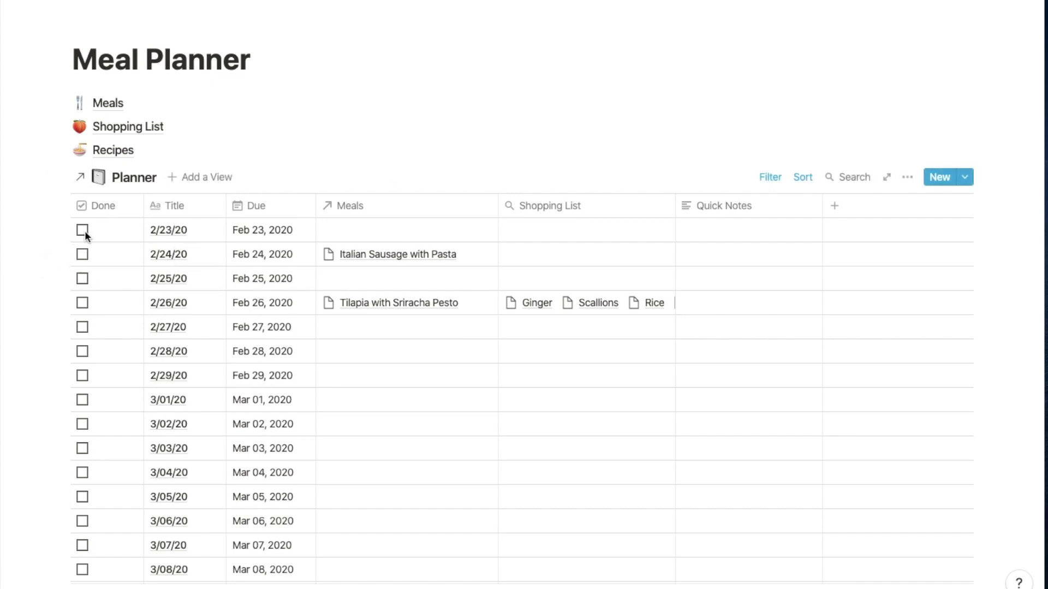
pyautogui.press('super+z')
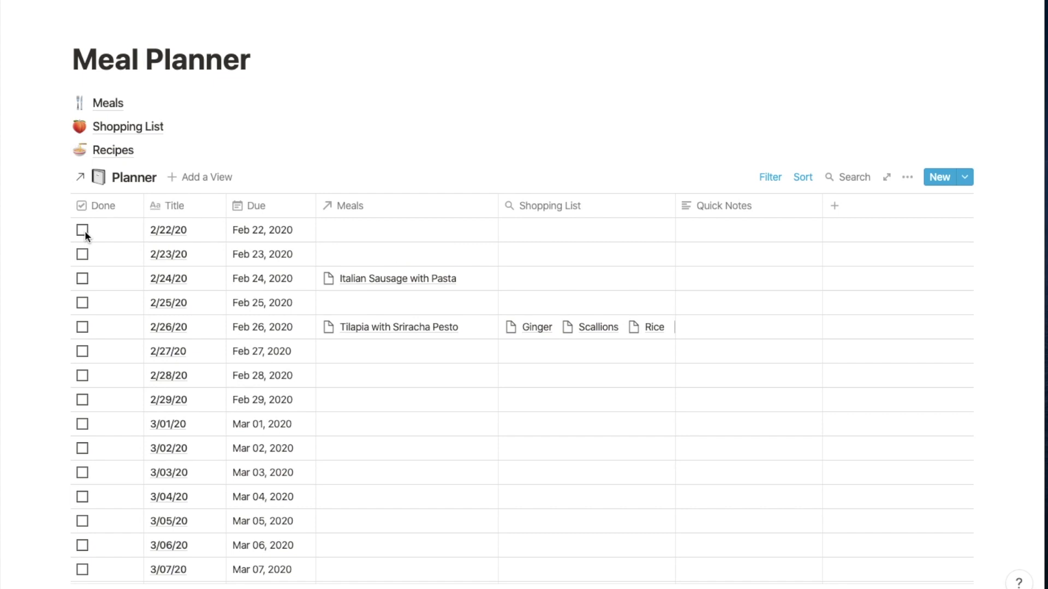
# Assign the meal Spicy cashew chicken to the 2/22/20 entry
pyautogui.click(339, 231)
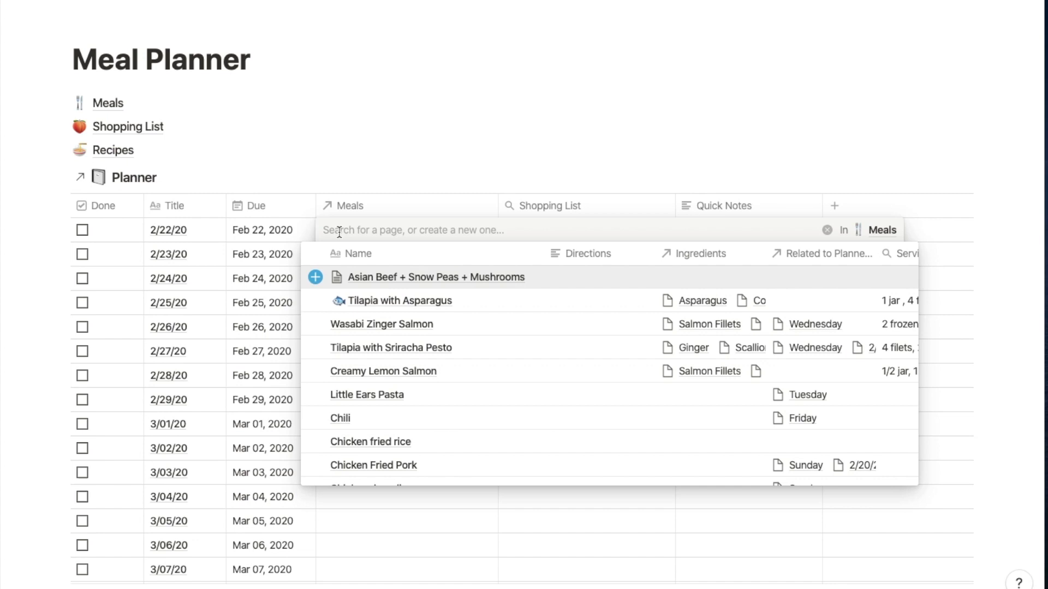
pyautogui.scroll(-3, 430, 387)
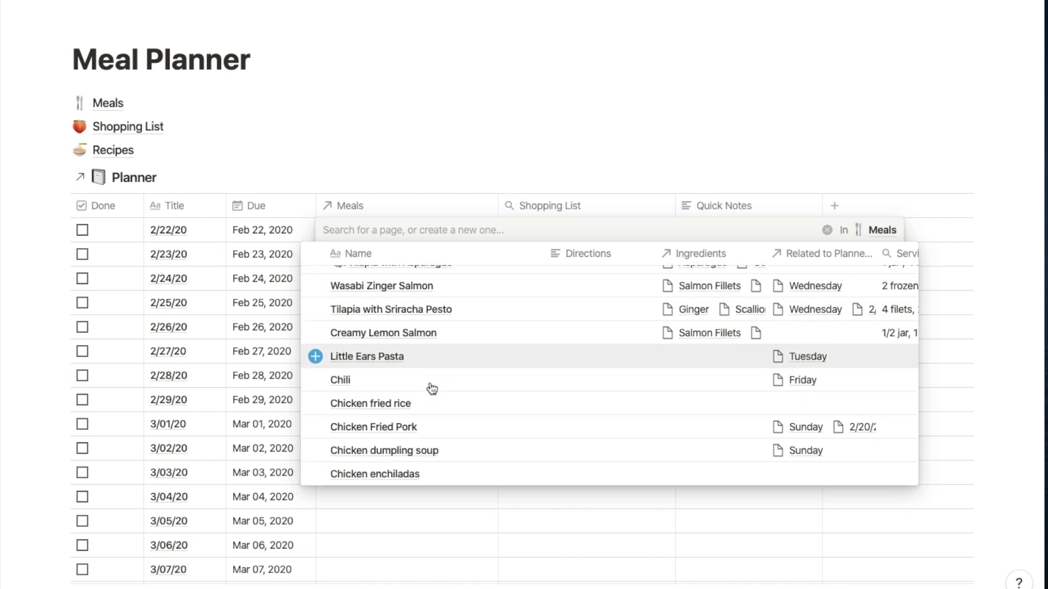
pyautogui.scroll(-5, 431, 388)
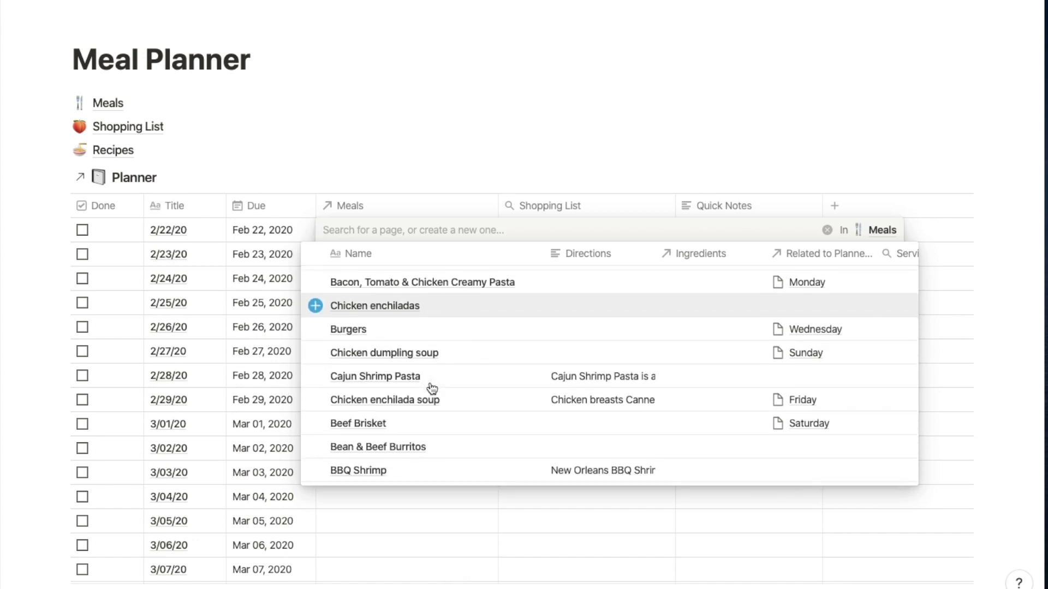
pyautogui.scroll(-4, 432, 388)
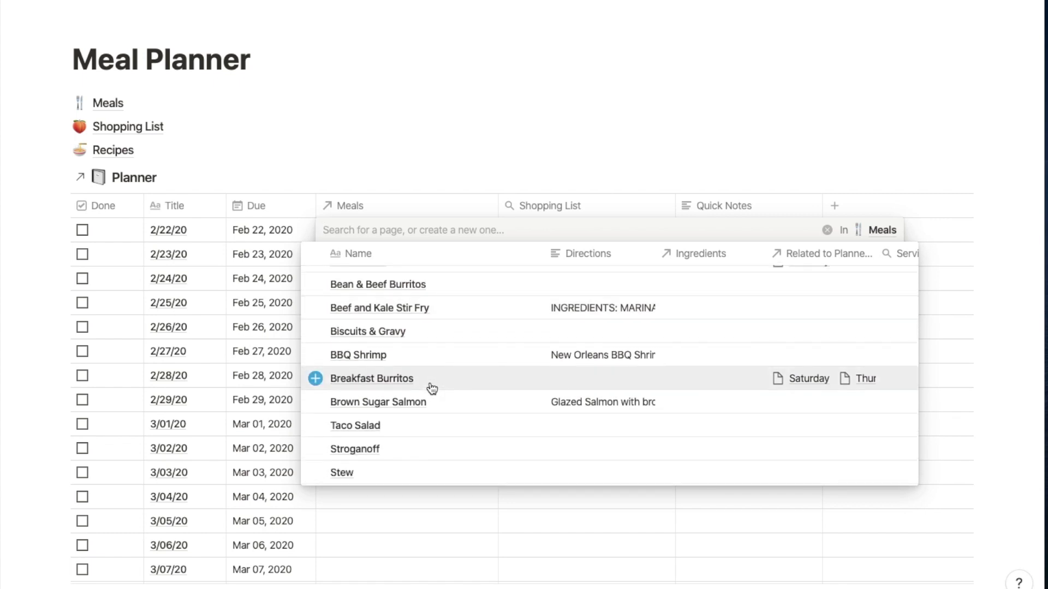
pyautogui.scroll(-1, 430, 388)
pyautogui.press('Escape')
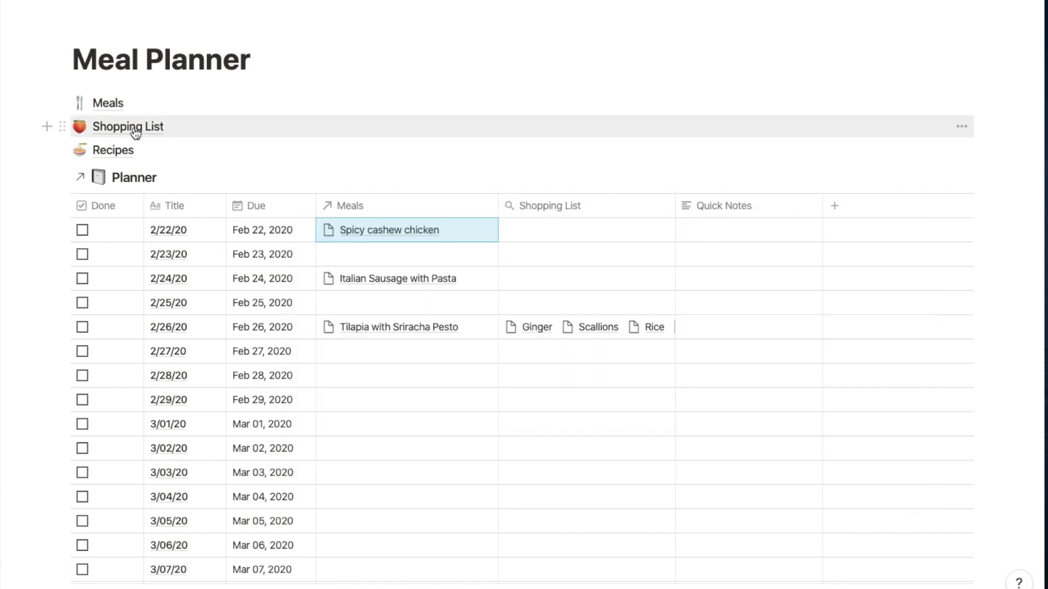
# In the Shopping List, set the pantry servings of Shredded Cheddar Cheese and Shredded Mozzarella Cheese to 1 bag each
pyautogui.click(133, 127)
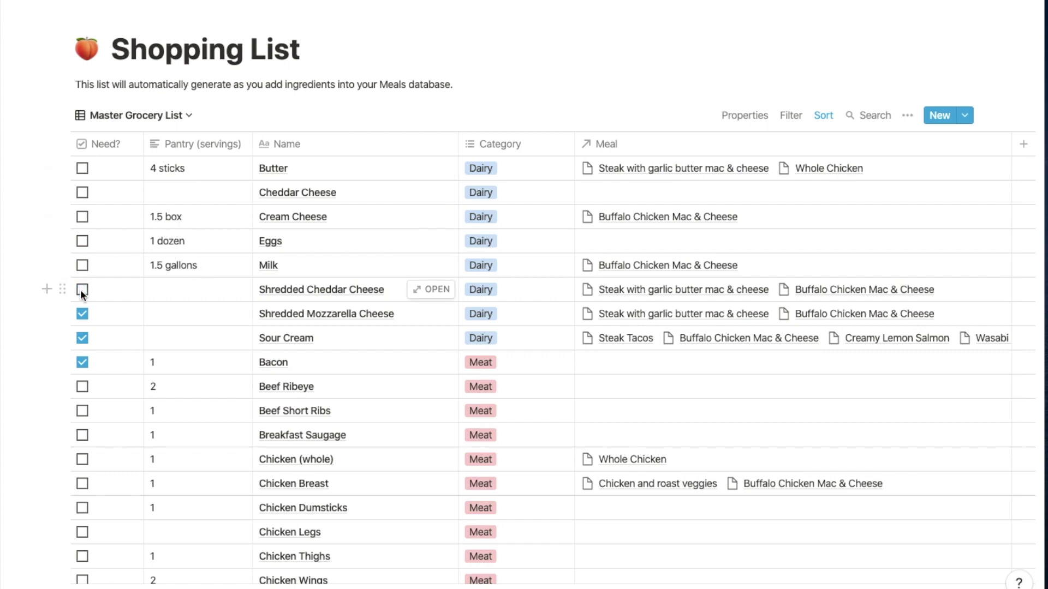
pyautogui.click(192, 288)
pyautogui.write('1')
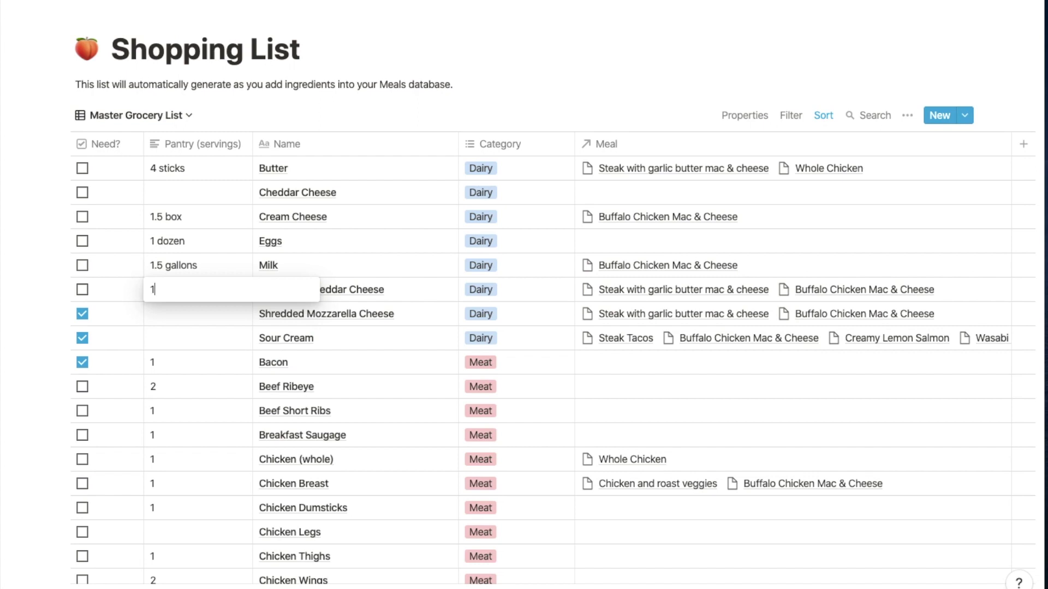
pyautogui.write(' bag')
pyautogui.press('Return')
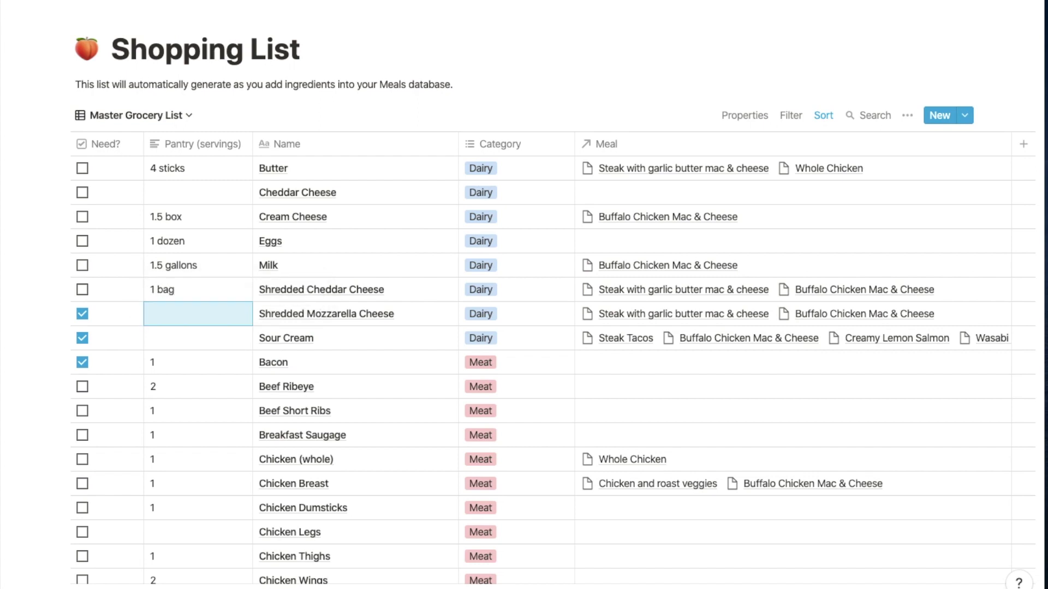
pyautogui.write('1 bag')
pyautogui.press('Return')
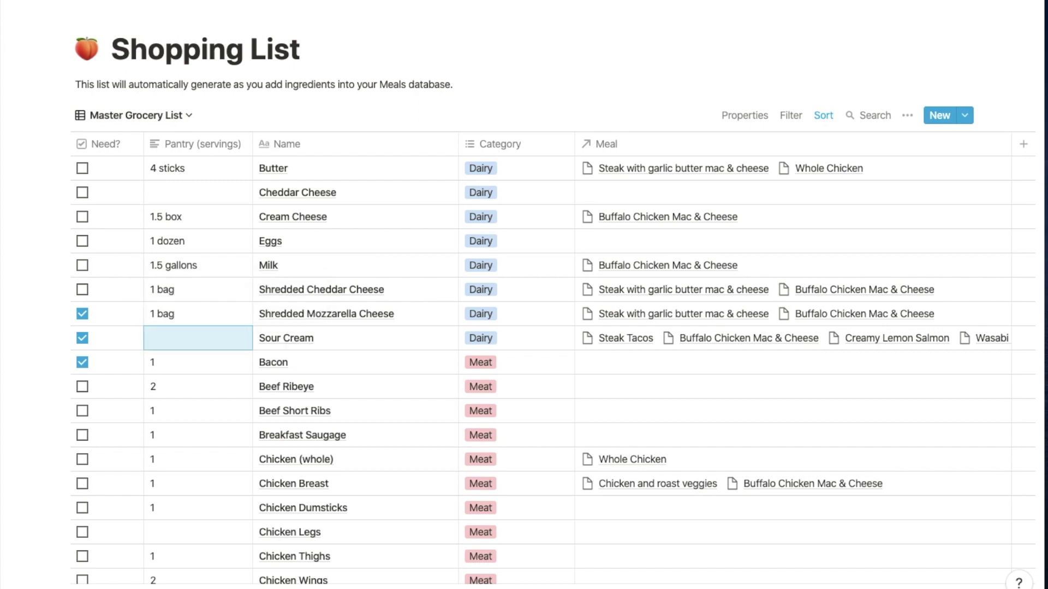
# Set the pantry servings of Sour Cream to 6oz
pyautogui.write('1 sma')
pyautogui.press('BackSpace')
pyautogui.press('BackSpace')
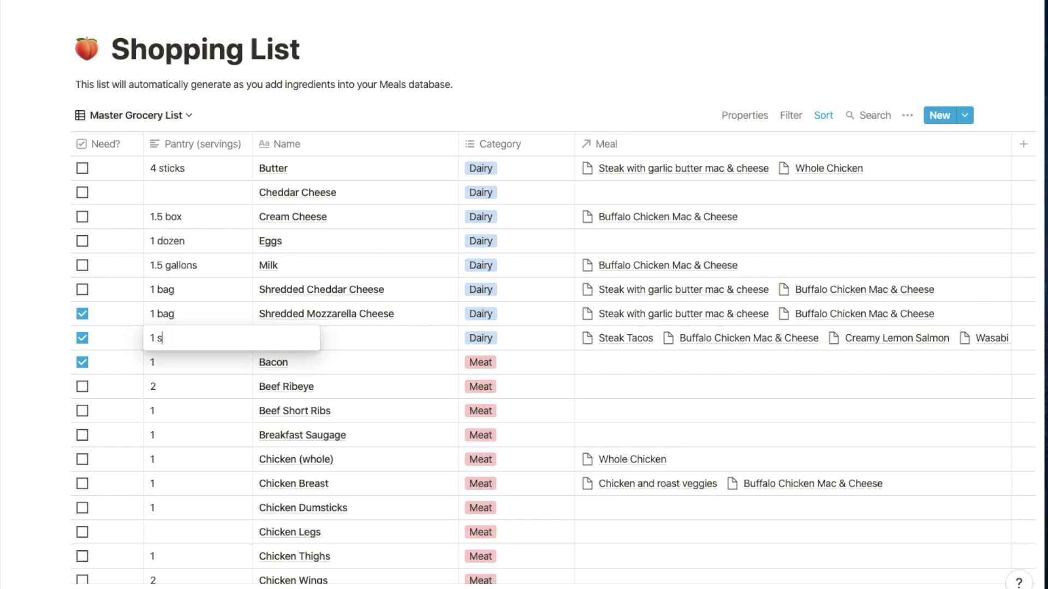
pyautogui.write('6oz')
pyautogui.press('Return')
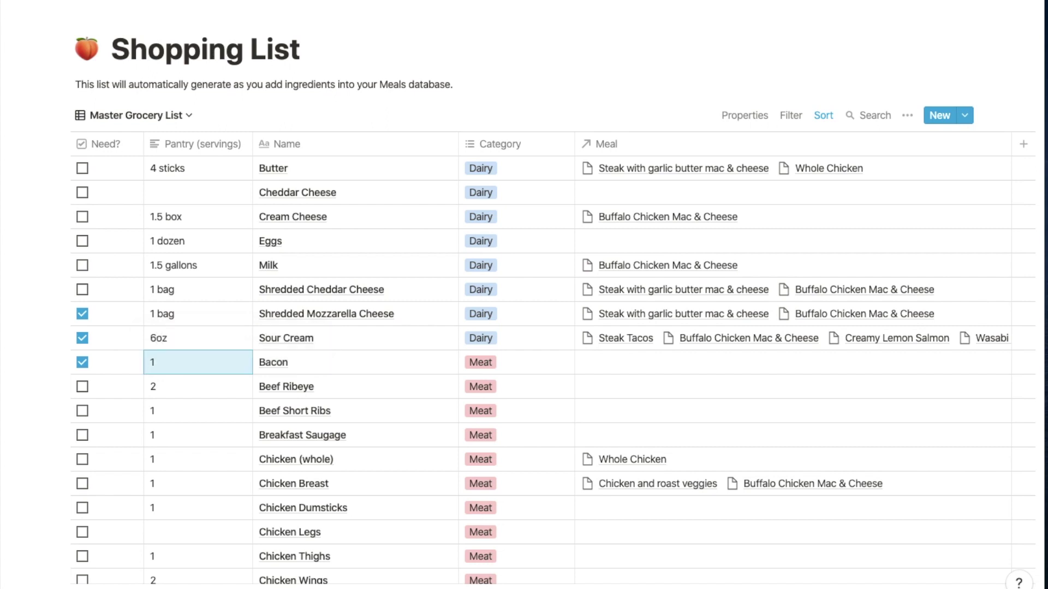
# Clear the Need? mark for Sour Cream, Shredded Mozzarella Cheese and Bacon
pyautogui.click(83, 339)
pyautogui.click(81, 322)
pyautogui.click(82, 363)
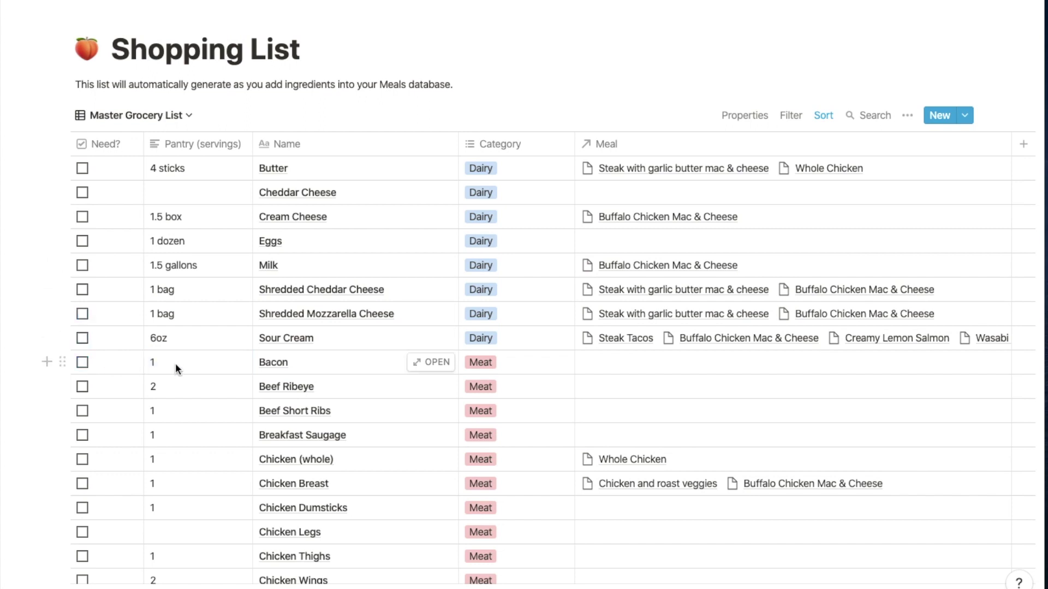
# Set the pantry servings of Bacon to 7 and of Cheddar Cheese to 1 bag
pyautogui.click(176, 363)
pyautogui.press('Return')
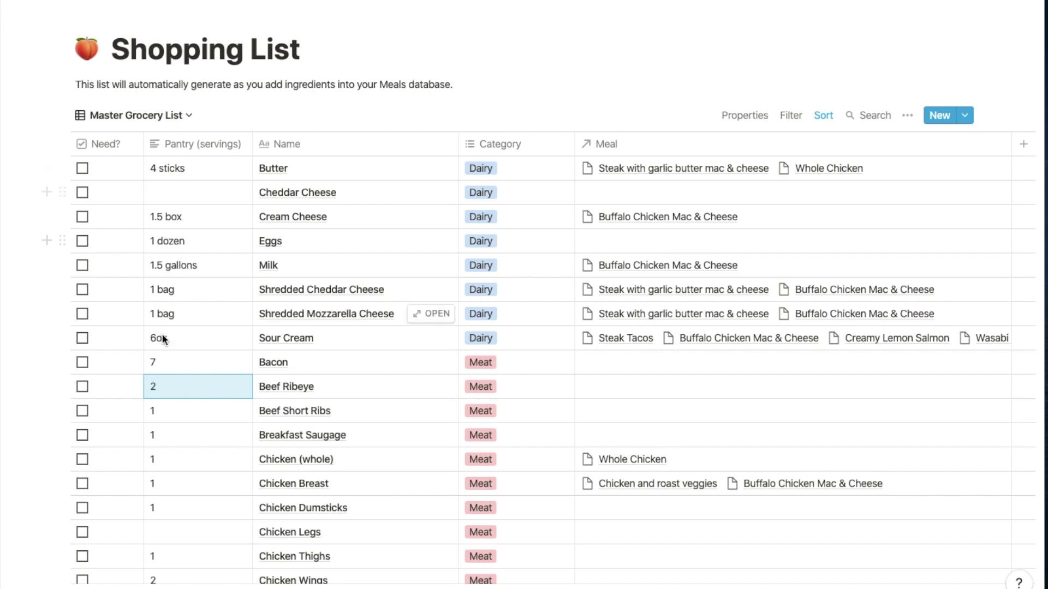
pyautogui.click(179, 190)
pyautogui.write('1 bag')
pyautogui.press('Return')
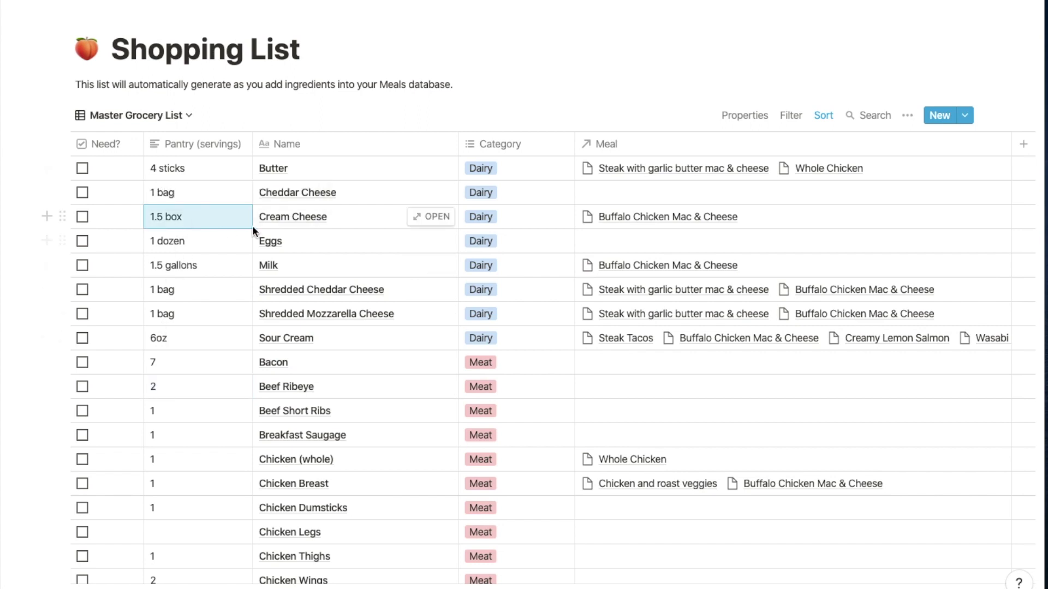
# Change the pantry servings of Cream Cheese to 1 box
pyautogui.scroll(-3, 201, 352)
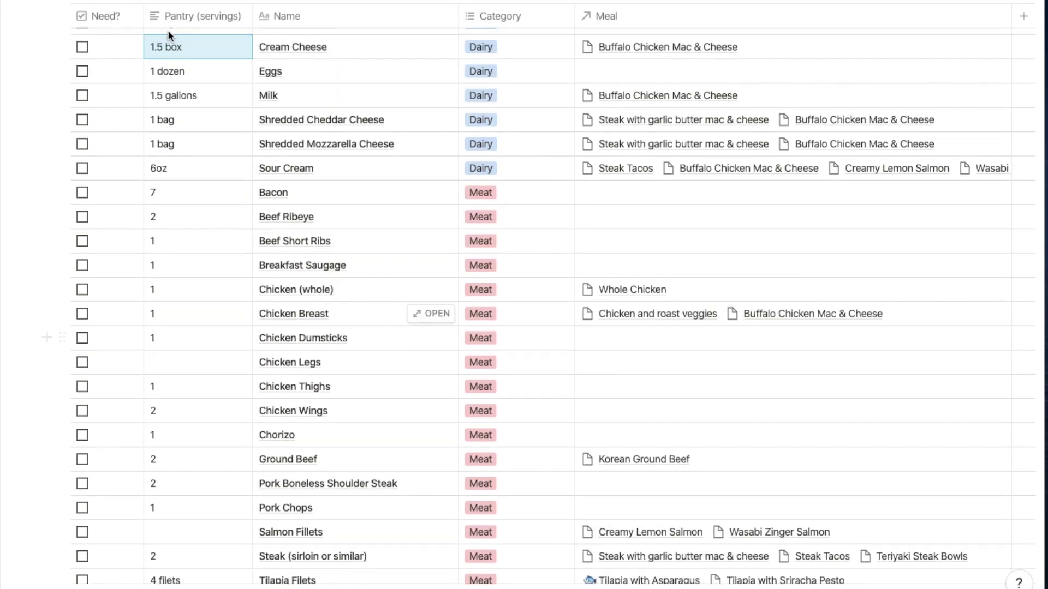
pyautogui.click(159, 39)
pyautogui.press('BackSpace')
pyautogui.press('BackSpace')
pyautogui.press('BackSpace')
pyautogui.press('BackSpace')
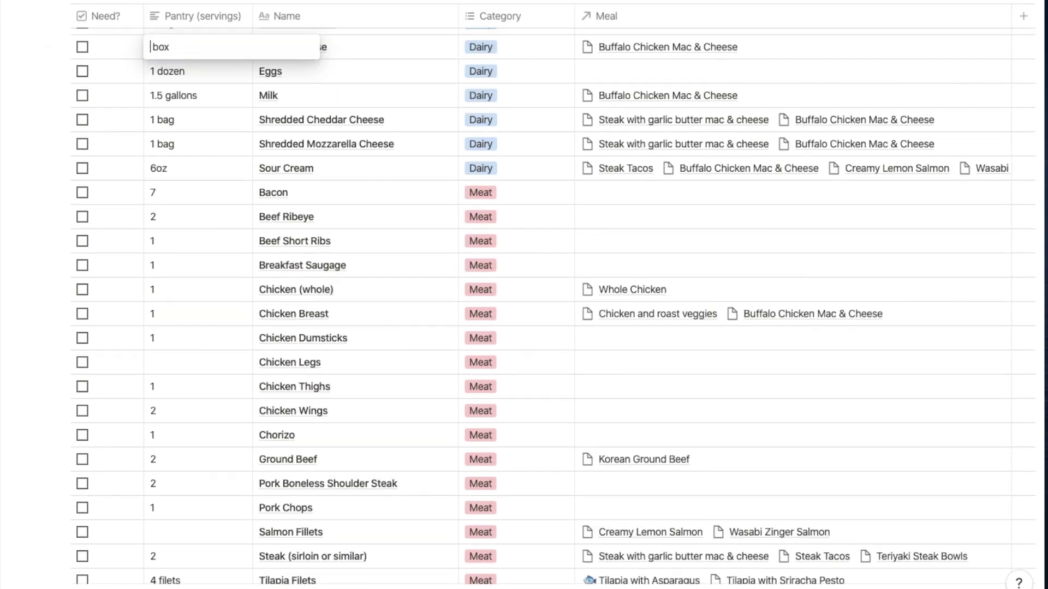
pyautogui.write('1')
pyautogui.press('Return')
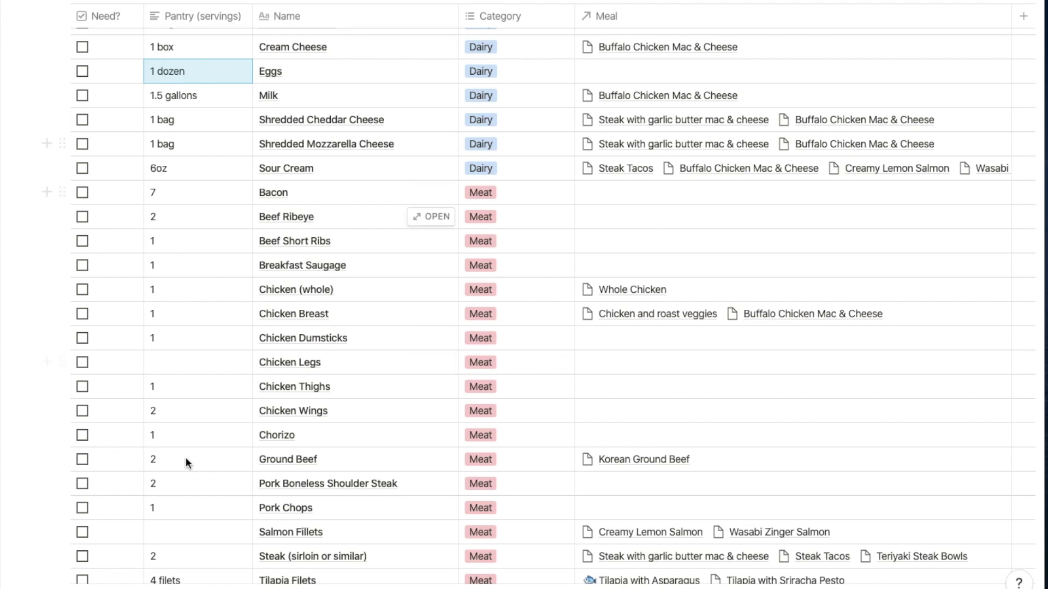
# Link the Spicy cashew chicken meal to Chicken Breast in the Shopping List
pyautogui.scroll(-2, 185, 457)
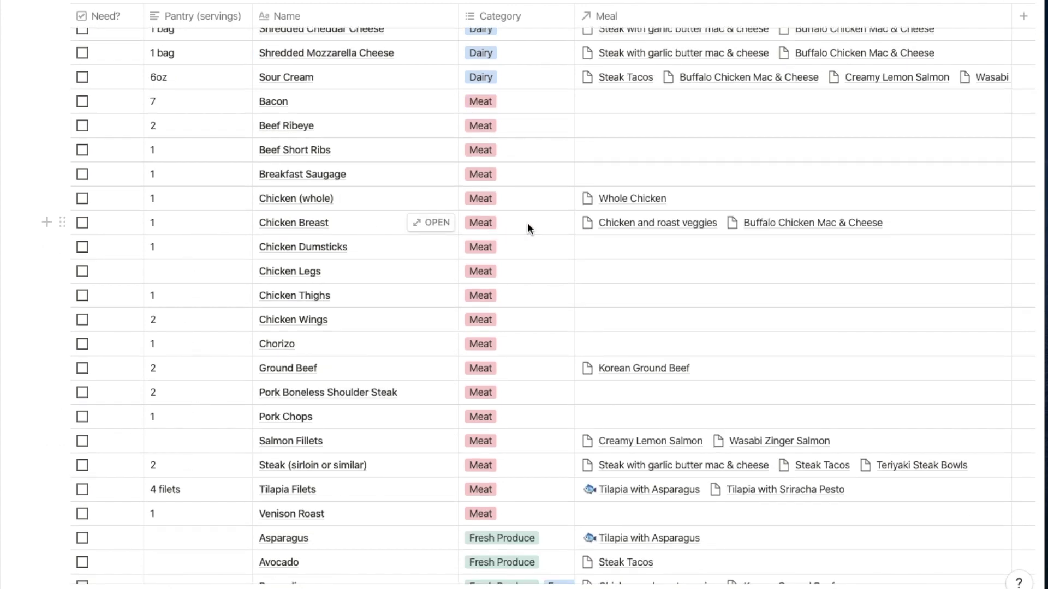
pyautogui.click(921, 224)
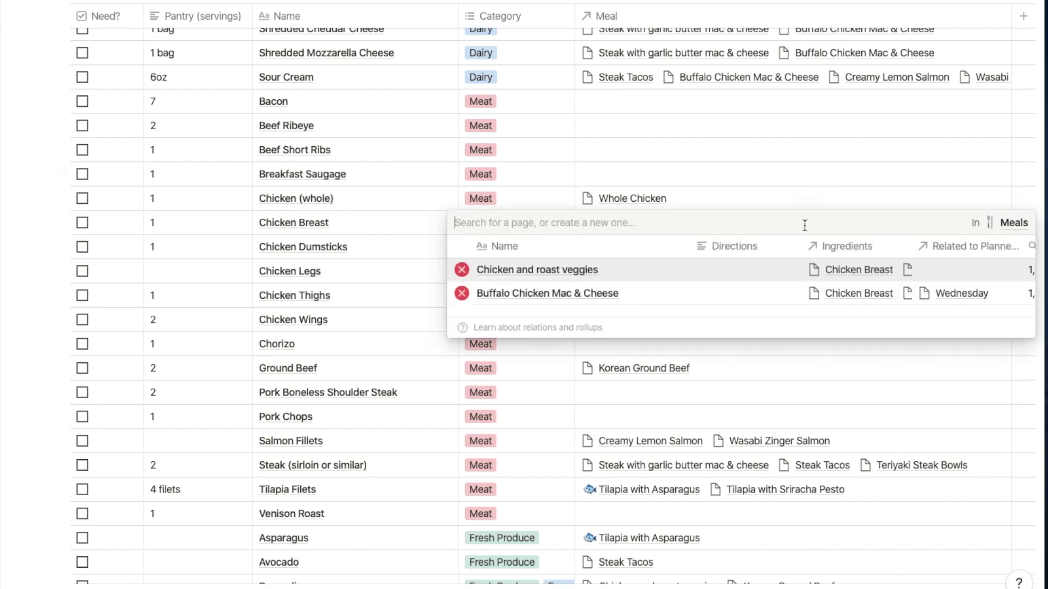
pyautogui.write('chicken')
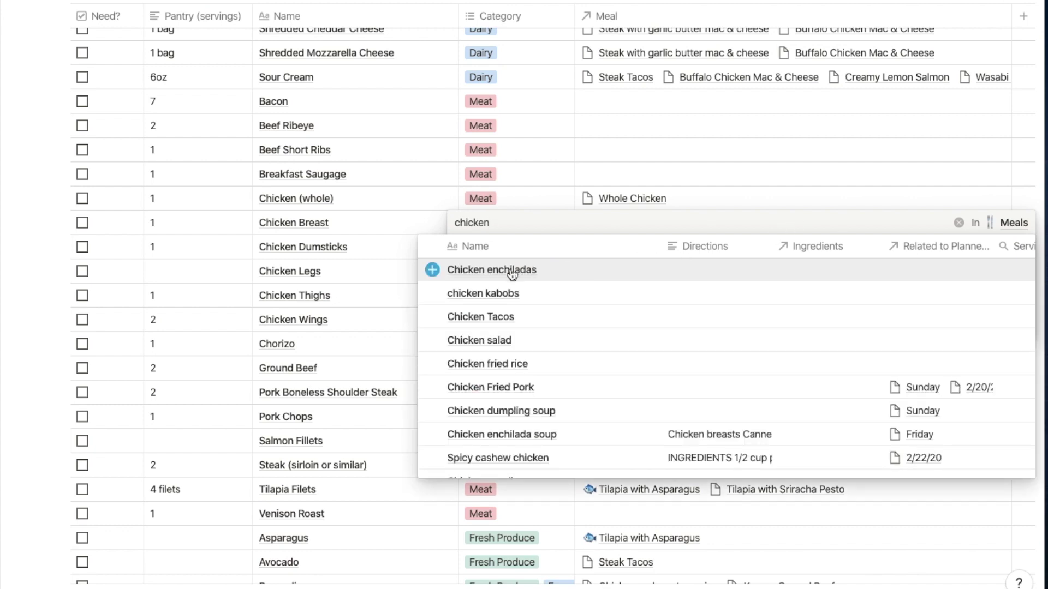
pyautogui.scroll(-3, 538, 334)
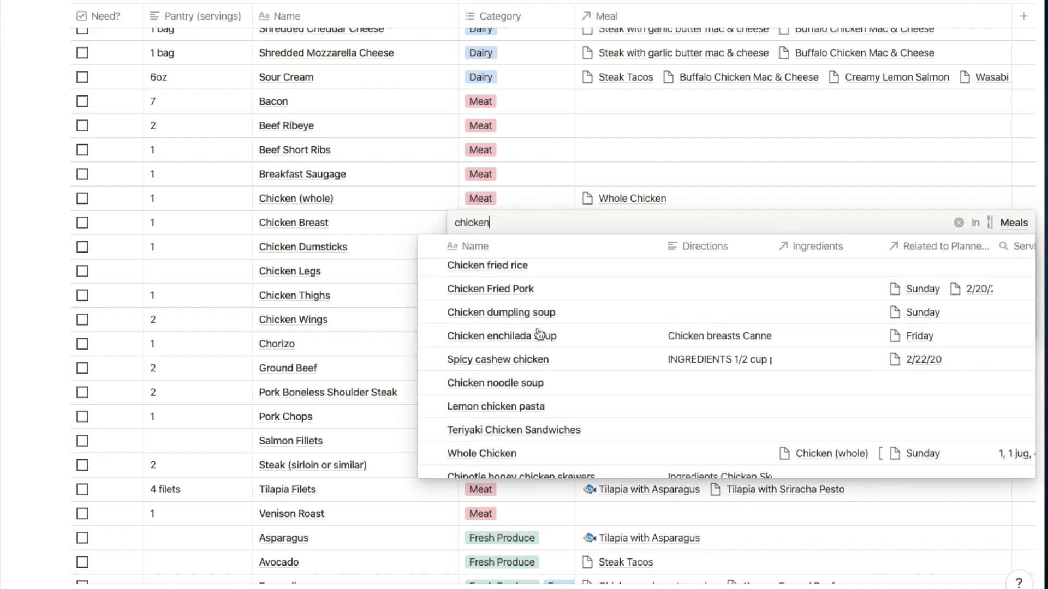
pyautogui.click(457, 359)
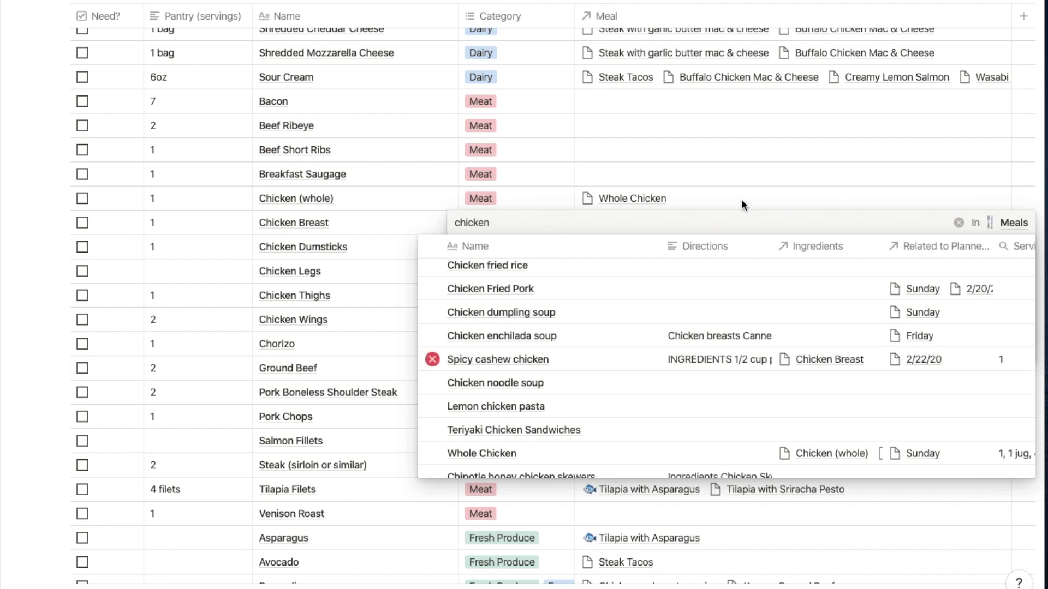
pyautogui.press('Escape')
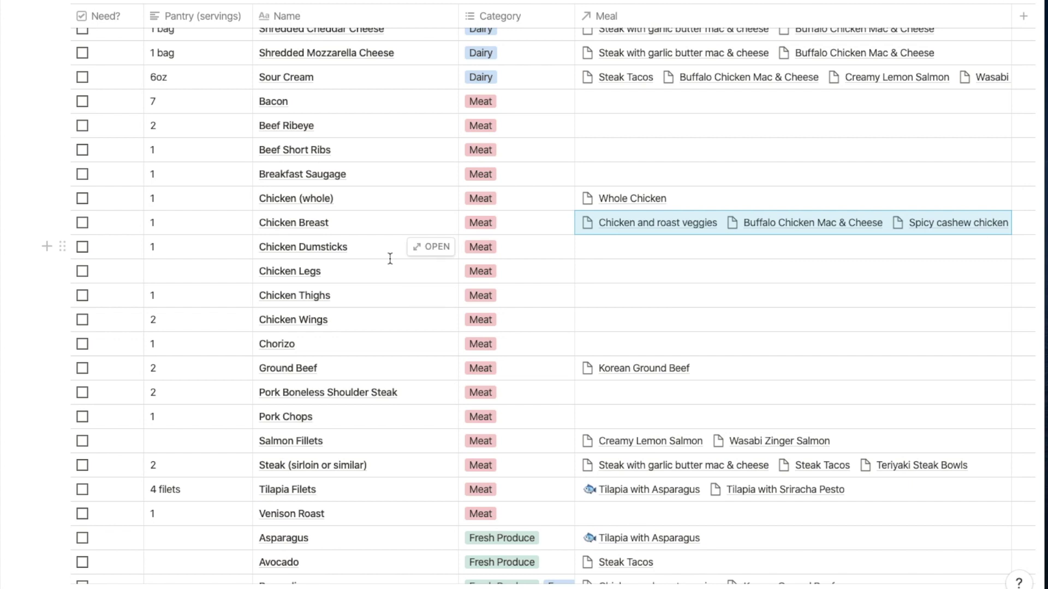
# Look through the remaining Shopping List rows and the Meal Planner's scheduled meals, checking the meal linked to 2/29/20
pyautogui.scroll(-3, 390, 258)
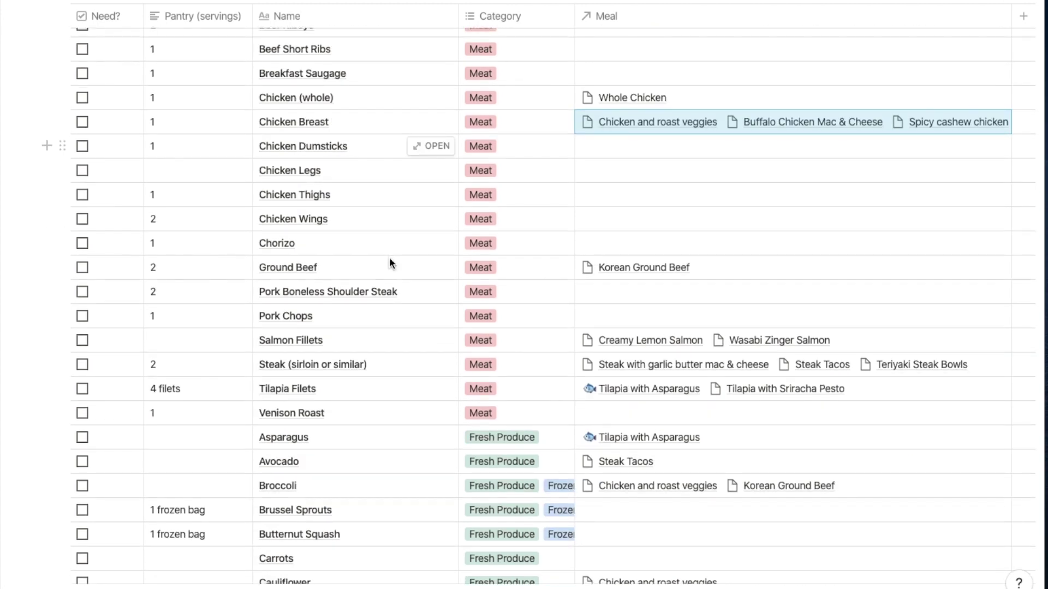
pyautogui.scroll(-6, 390, 263)
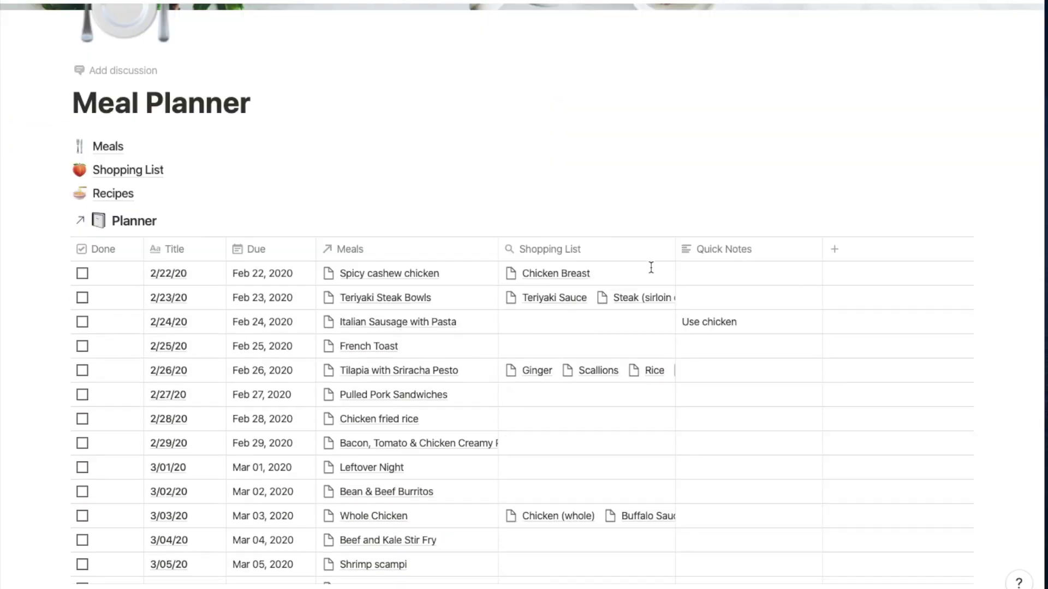
pyautogui.scroll(-6, 651, 268)
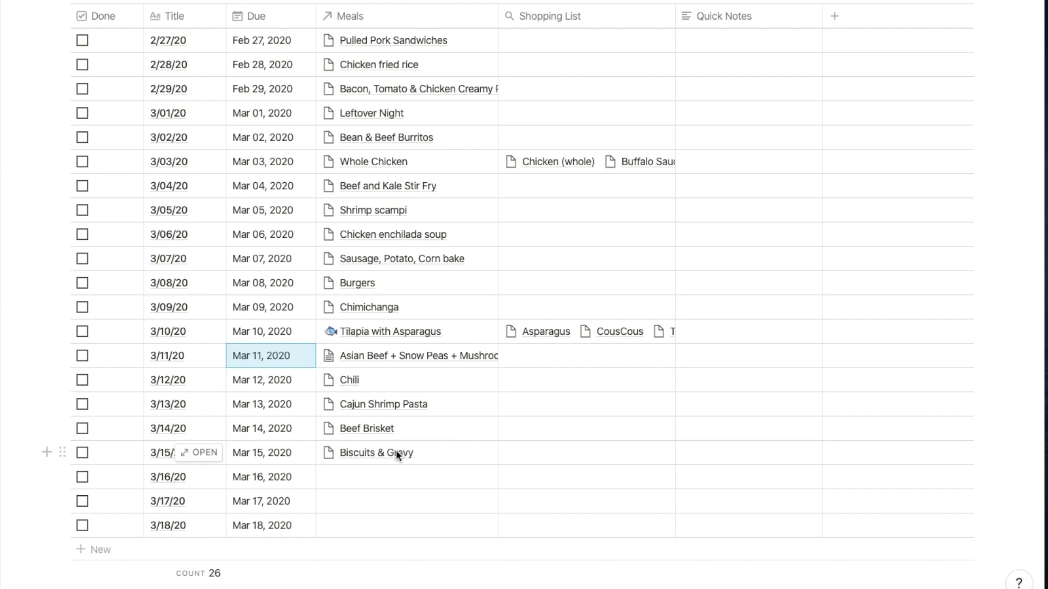
pyautogui.scroll(3, 396, 380)
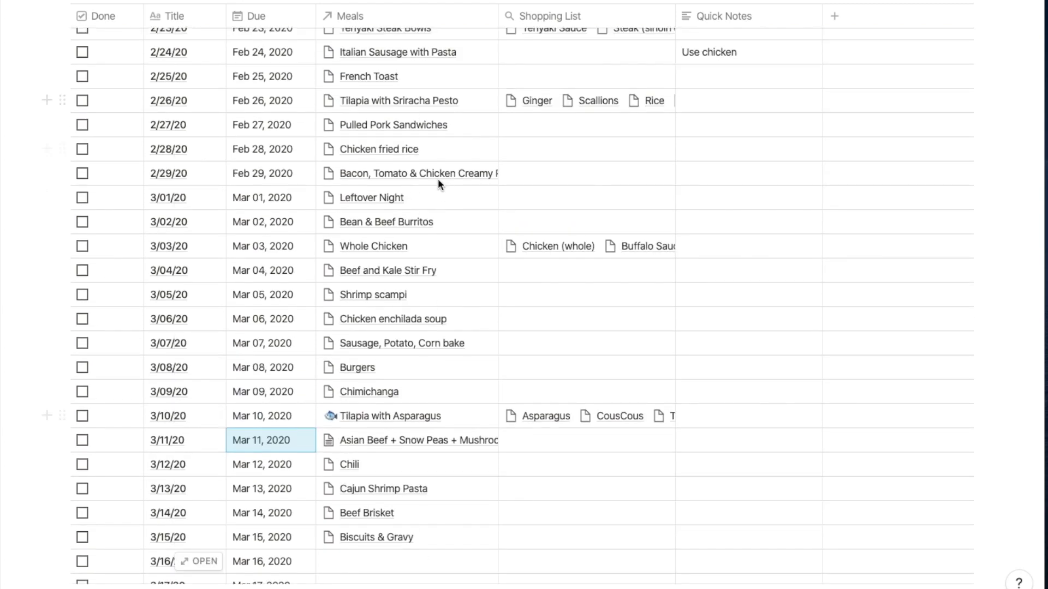
pyautogui.scroll(10, 436, 199)
pyautogui.scroll(-5, 435, 200)
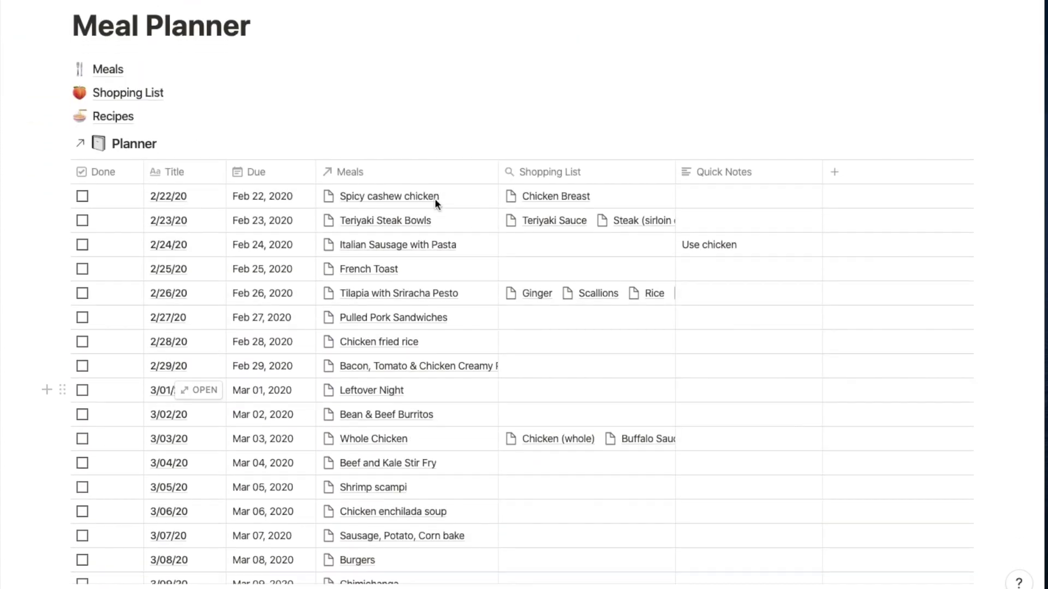
pyautogui.scroll(-4, 434, 199)
pyautogui.scroll(-5, 435, 204)
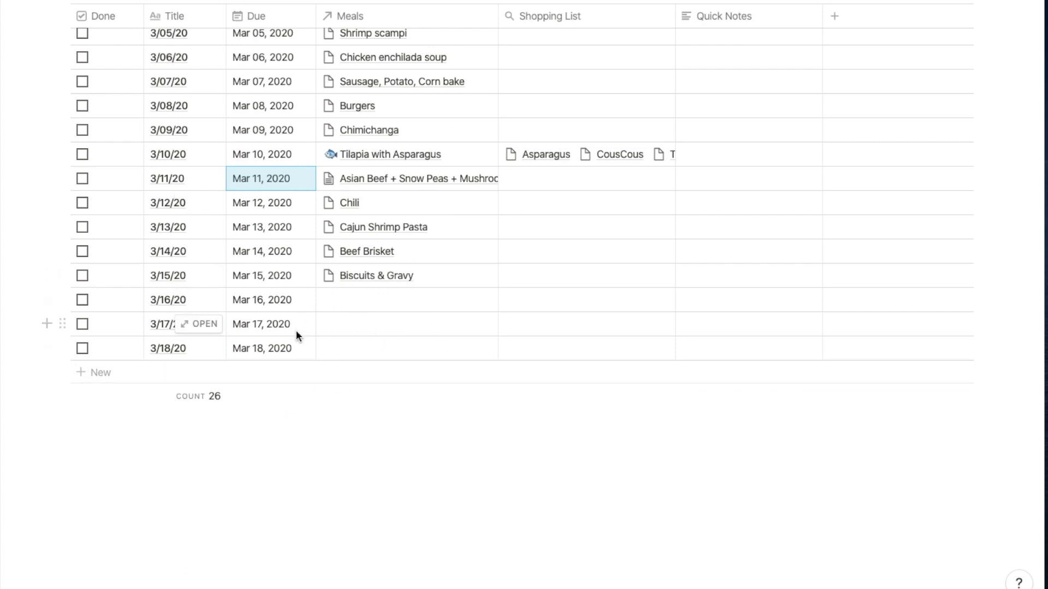
pyautogui.scroll(5, 296, 330)
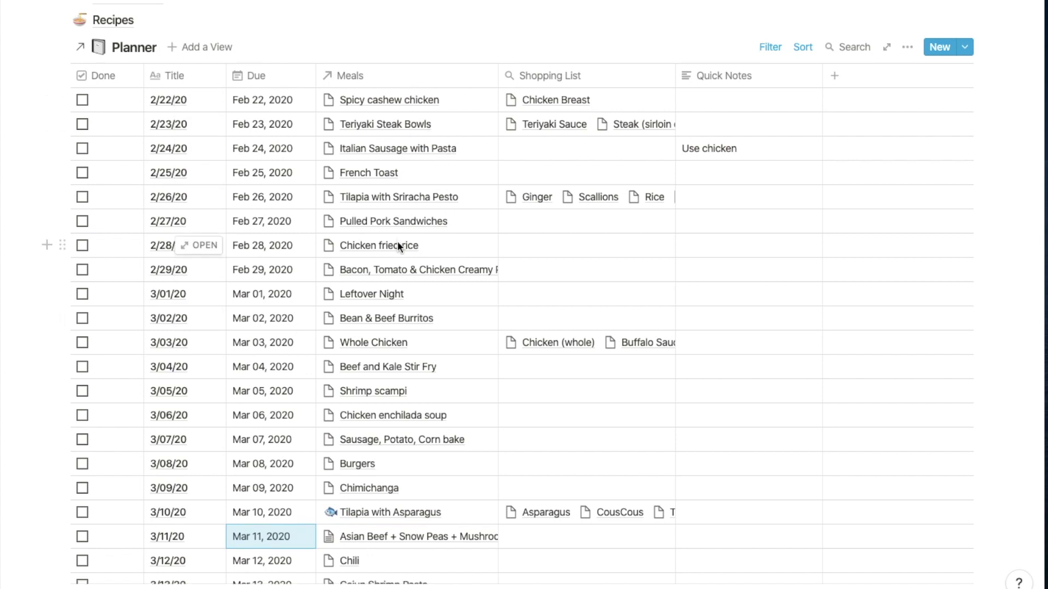
pyautogui.scroll(-3, 397, 241)
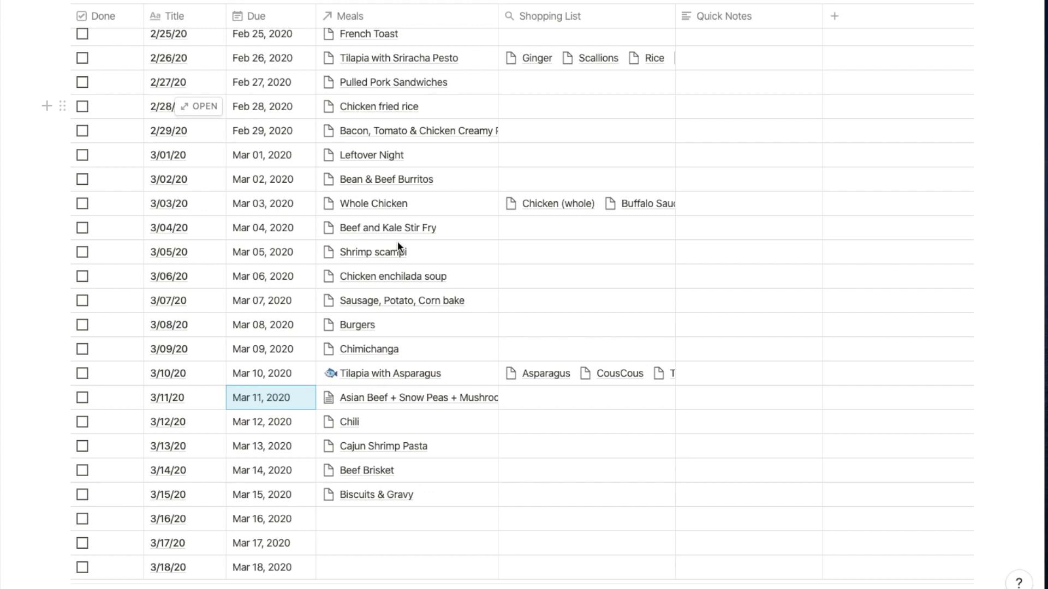
pyautogui.scroll(1, 398, 241)
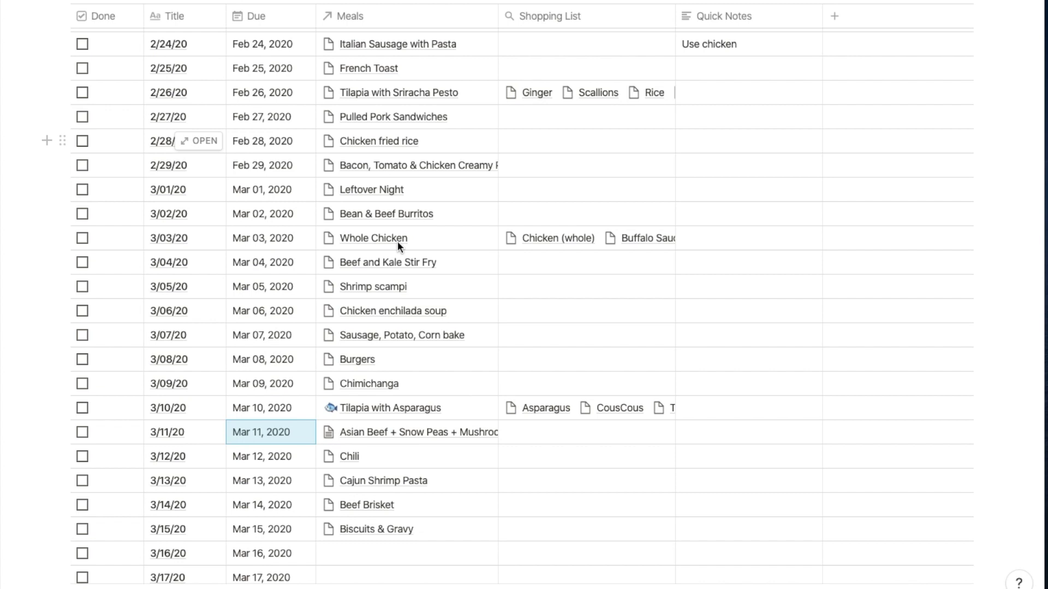
pyautogui.scroll(1, 397, 240)
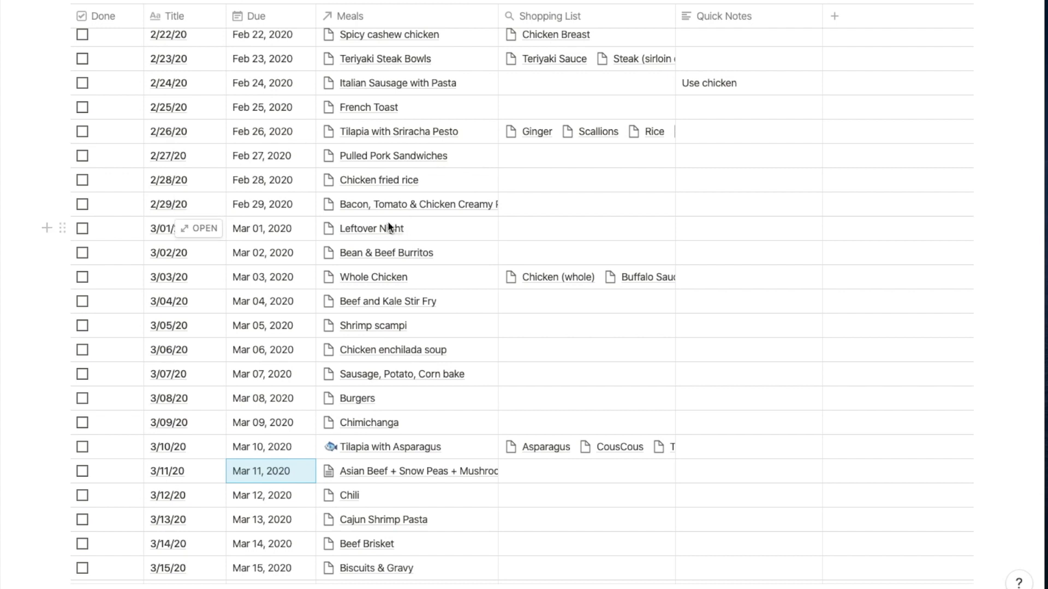
pyautogui.click(397, 207)
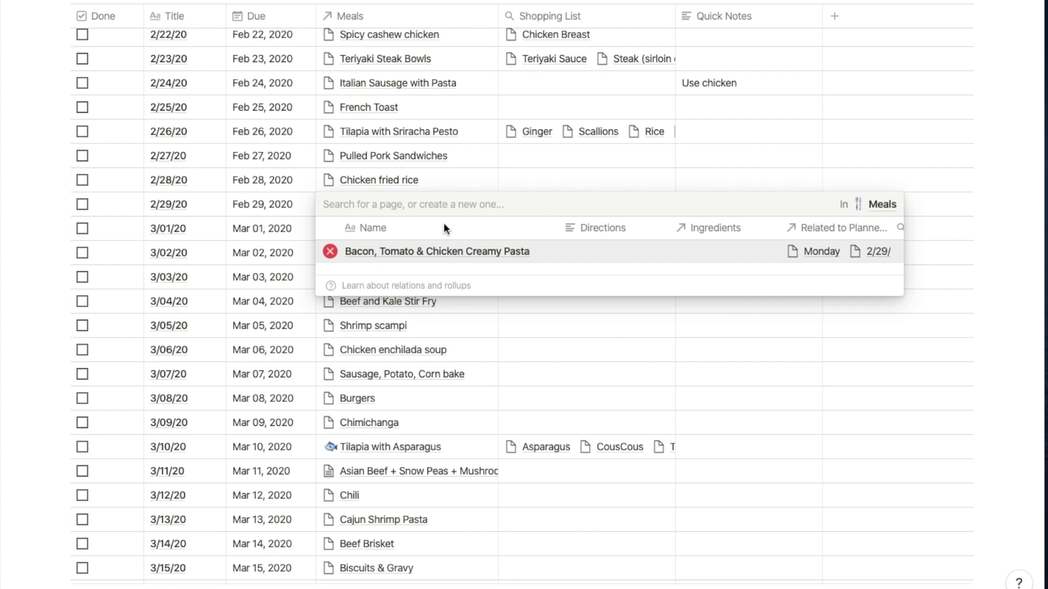
pyautogui.click(259, 244)
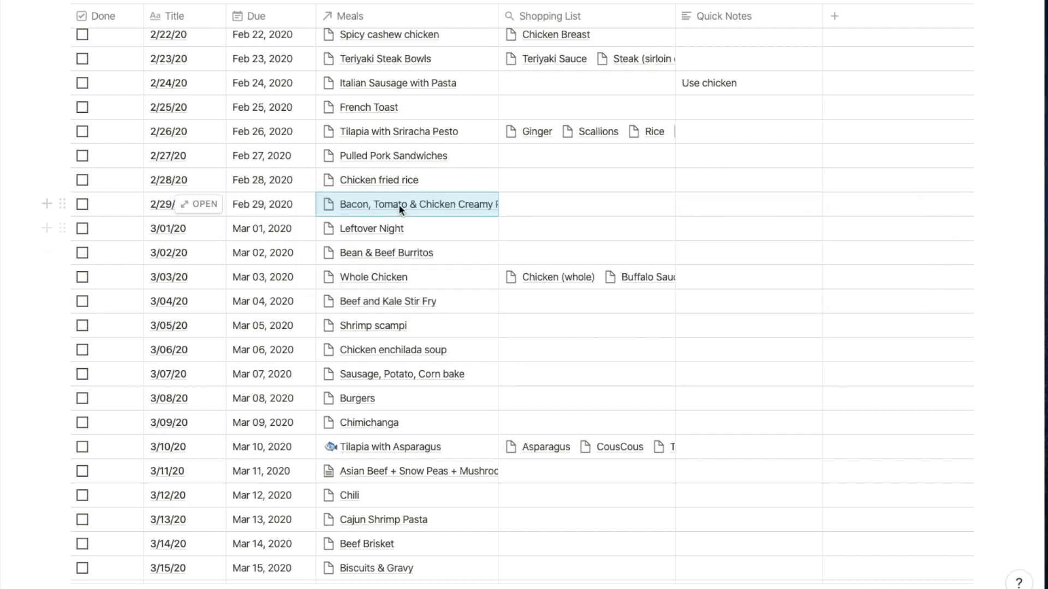
# Return to The Hub and switch its Planner from Task View to the Master Calendar view
pyautogui.scroll(2, 397, 221)
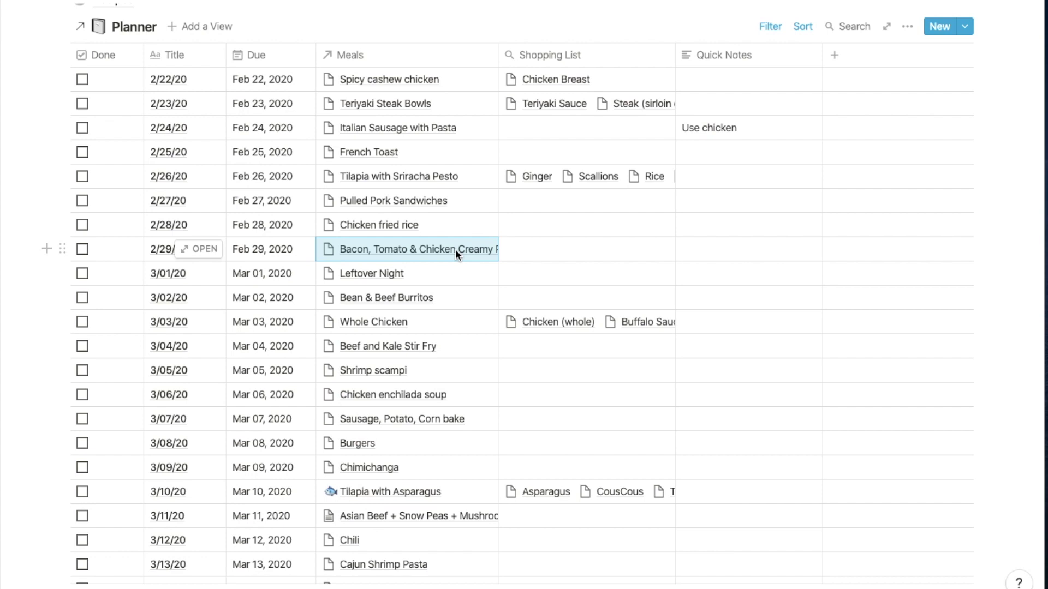
pyautogui.scroll(5, 152, 199)
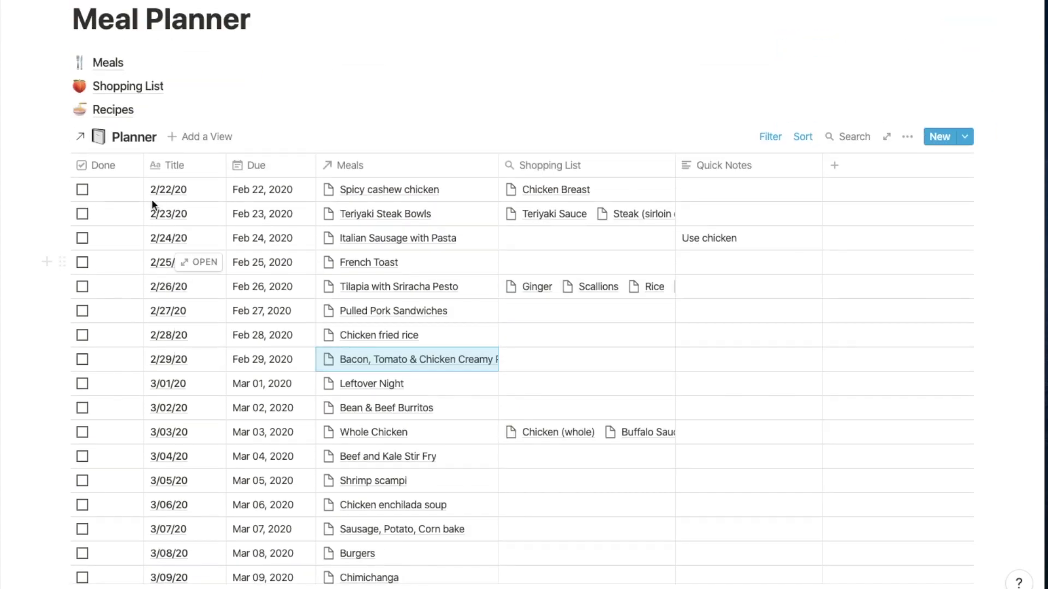
pyautogui.scroll(5, 133, 141)
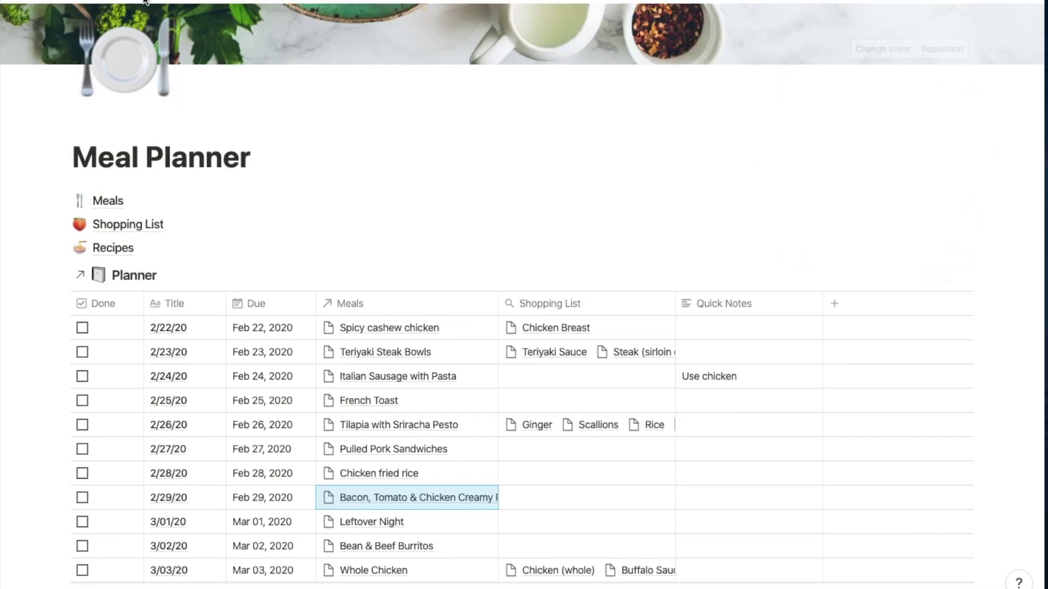
pyautogui.click(144, 1)
pyautogui.scroll(-15, 349, 255)
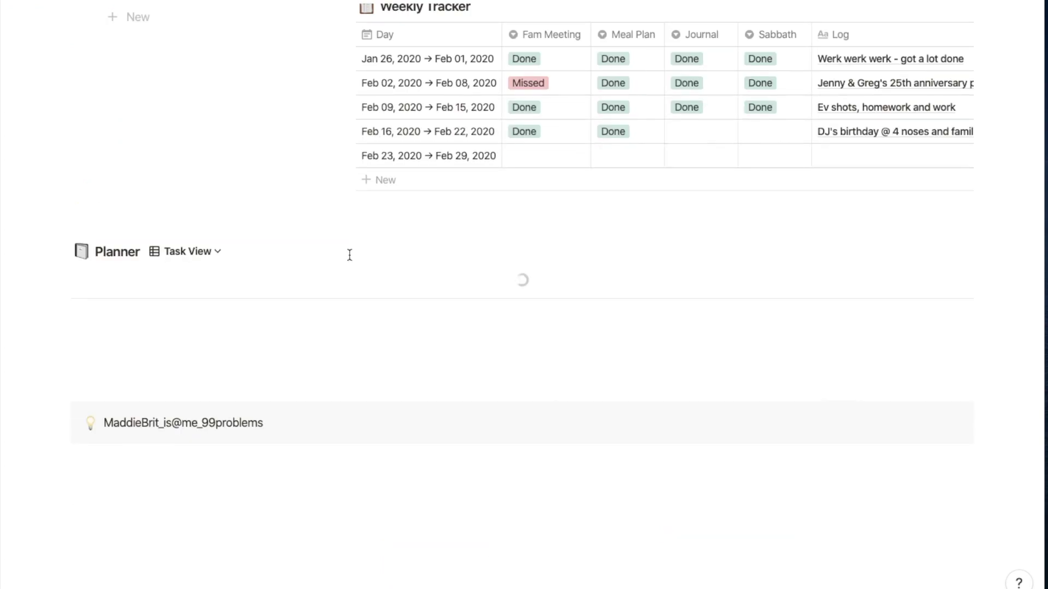
pyautogui.click(175, 251)
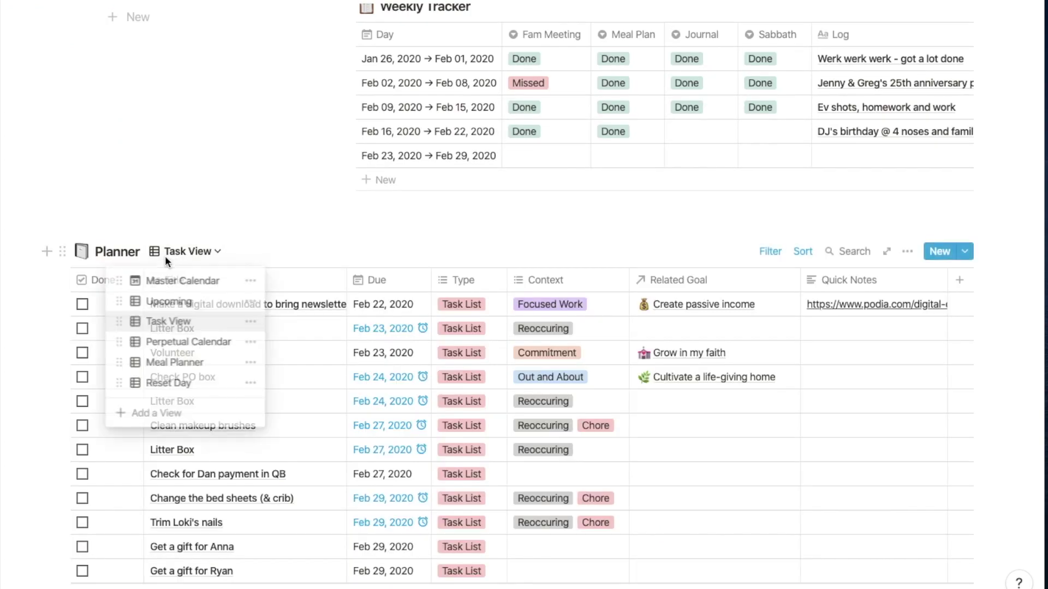
pyautogui.click(178, 281)
# Examine the meals and tasks scheduled for February 22 to 29 on the Master Calendar
pyautogui.scroll(-7, 358, 230)
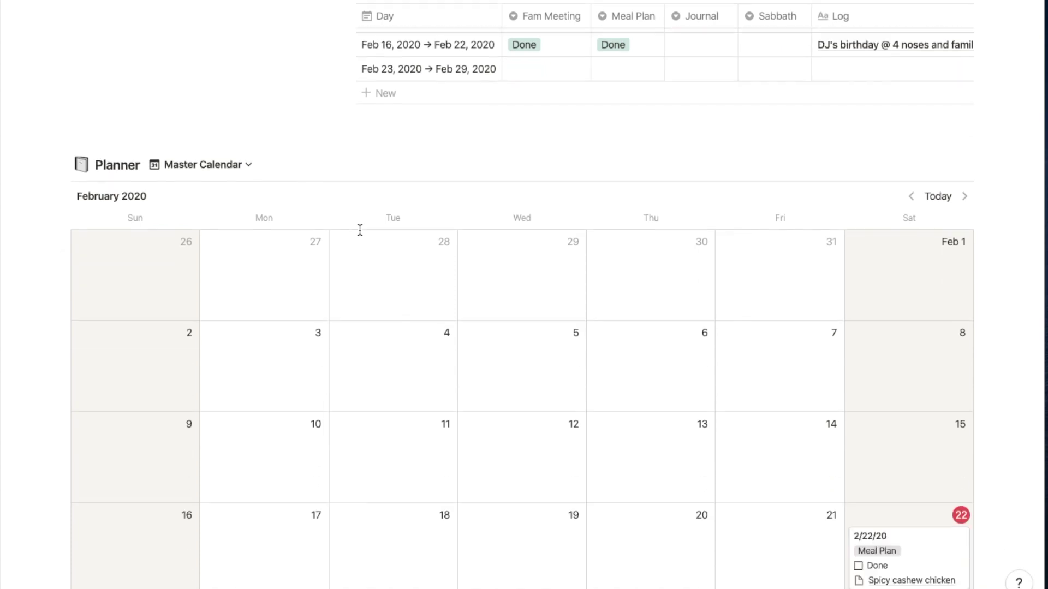
pyautogui.scroll(-2, 360, 235)
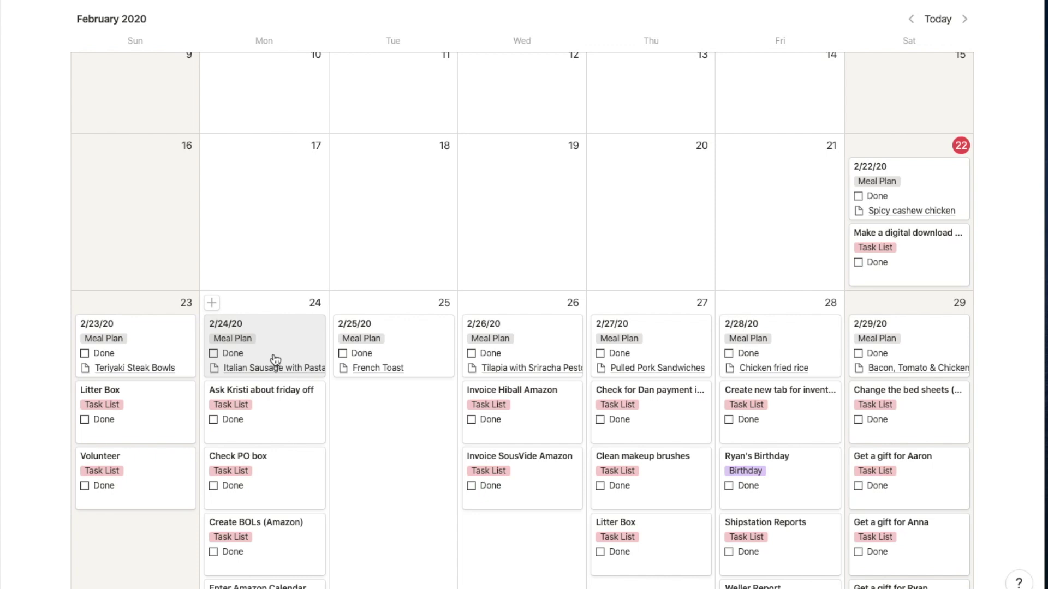
pyautogui.scroll(-6, 892, 390)
pyautogui.scroll(6, 788, 339)
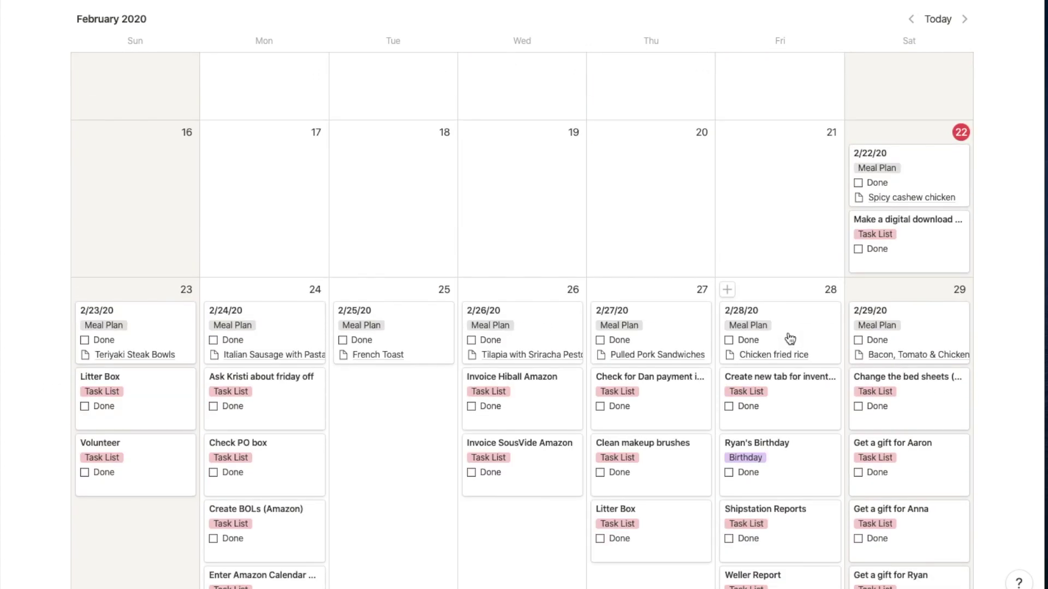
pyautogui.scroll(1, 790, 339)
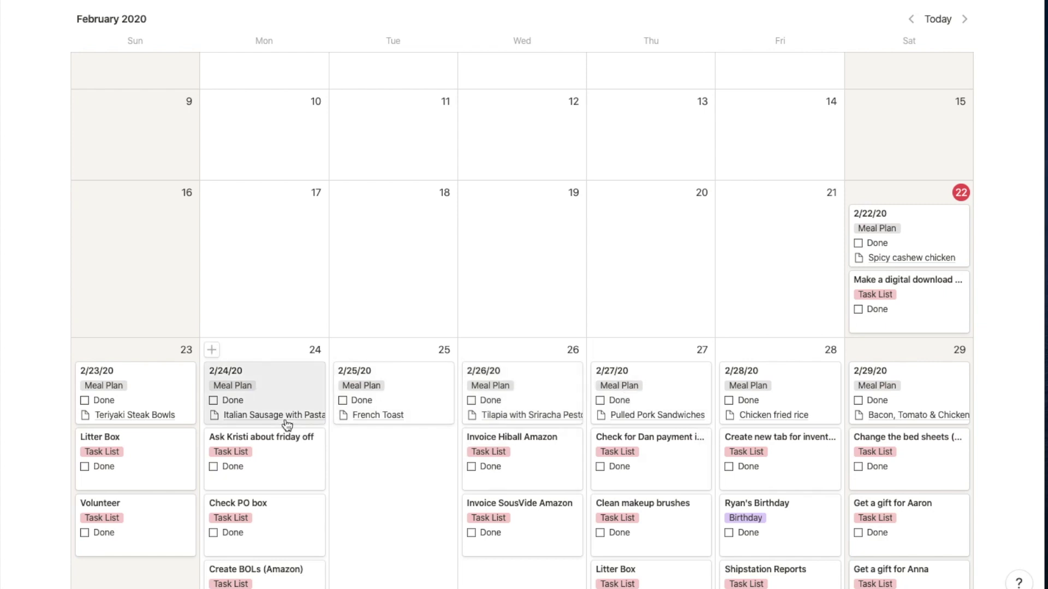
# Open 2020 Content Plans from the Business page and review February's videos and blog posts on the Content Calendar
pyautogui.scroll(2, 552, 311)
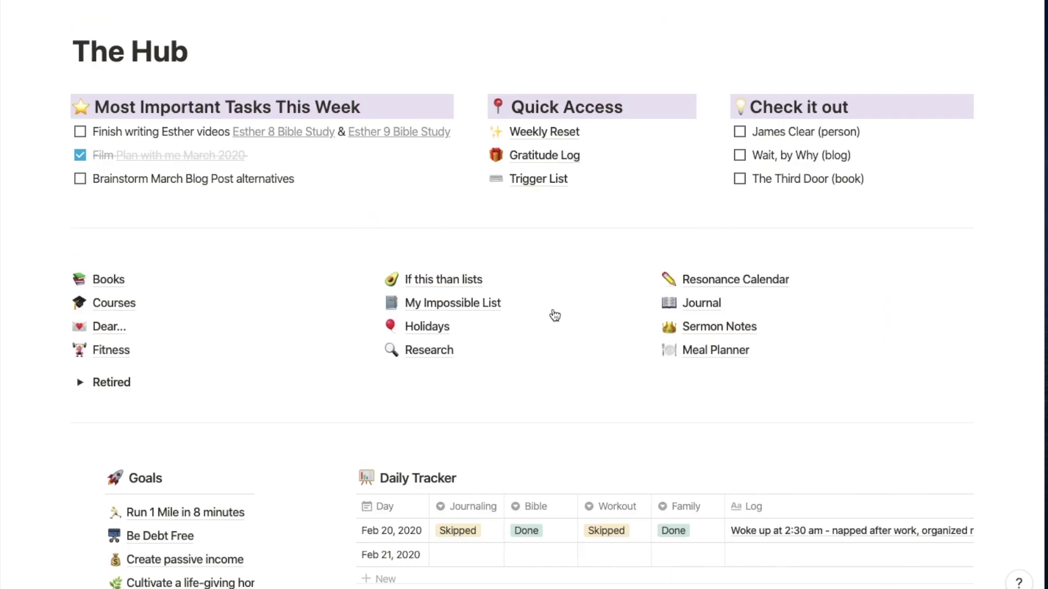
pyautogui.scroll(5, 345, 257)
pyautogui.moveTo(22, 17)
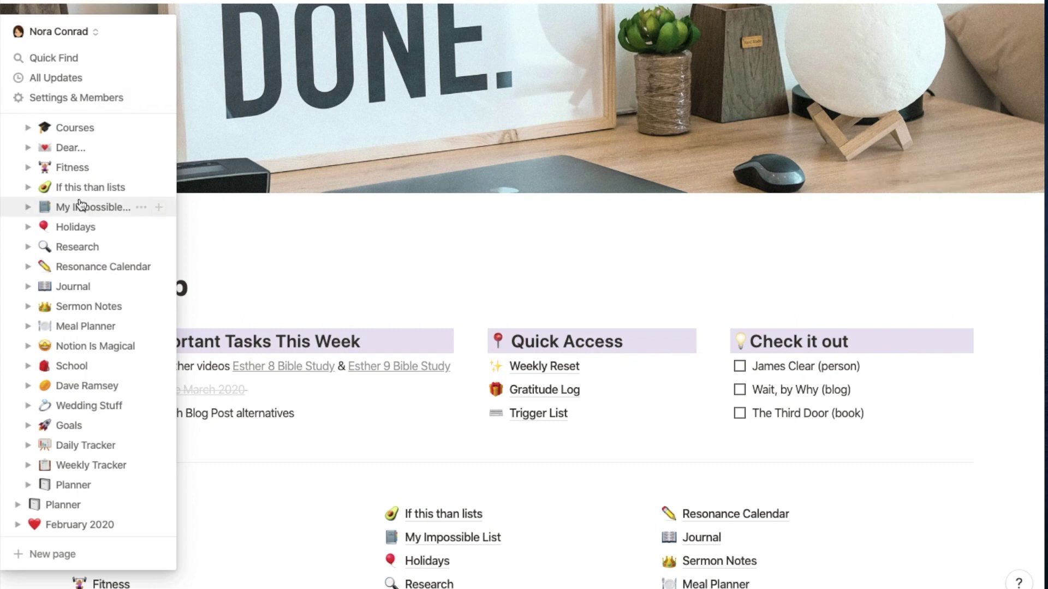
pyautogui.scroll(-5, 83, 212)
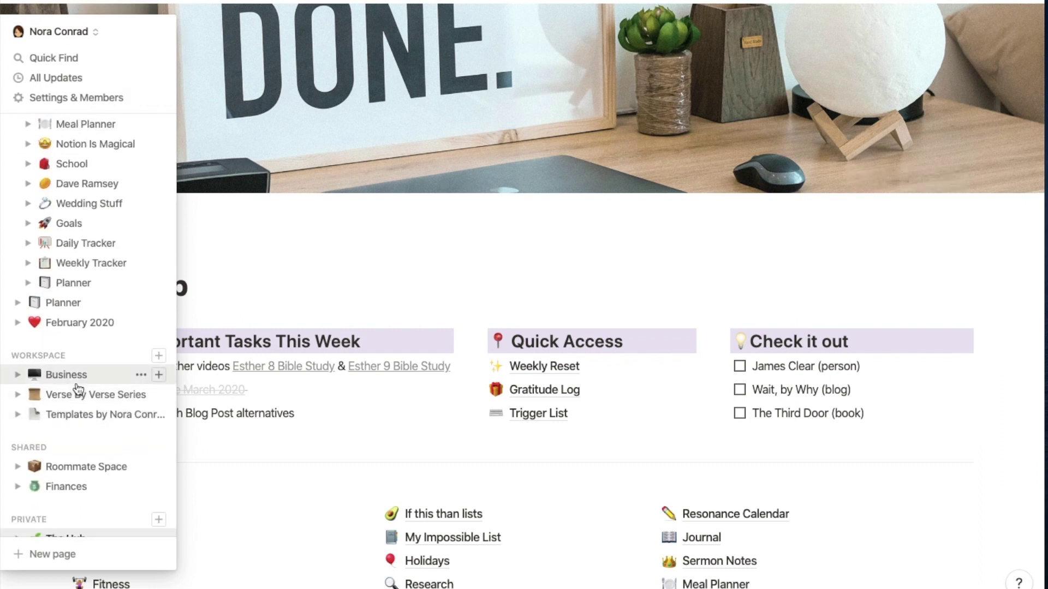
pyautogui.click(76, 377)
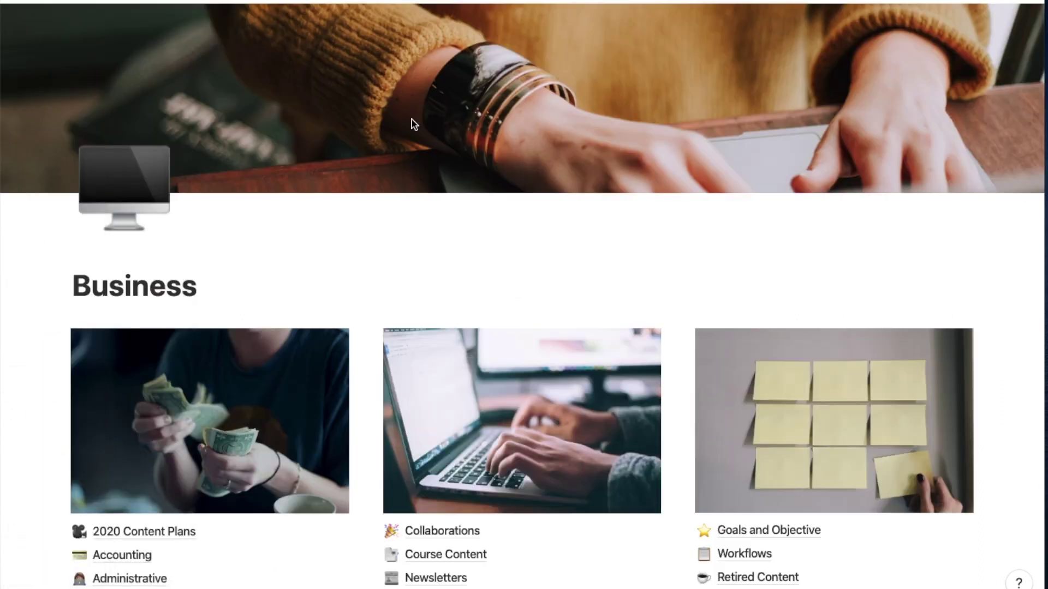
pyautogui.scroll(-3, 327, 244)
pyautogui.click(170, 407)
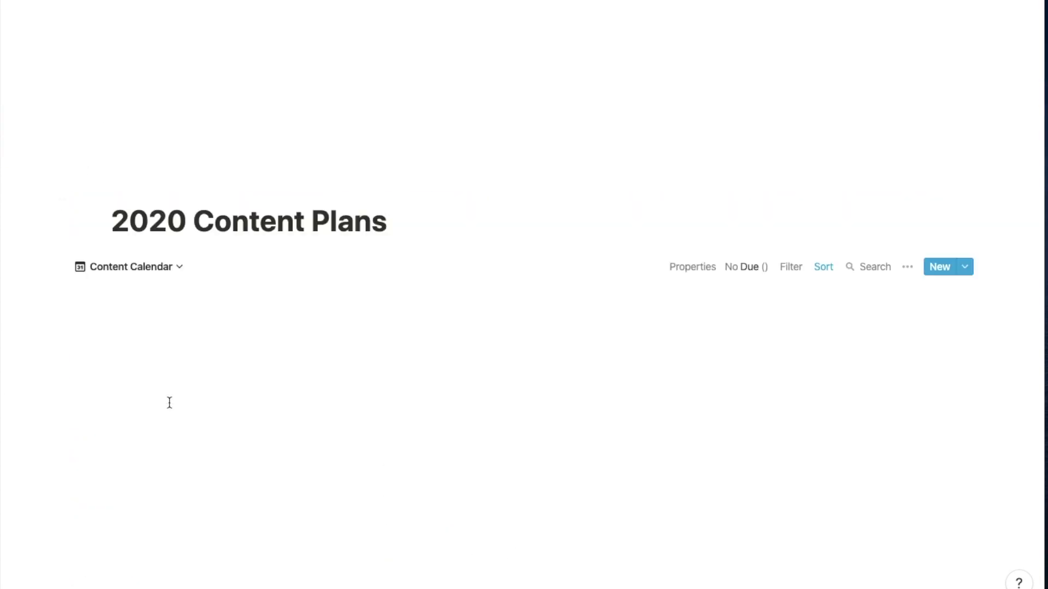
pyautogui.scroll(-5, 308, 276)
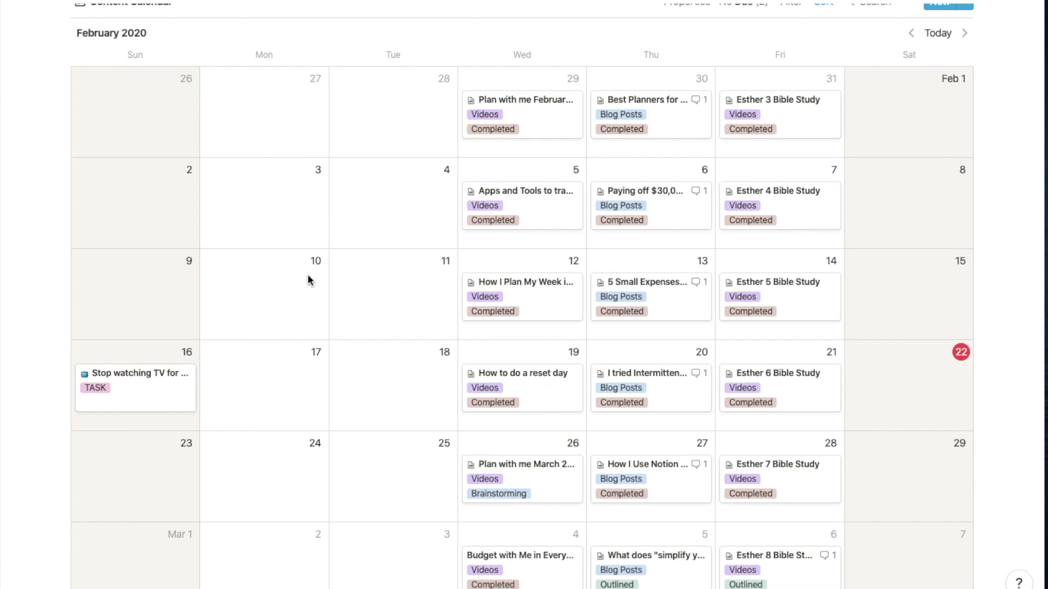
pyautogui.scroll(5, 309, 279)
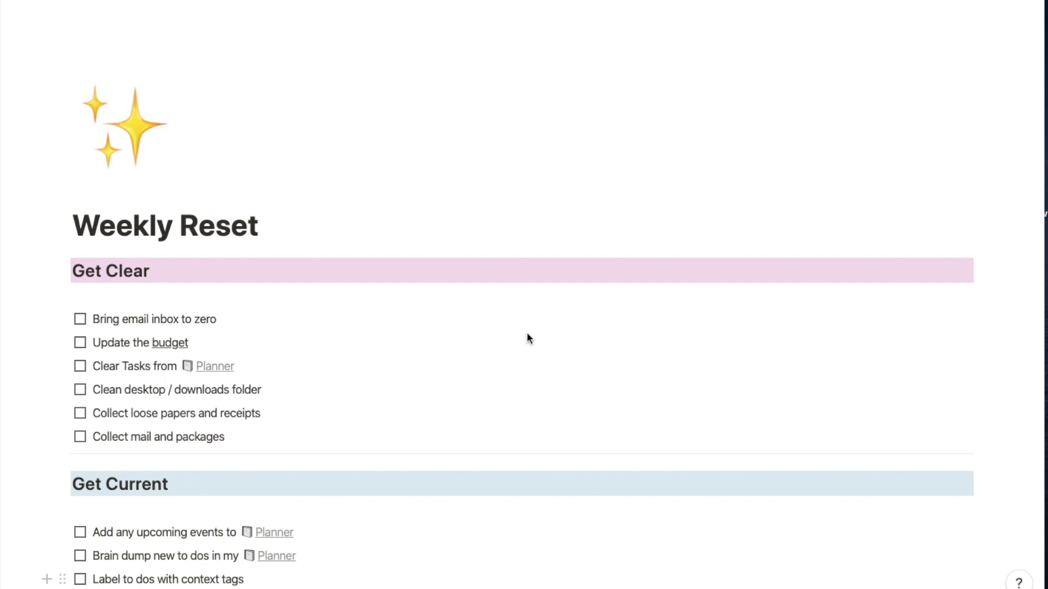
# Review the Get Clear and Get Current checklists on the Weekly Reset page
pyautogui.scroll(-5, 527, 334)
pyautogui.scroll(5, 527, 334)
pyautogui.scroll(-10, 527, 334)
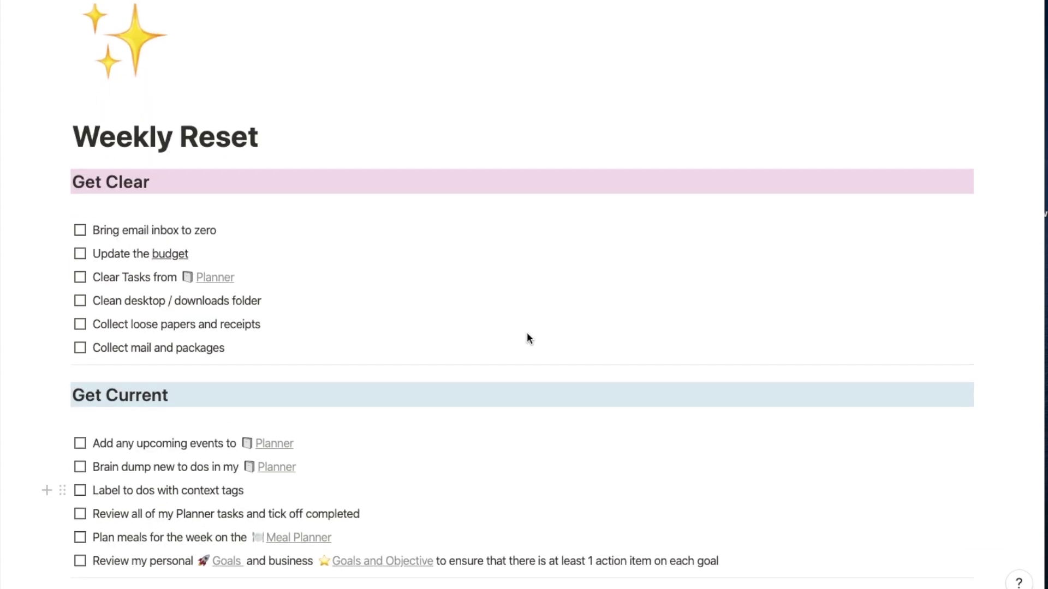
# Advance the Monthly Priorities Planner calendar on the Weekly Reset page to March 2020 and review its scheduled events
pyautogui.scroll(-10, 527, 334)
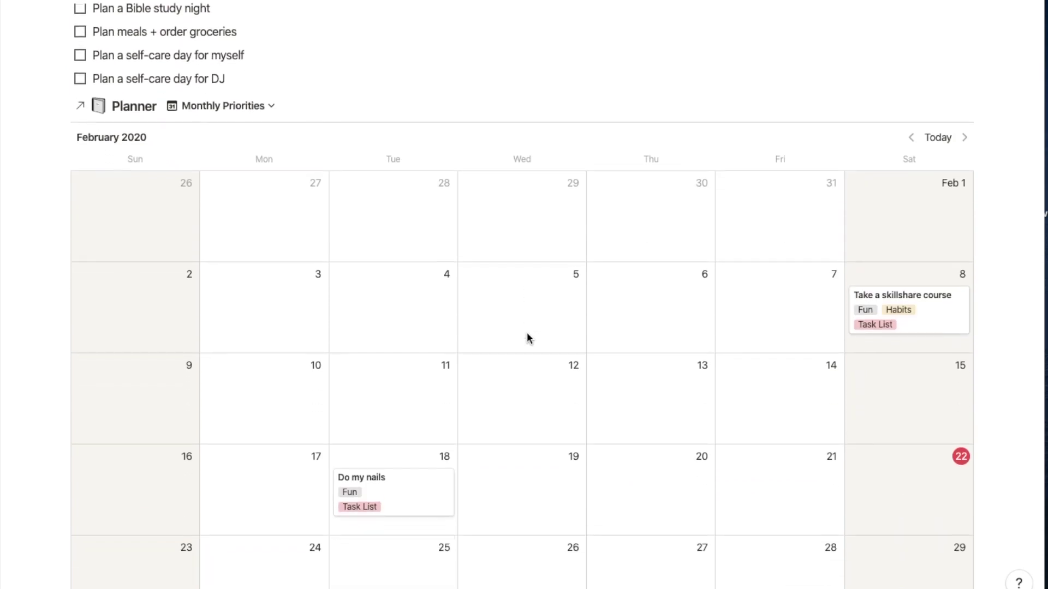
pyautogui.scroll(4, 526, 337)
pyautogui.scroll(-3, 527, 337)
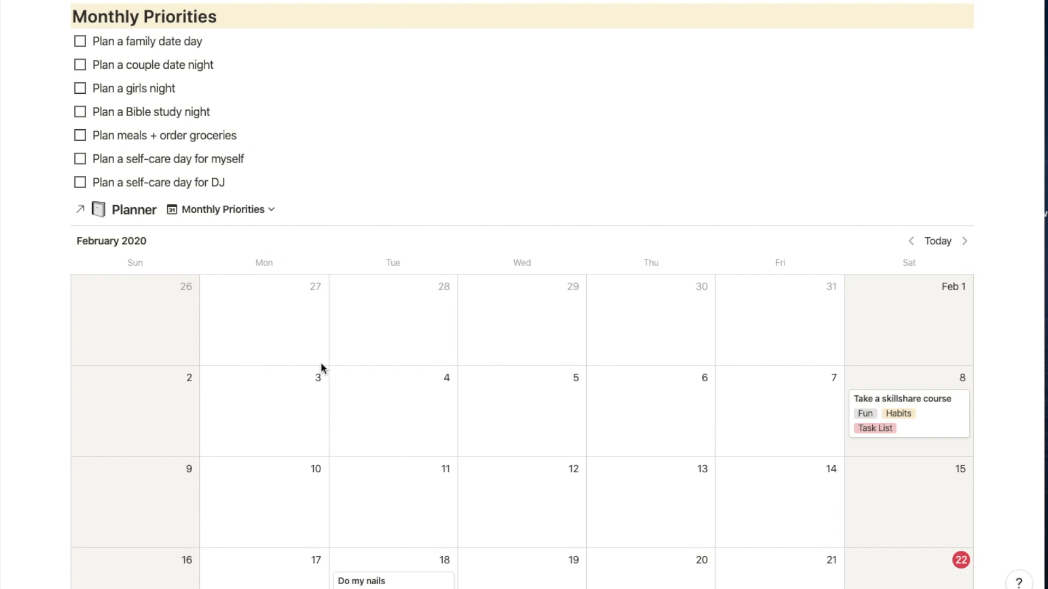
pyautogui.scroll(-4, 428, 501)
pyautogui.scroll(3, 428, 499)
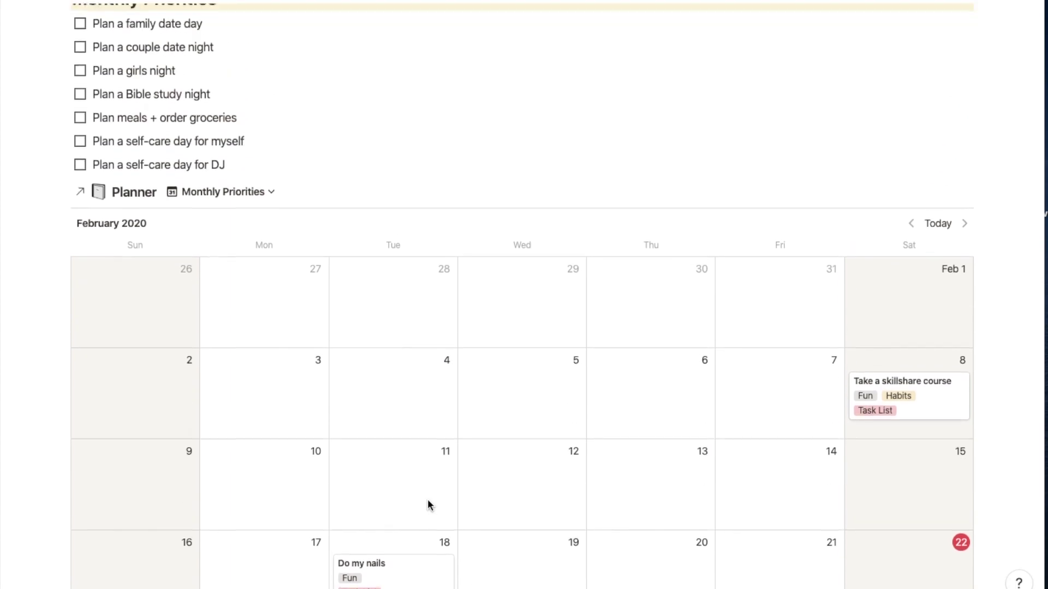
pyautogui.click(965, 223)
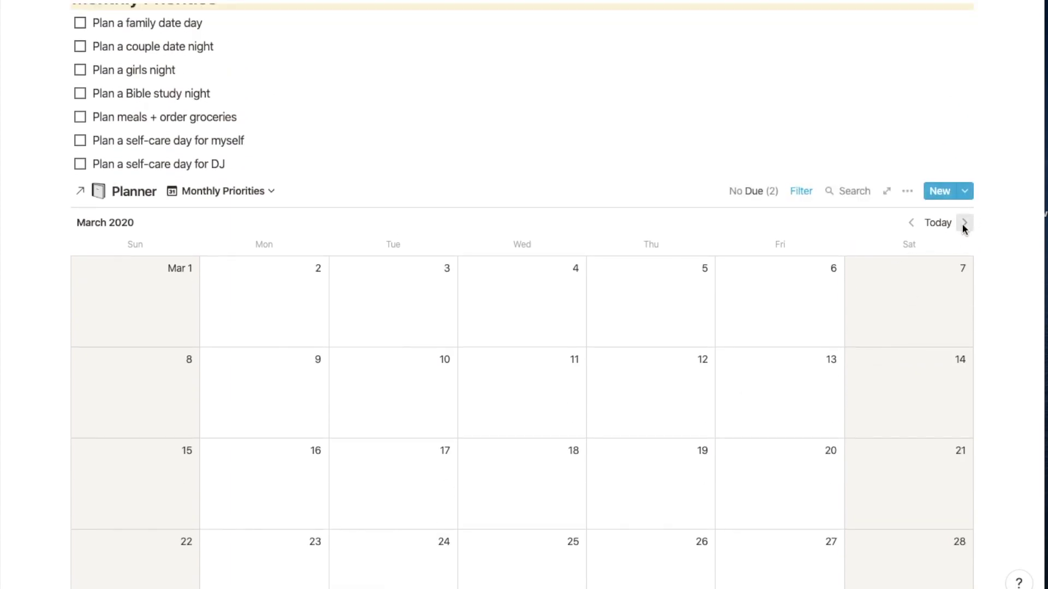
pyautogui.scroll(2, 497, 202)
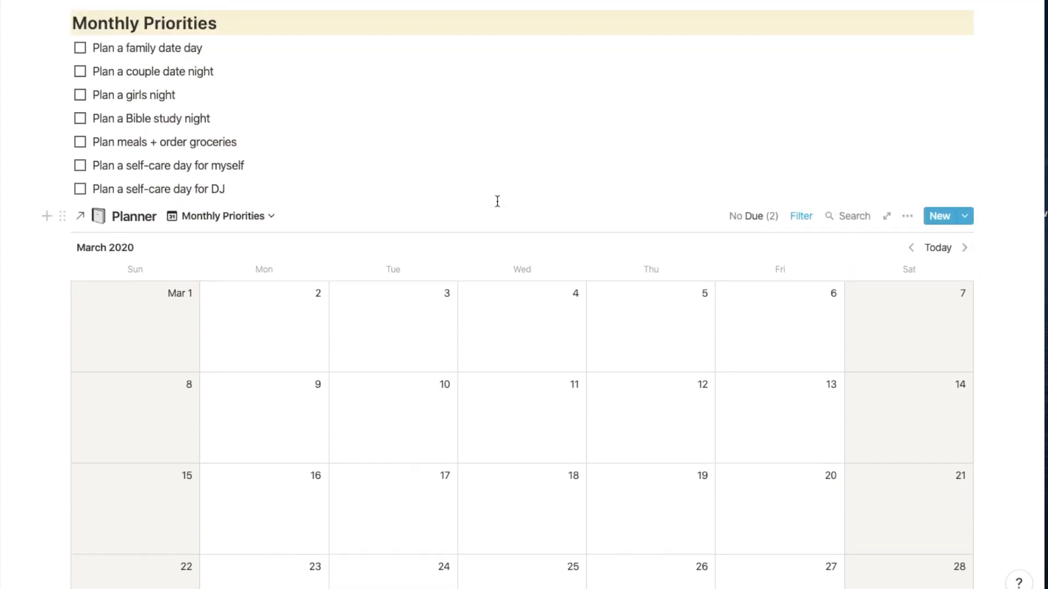
pyautogui.scroll(-1, 497, 201)
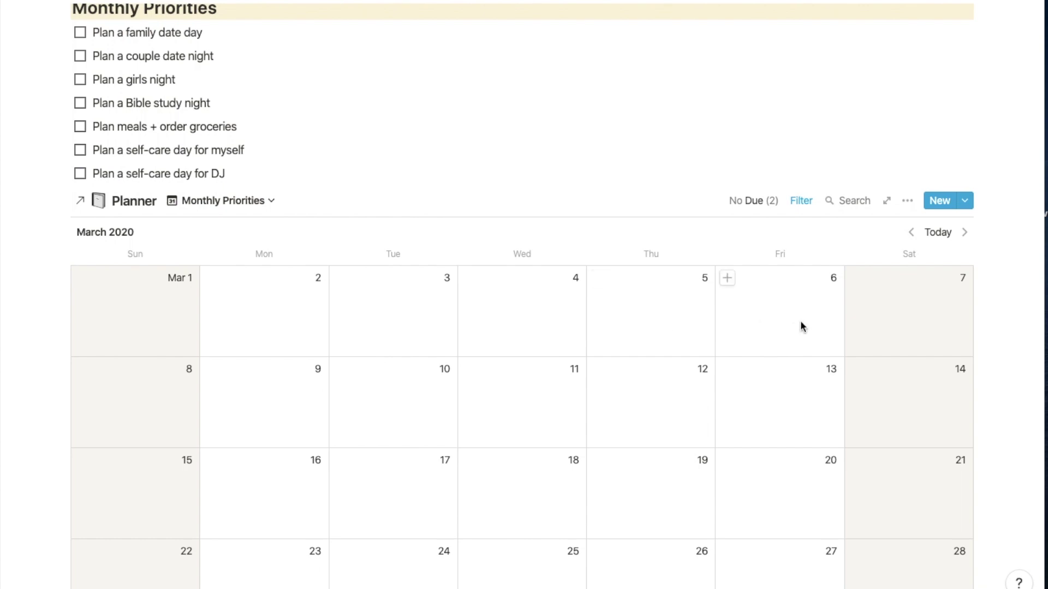
pyautogui.scroll(-3, 945, 451)
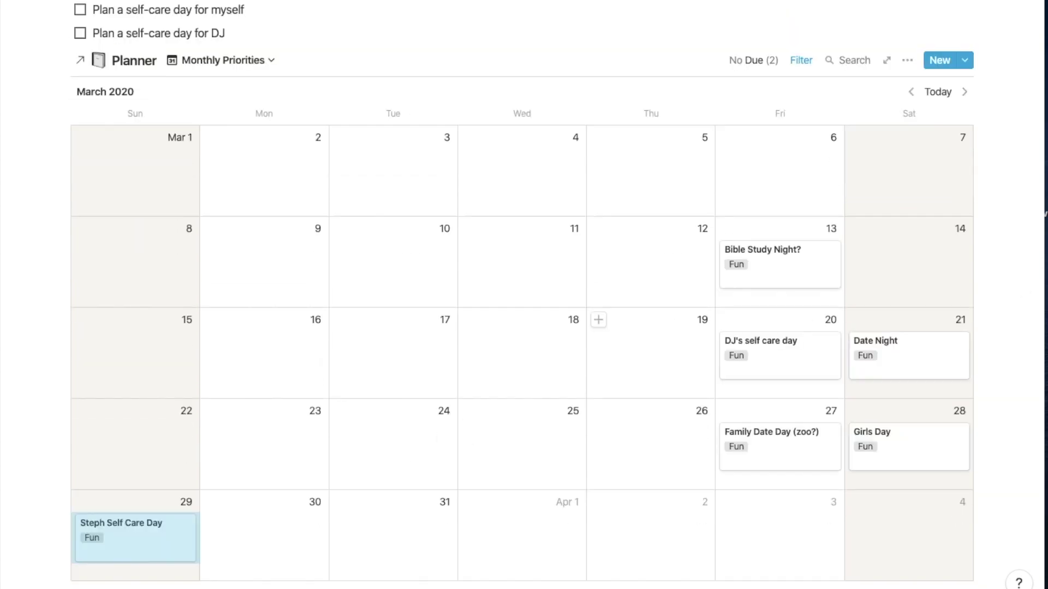
pyautogui.click(1010, 341)
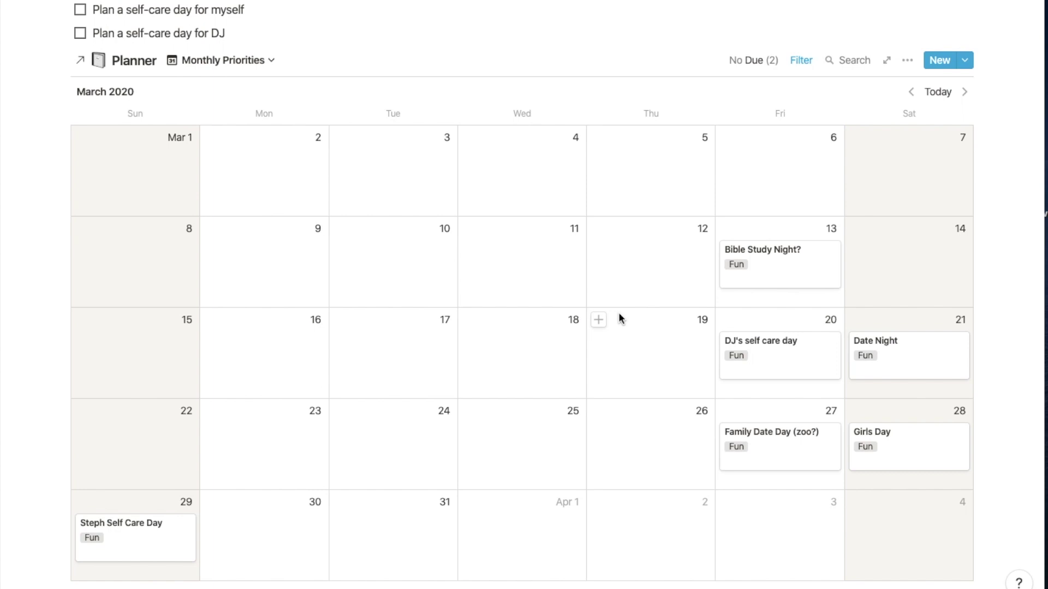
# Check off the family date day, couple date night, meals and groceries, and both self-care days under Monthly Priorities
pyautogui.scroll(3, 414, 30)
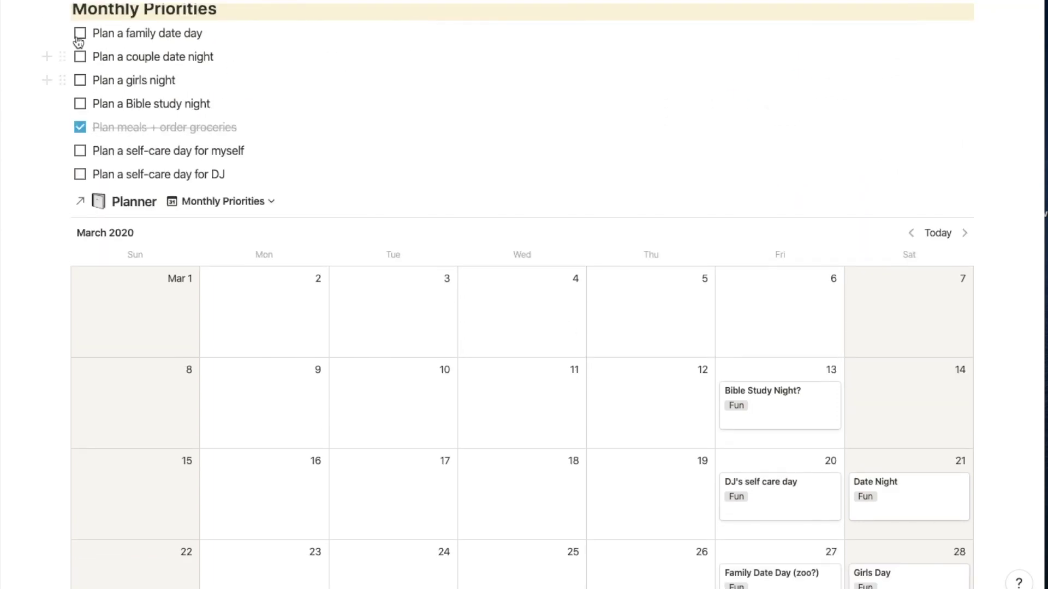
pyautogui.click(80, 34)
pyautogui.click(80, 56)
pyautogui.moveTo(80, 80); pyautogui.dragTo(87, 78)
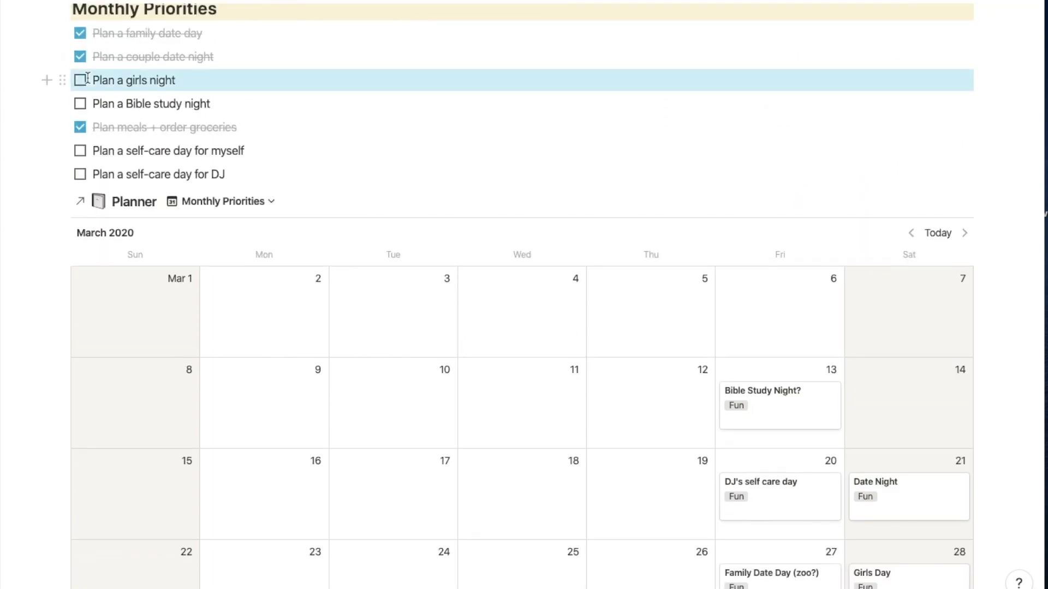
pyautogui.click(80, 153)
pyautogui.click(80, 174)
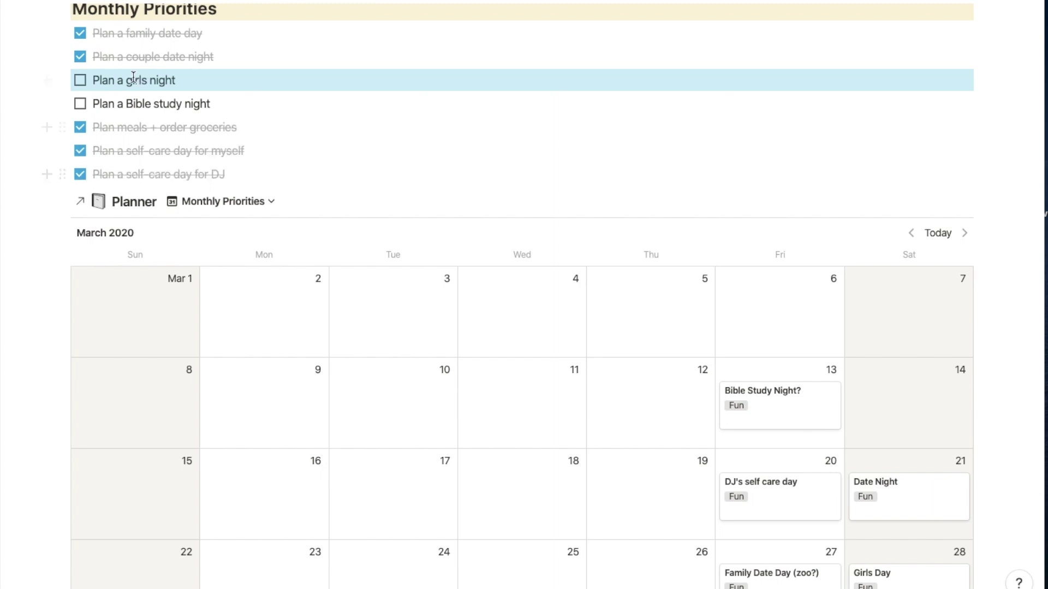
pyautogui.click(300, 57)
pyautogui.scroll(-2, 606, 113)
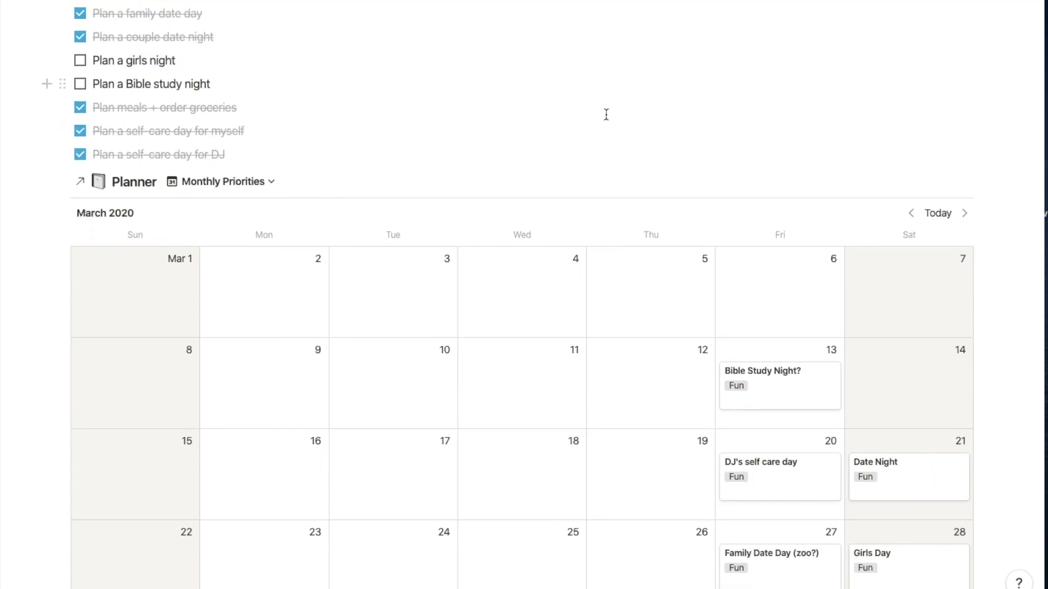
# Look back over the Weekly Reset checklists from Monthly Priorities and Family Meeting up to Get Clear
pyautogui.scroll(4, 607, 114)
pyautogui.scroll(3, 607, 114)
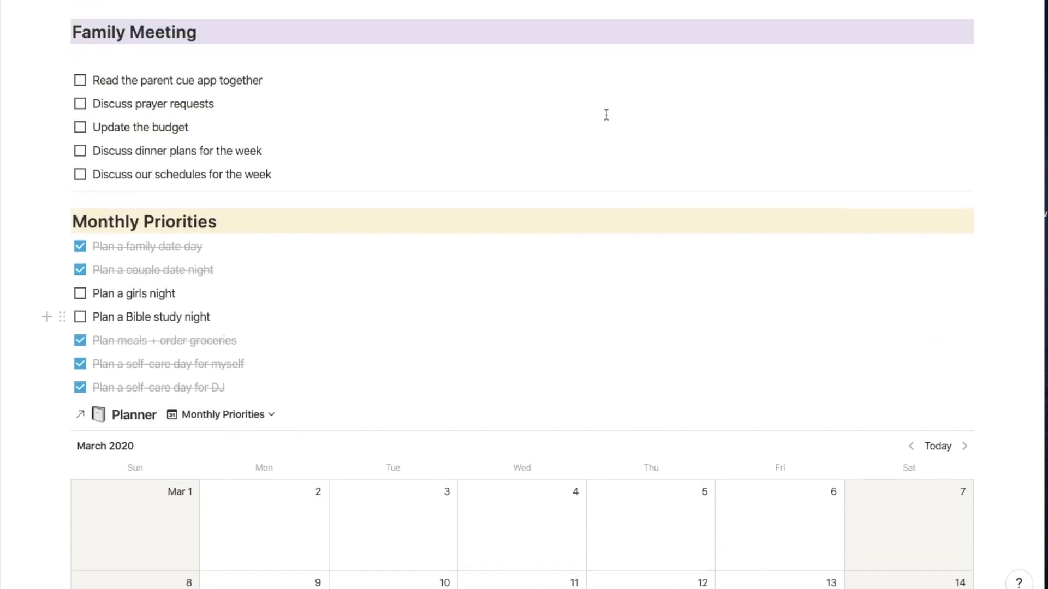
pyautogui.scroll(-6, 607, 114)
pyautogui.scroll(8, 607, 114)
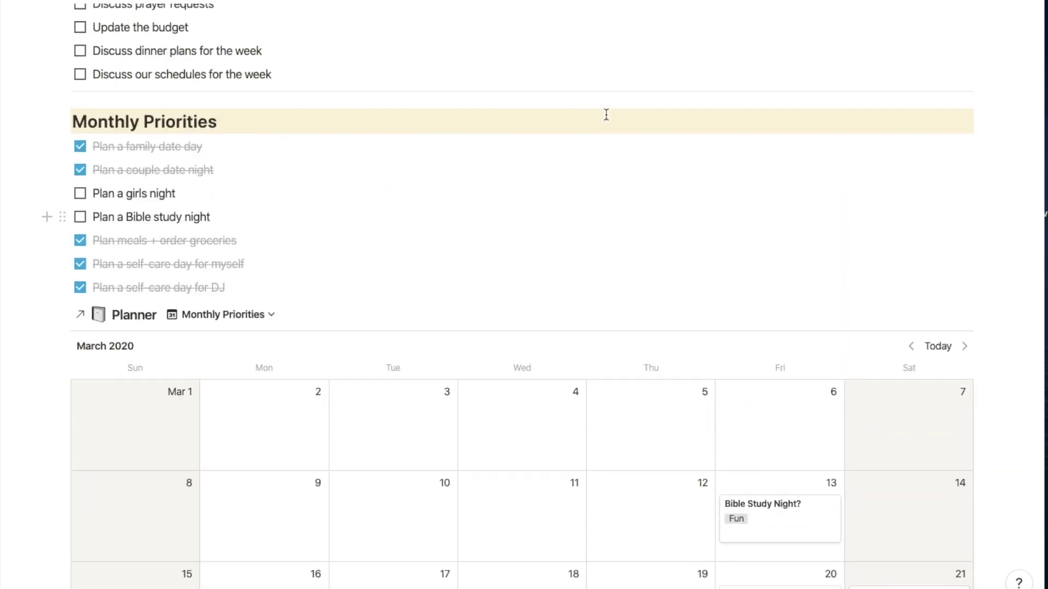
pyautogui.scroll(10, 606, 114)
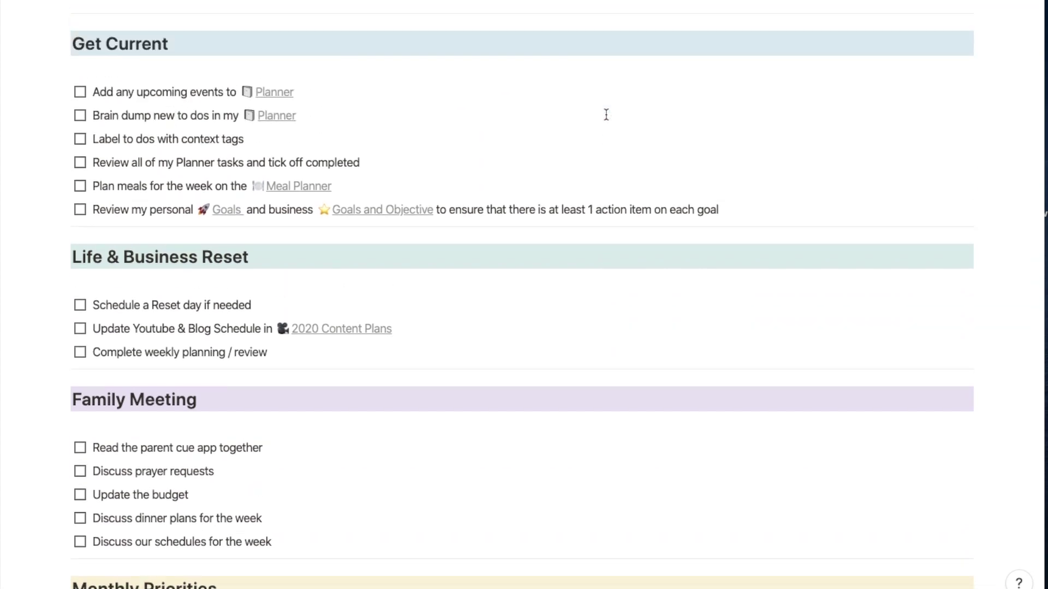
pyautogui.scroll(3, 607, 114)
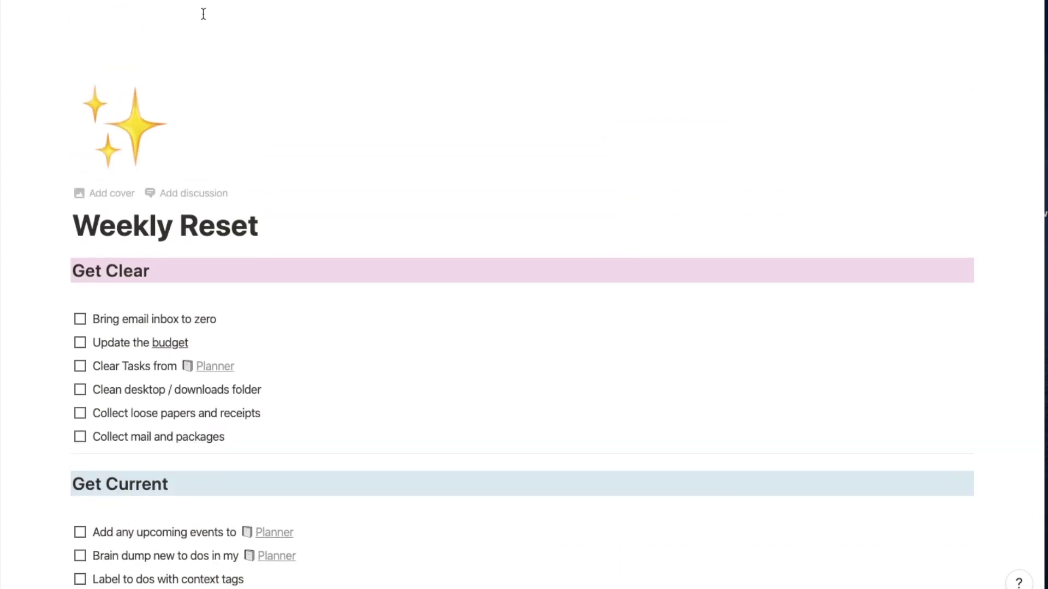